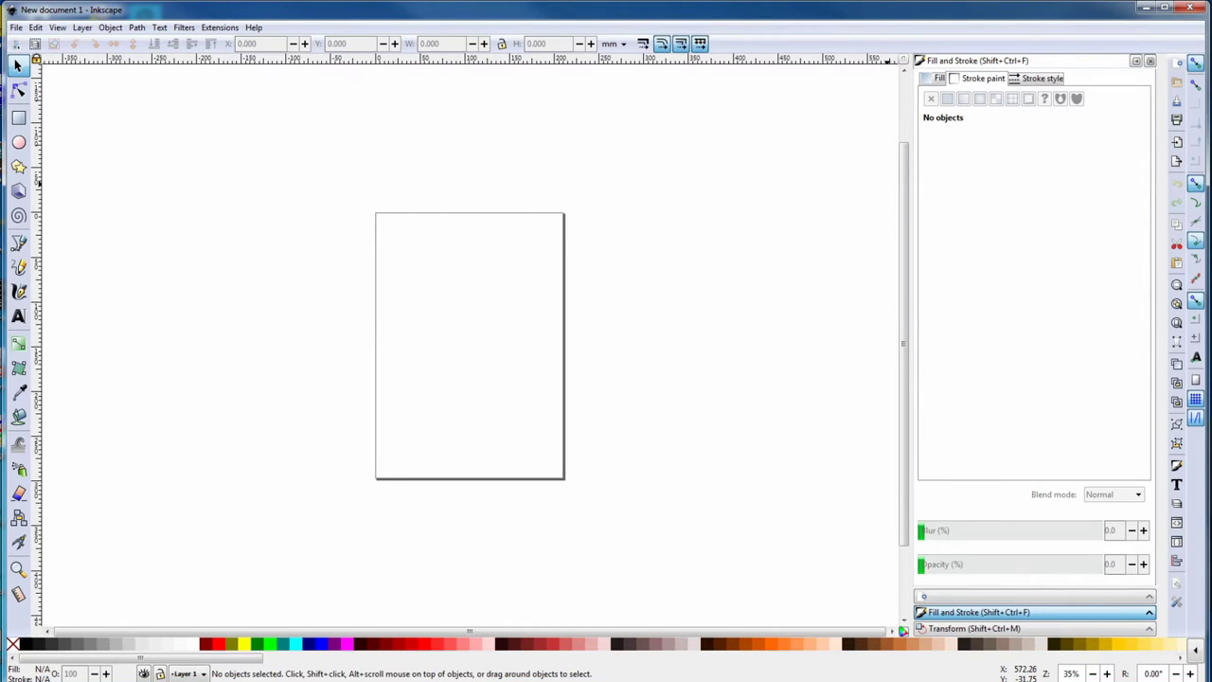
# Step: In Document Properties, keep millimetres as display units and turn off the page border shadow
pyautogui.click(17, 27)
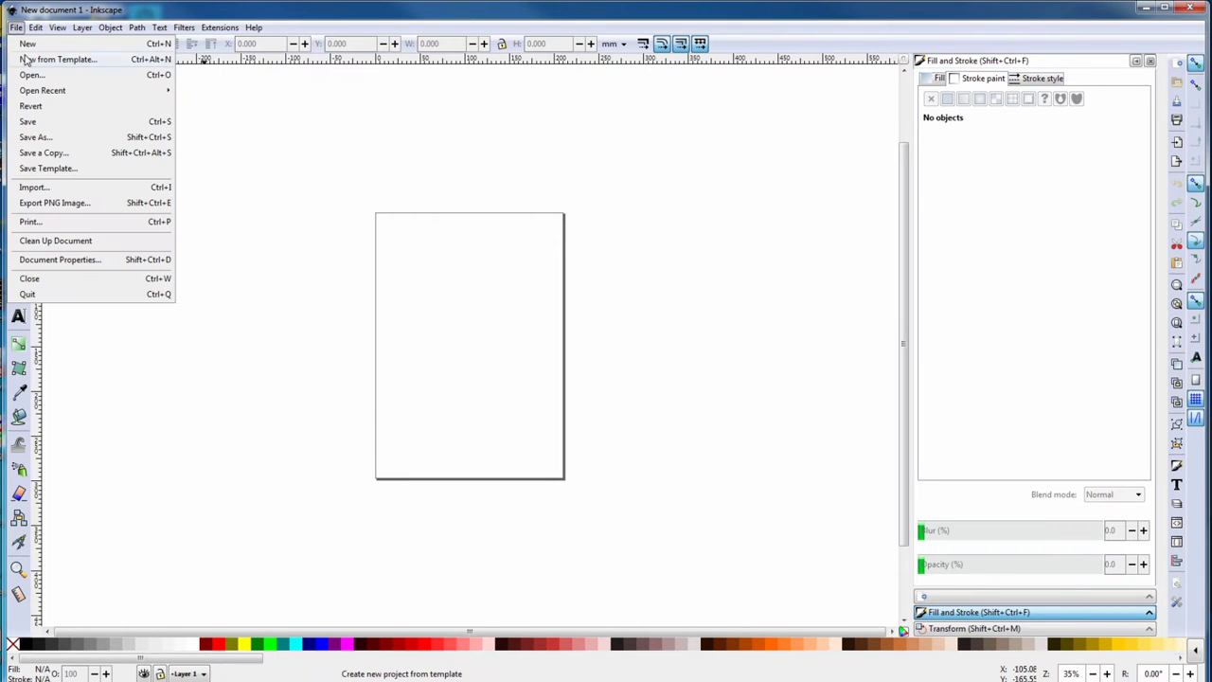
pyautogui.click(61, 257)
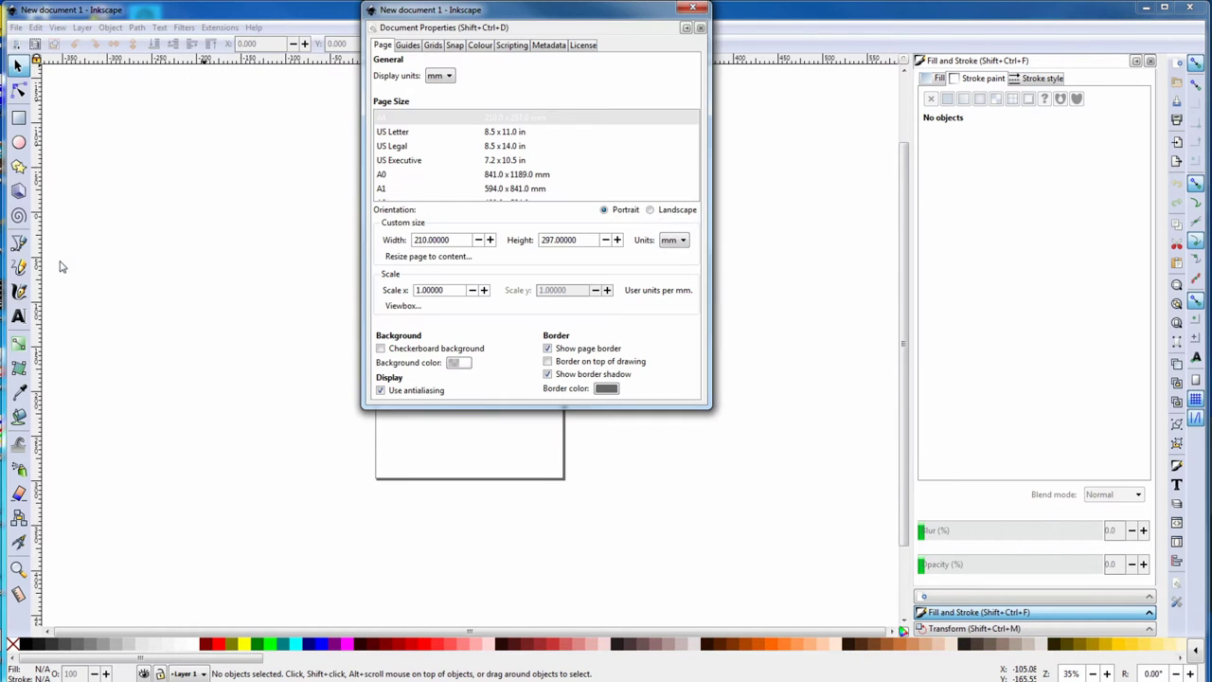
pyautogui.click(449, 77)
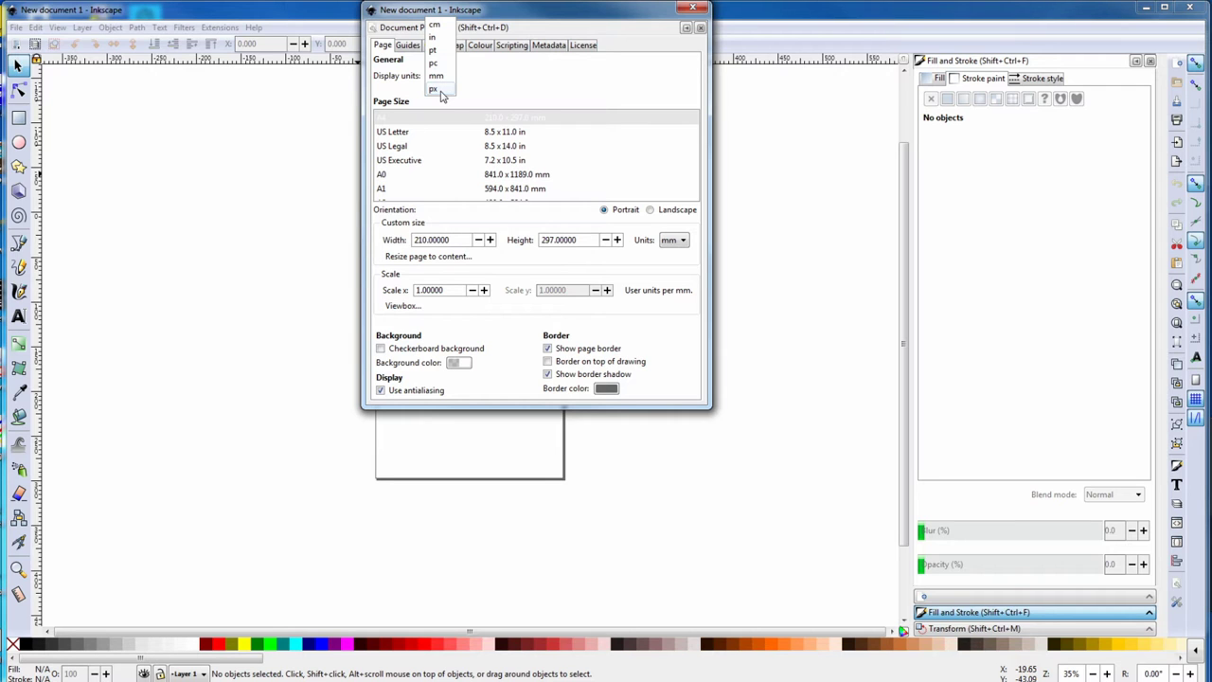
pyautogui.click(548, 378)
pyautogui.click(548, 375)
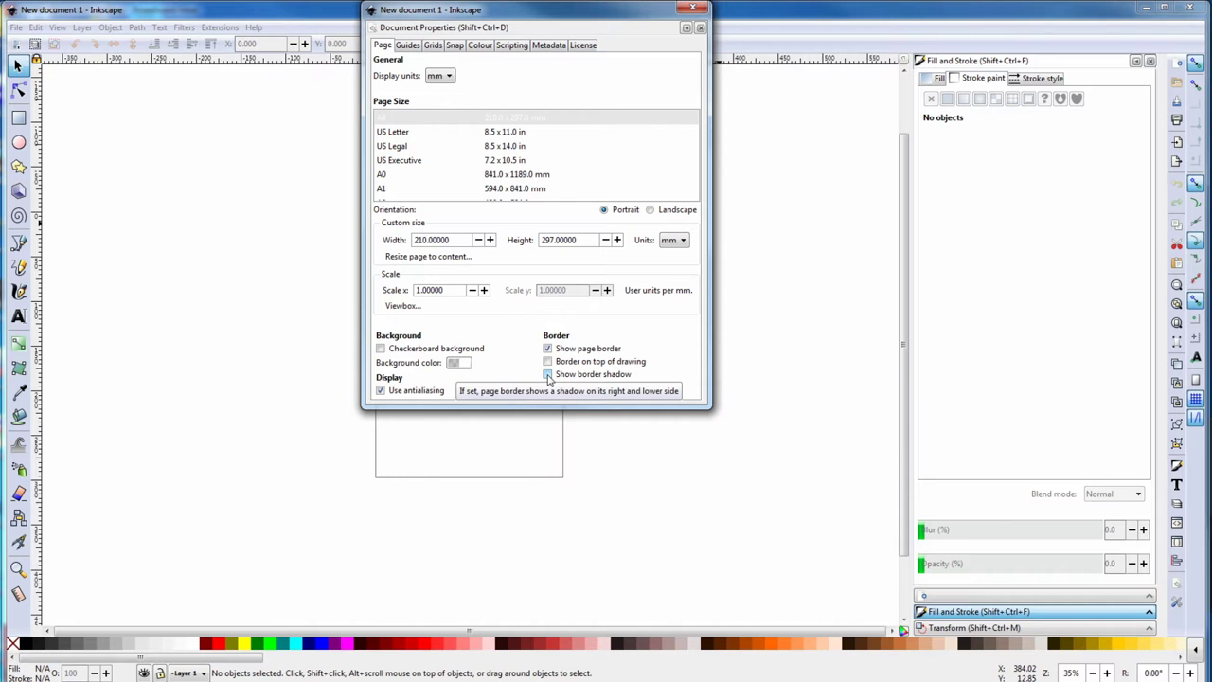
# Step: Create a new rectangular grid with Spacing X and Spacing Y both set to 10 mm
pyautogui.click(431, 46)
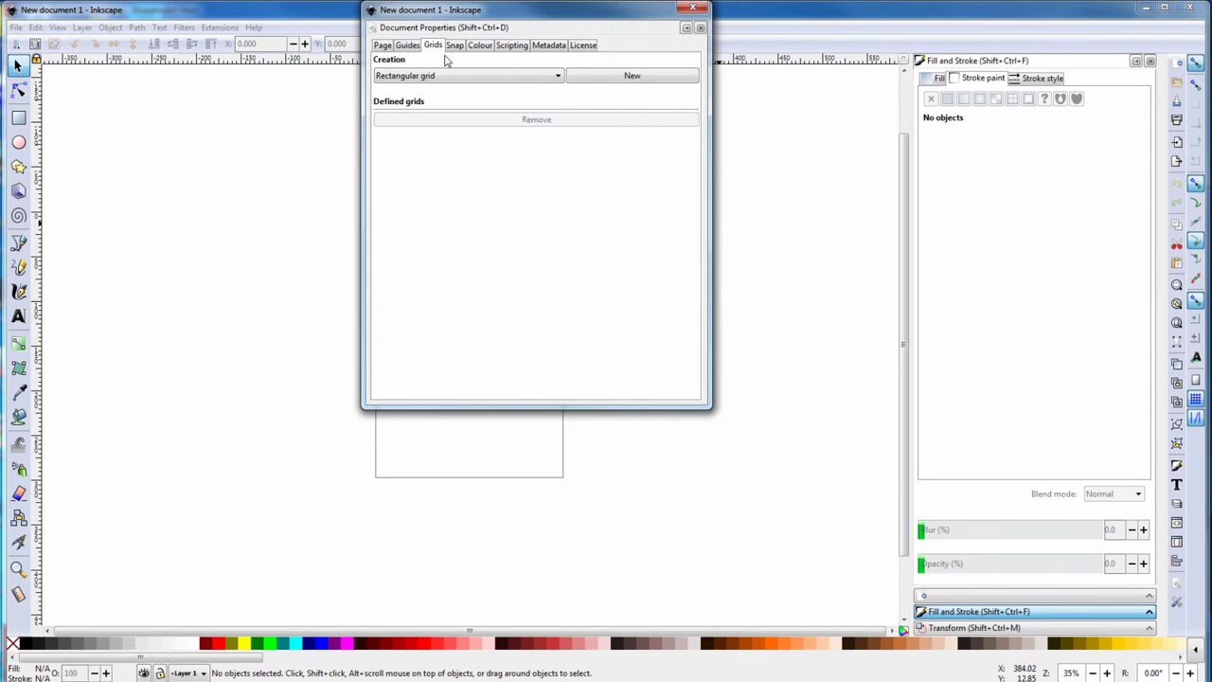
pyautogui.click(584, 80)
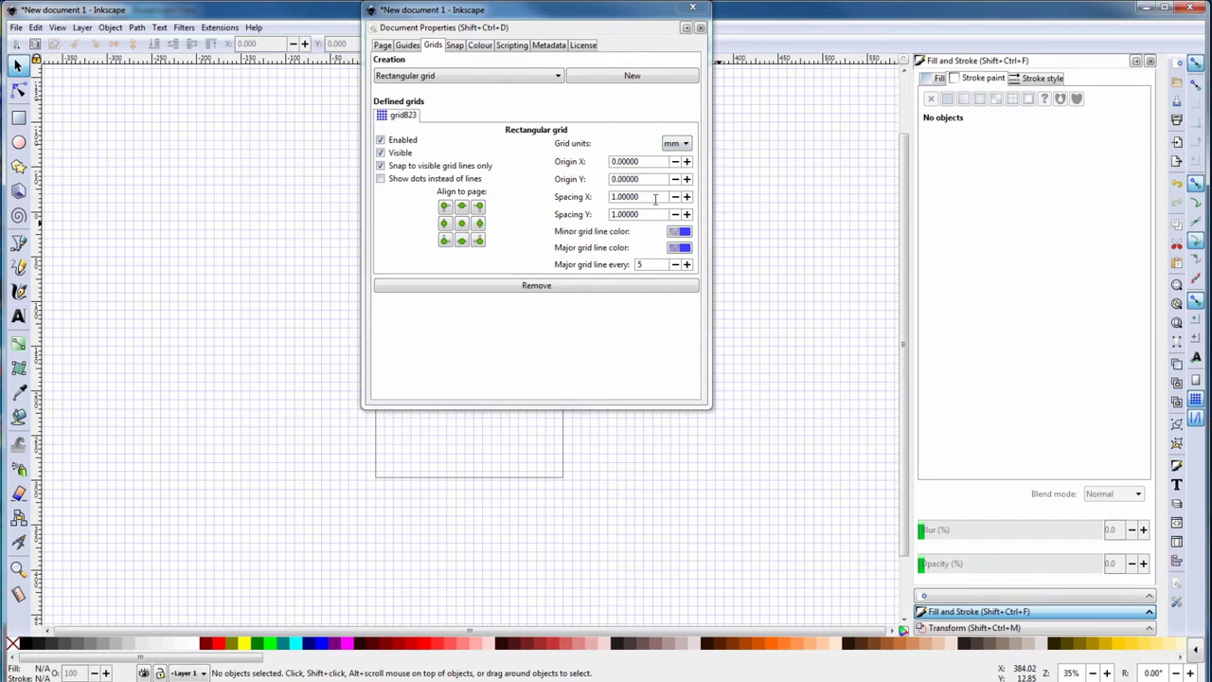
pyautogui.moveTo(655, 198); pyautogui.dragTo(571, 219)
pyautogui.write('1010')
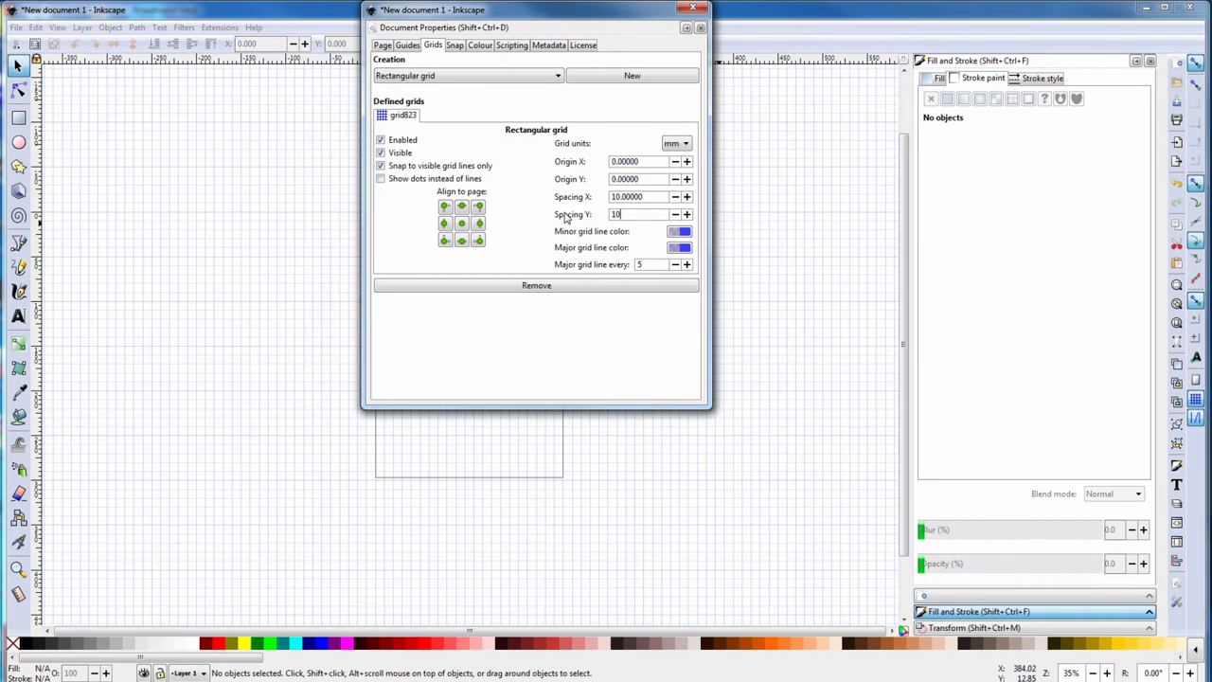
pyautogui.press('Return')
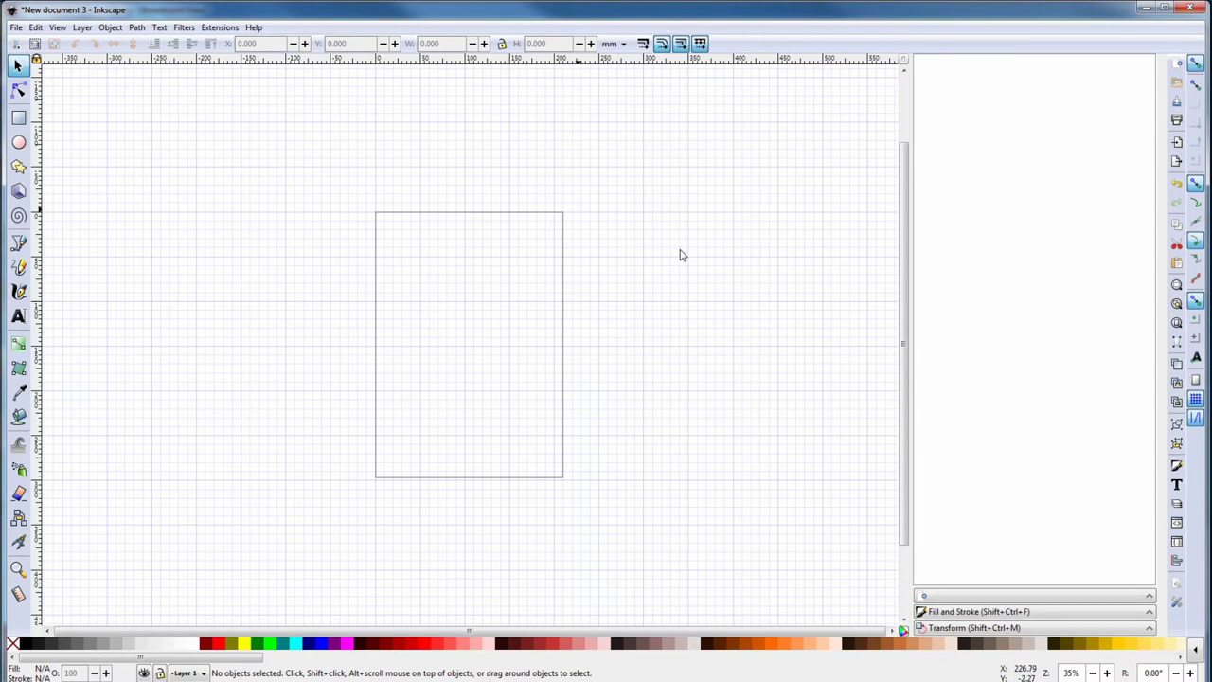
# Step: Dock the Fill and Stroke and Transform dialogs beside the canvas
pyautogui.click(112, 29)
pyautogui.click(123, 61)
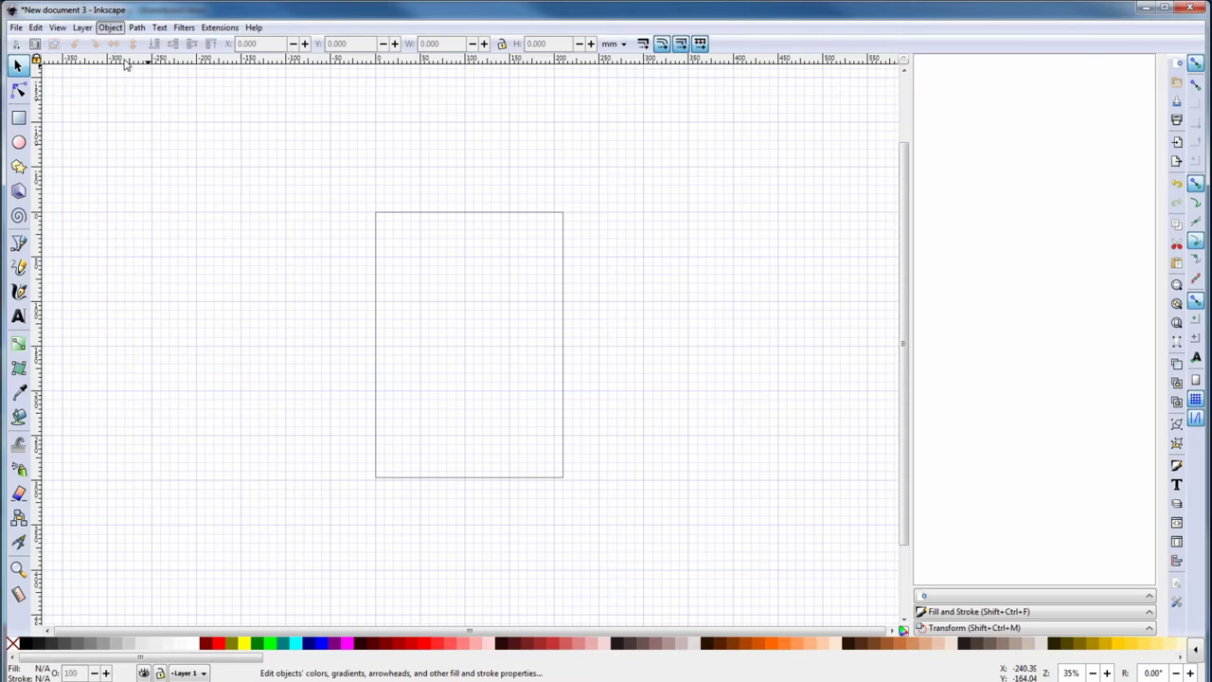
pyautogui.click(109, 29)
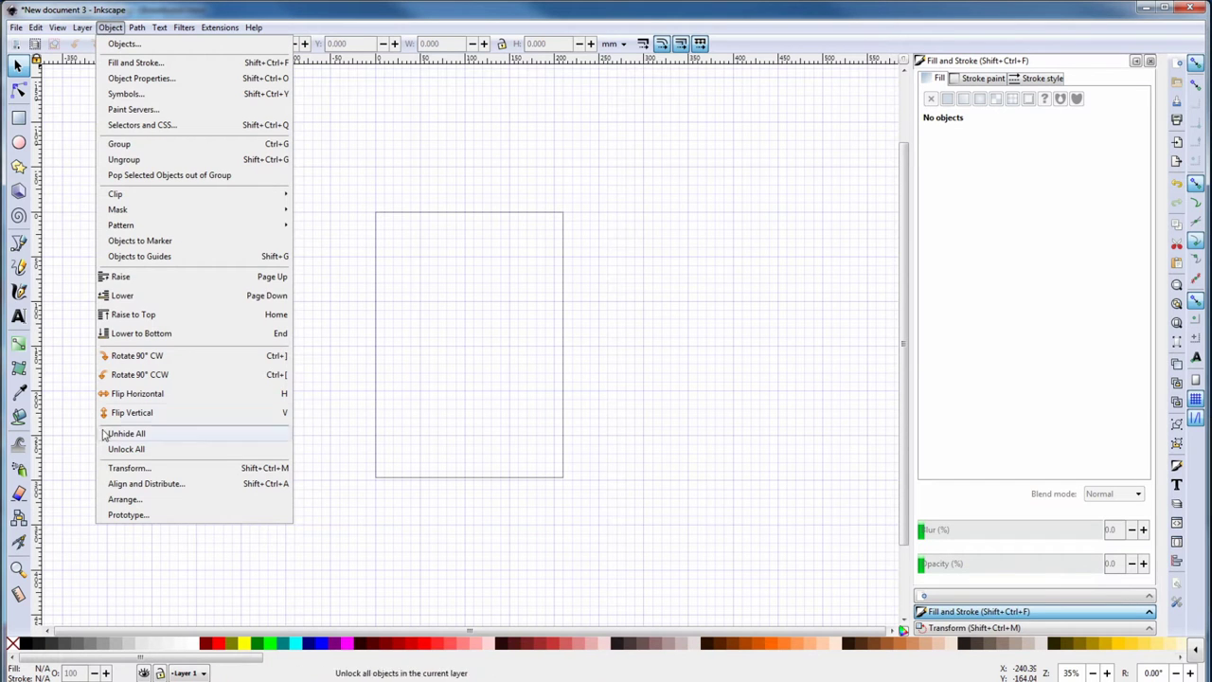
pyautogui.click(113, 474)
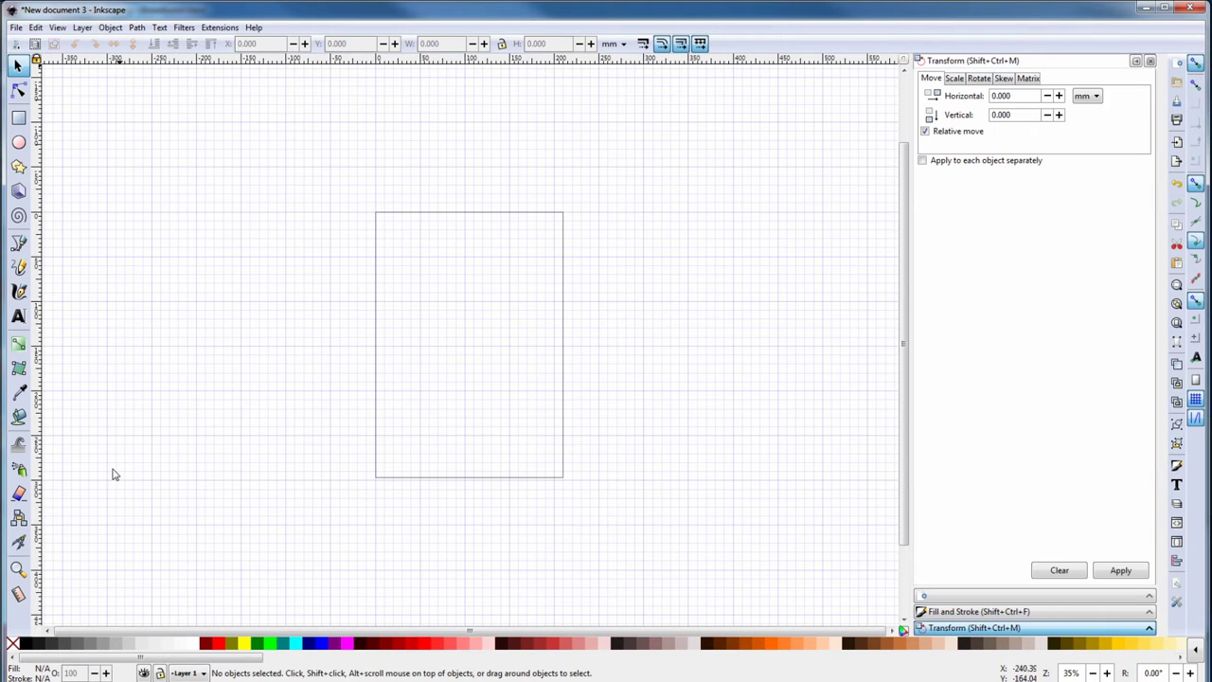
# Step: Zoom in to about 198% and pan to the page's top-left corner
pyautogui.click(161, 28)
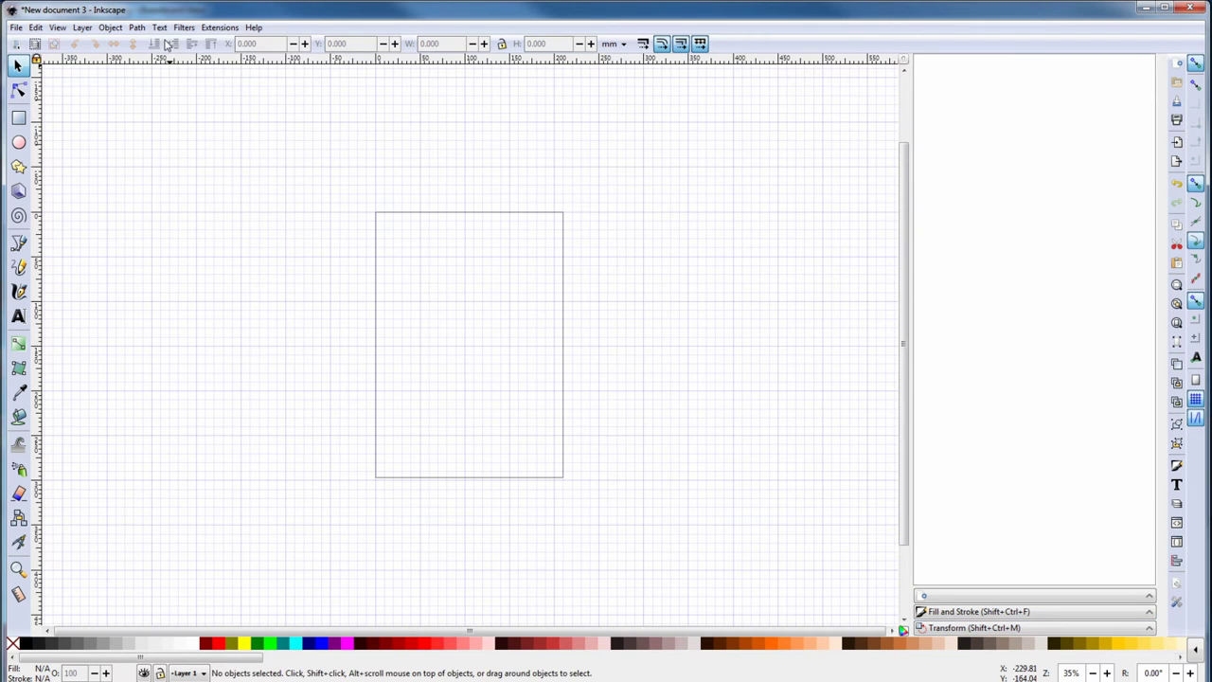
pyautogui.press('+')
pyautogui.press('+')
pyautogui.press('+')
pyautogui.press('+')
pyautogui.press('+')
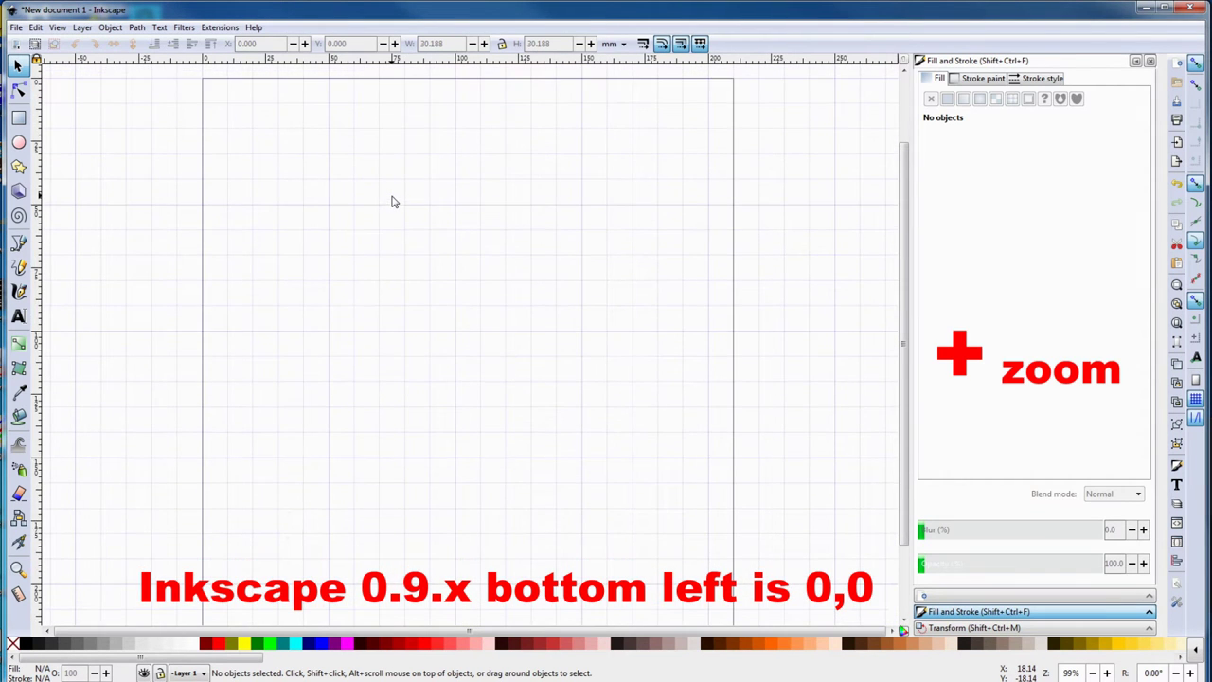
pyautogui.press('space')
pyautogui.moveTo(429, 219); pyautogui.dragTo(595, 279)
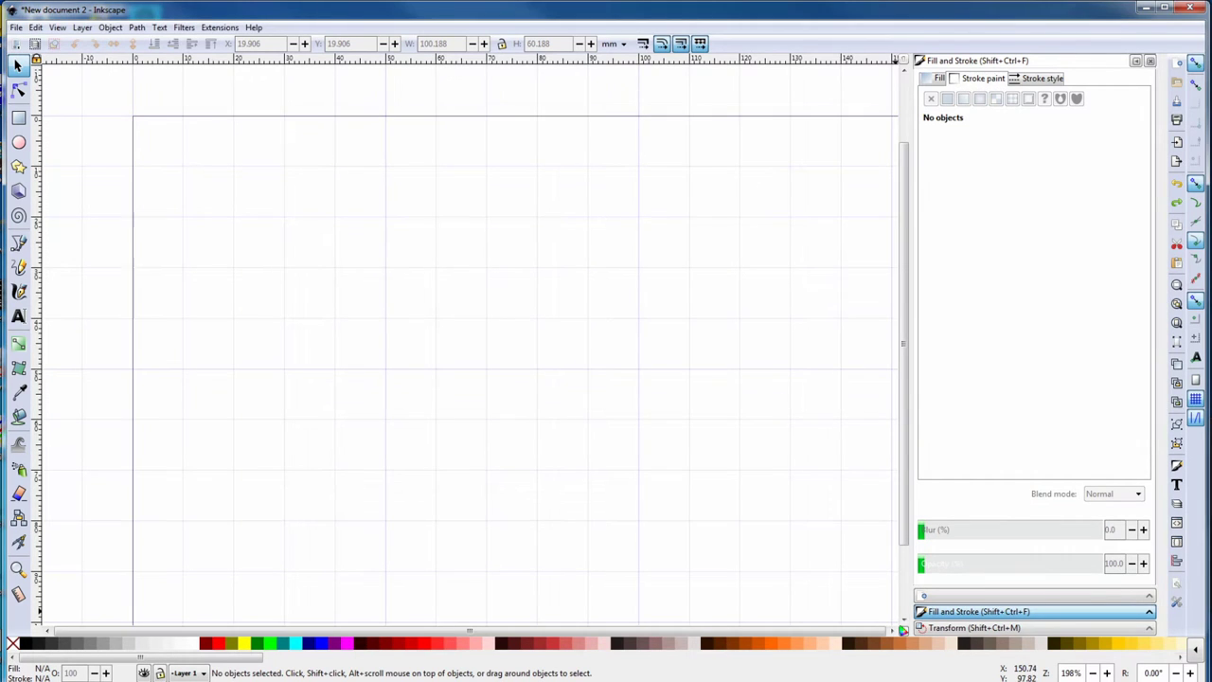
# Step: Draw a 100 × 60 mm rectangle on grid points, fill it Green and set no stroke paint
pyautogui.click(18, 118)
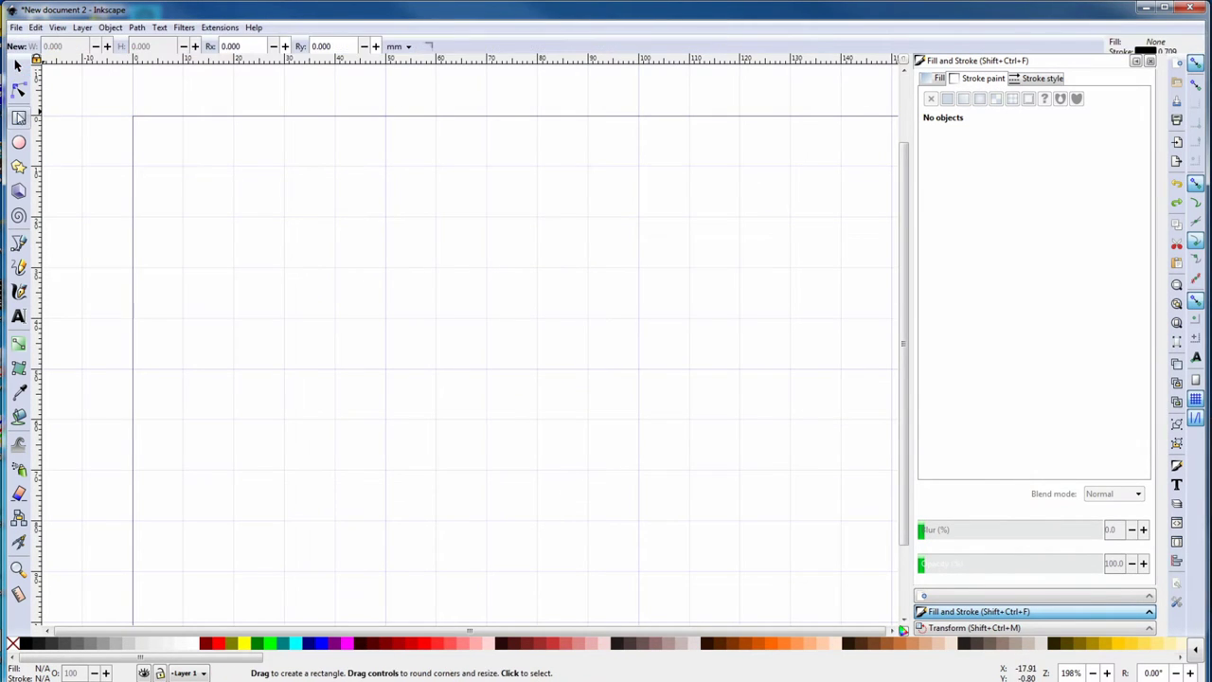
pyautogui.moveTo(234, 217); pyautogui.dragTo(740, 520)
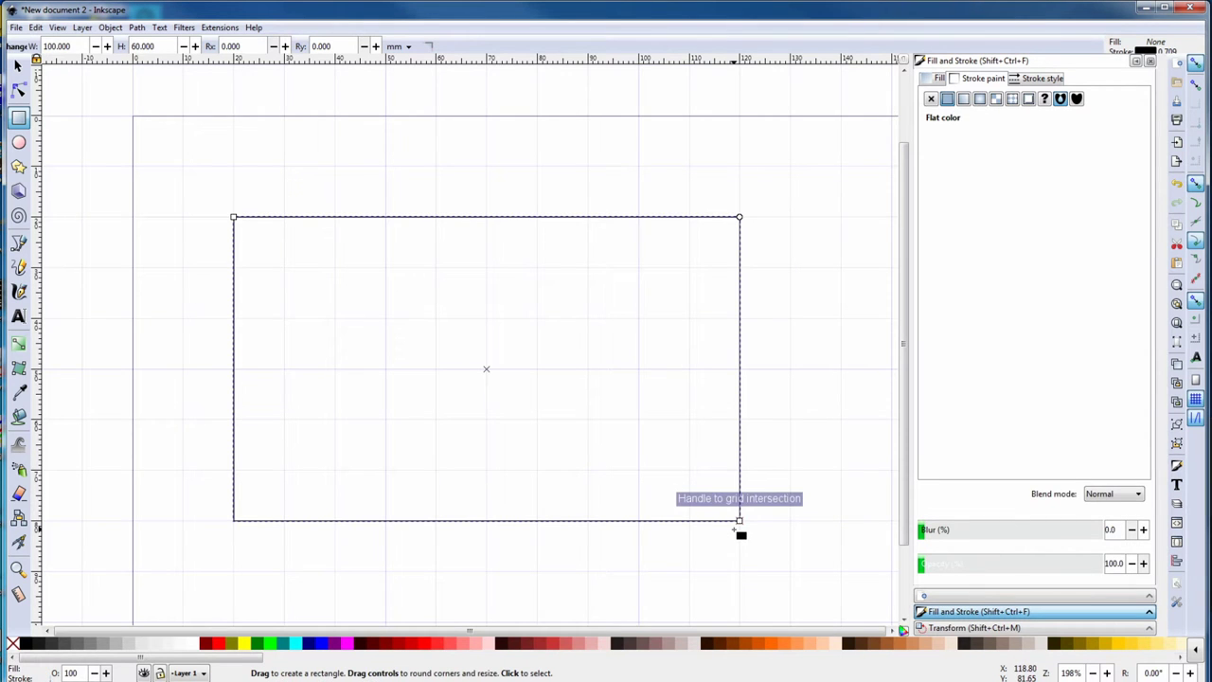
pyautogui.click(261, 643)
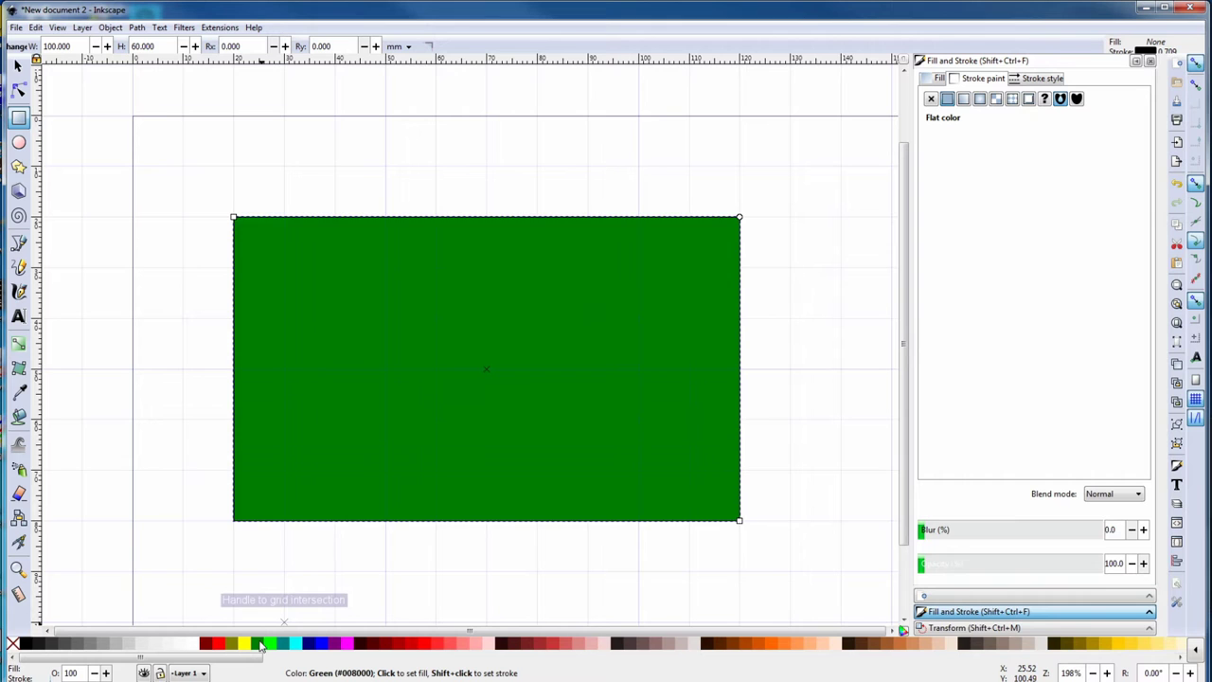
pyautogui.scroll(-6, 261, 644)
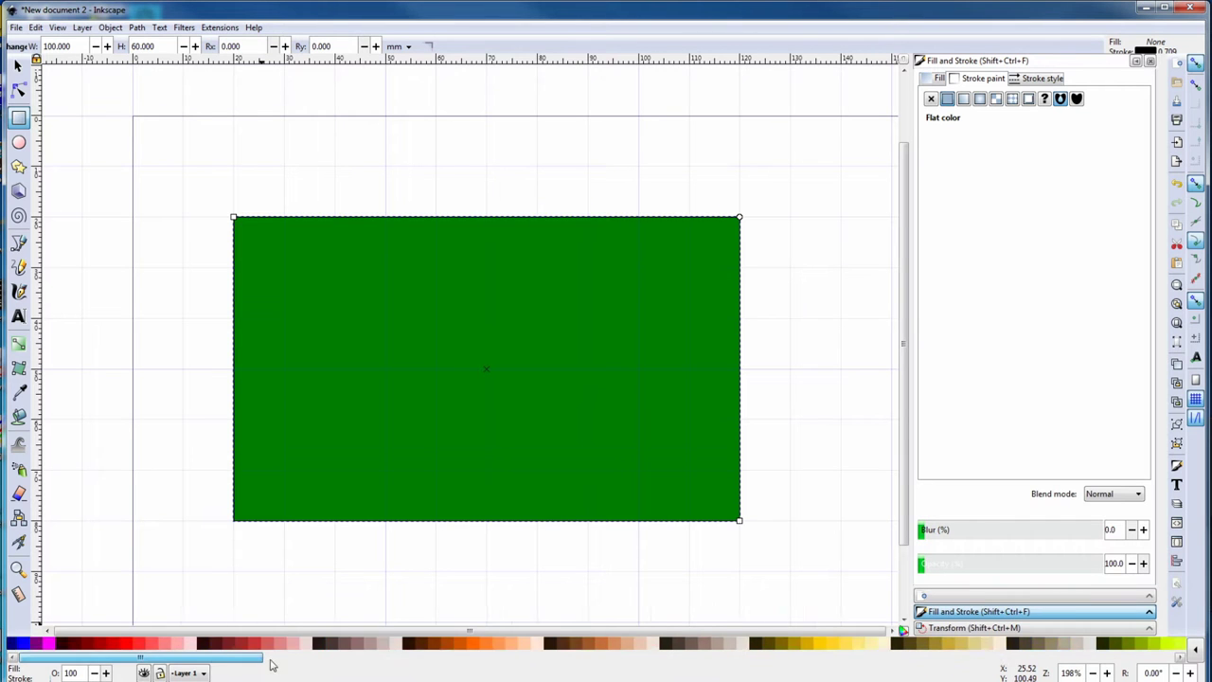
pyautogui.scroll(-1, 503, 675)
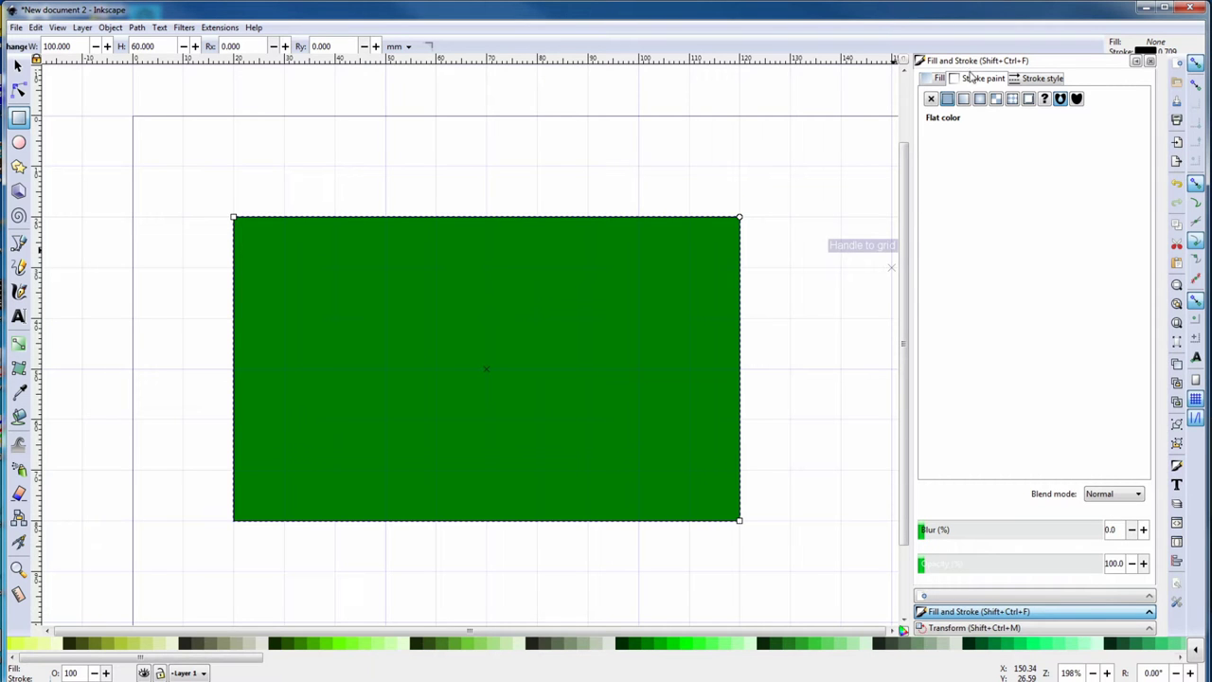
pyautogui.click(932, 100)
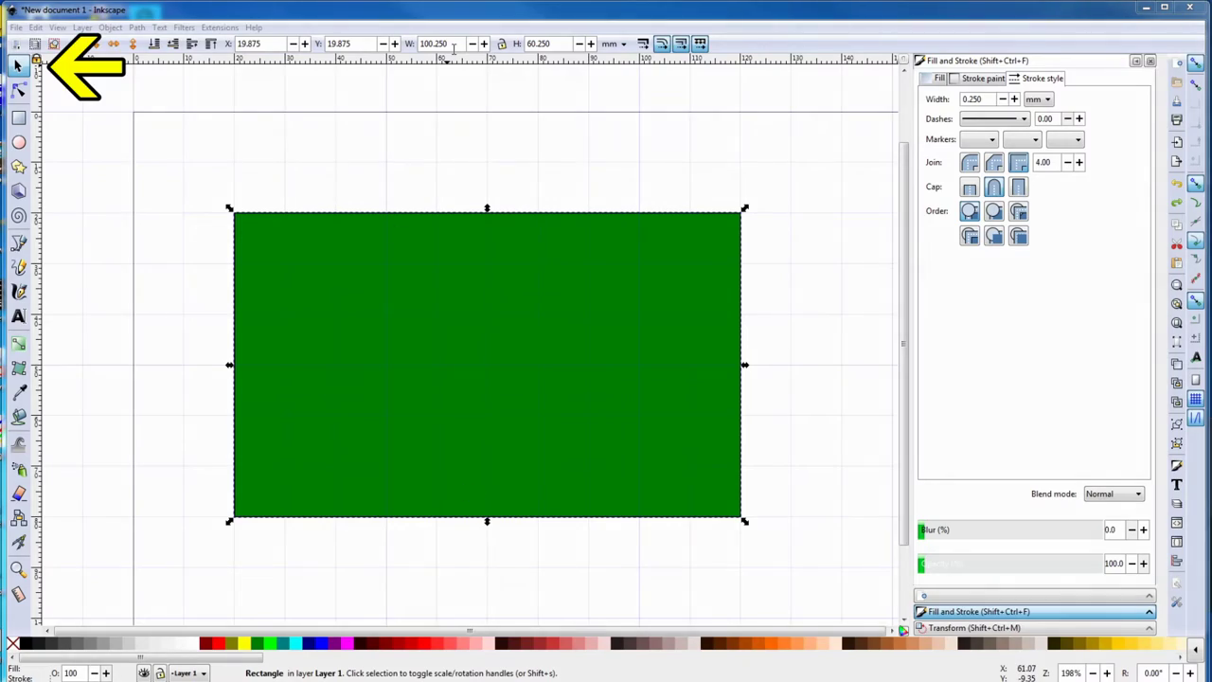
# Step: Resize the green rectangle to W 97 mm and H 66 mm
pyautogui.click(452, 47)
pyautogui.write('97')
pyautogui.press('Return')
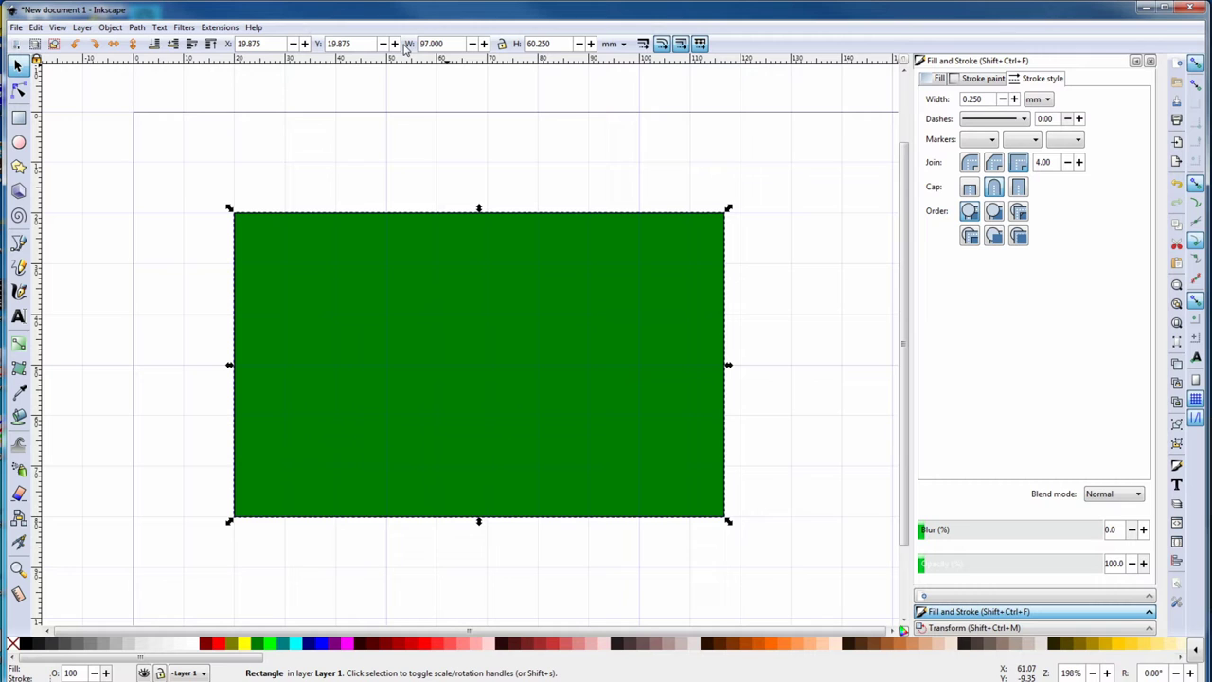
pyautogui.click(555, 46)
pyautogui.write('66')
pyautogui.press('Return')
# Step: Position the rectangle at X 0, Y 0 on the page's top-left corner
pyautogui.click(245, 43)
pyautogui.write('0')
pyautogui.press('Return')
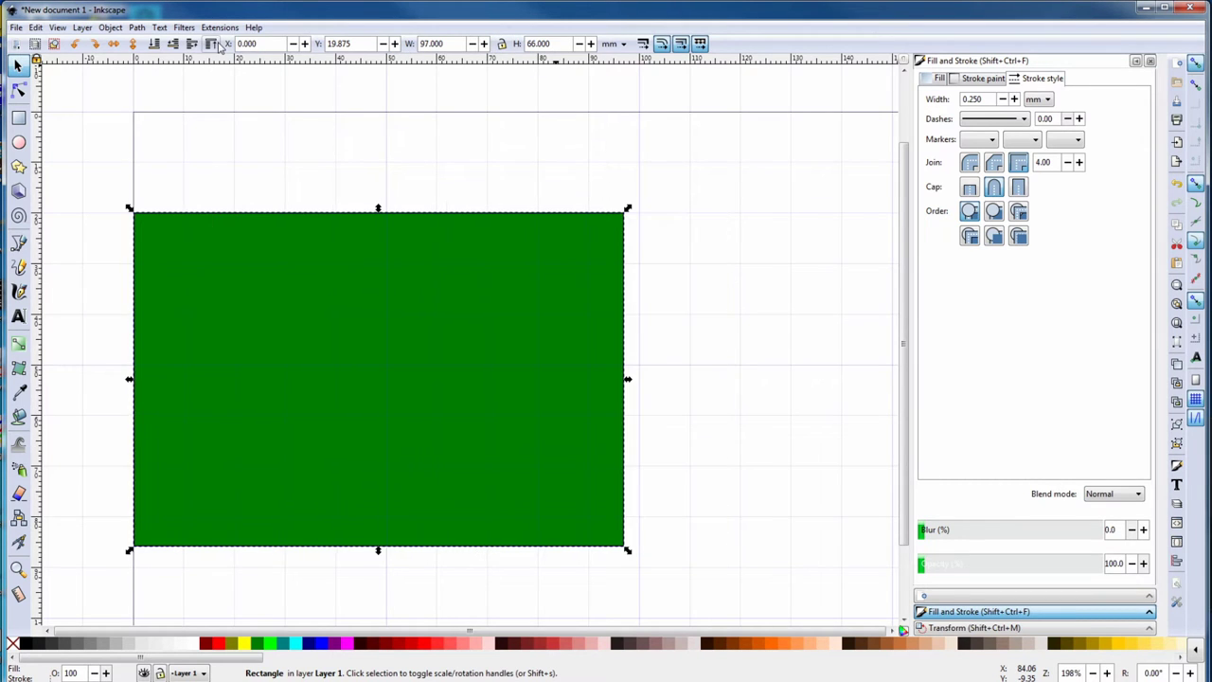
pyautogui.press('Tab')
pyautogui.write('0')
pyautogui.press('Return')
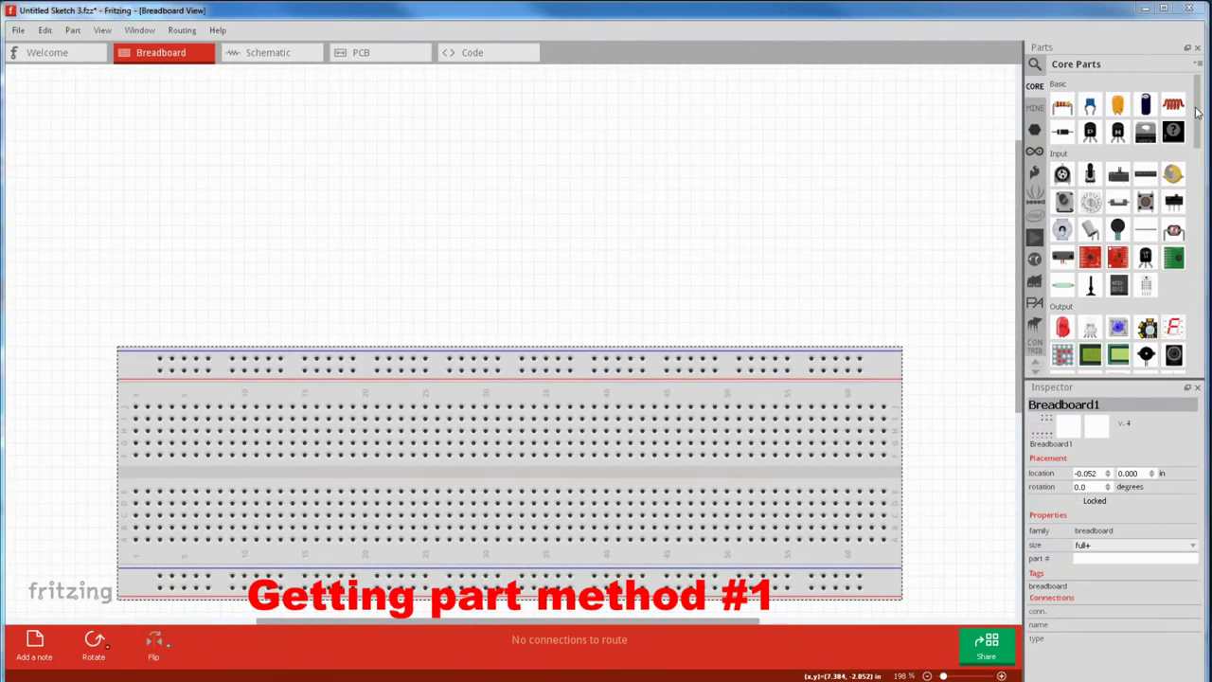
# Step: Place a pin header in the breadboard view with 25 male pins in a single row
pyautogui.scroll(-15, 1089, 228)
pyautogui.moveTo(1087, 231); pyautogui.dragTo(312, 228)
pyautogui.click(1189, 559)
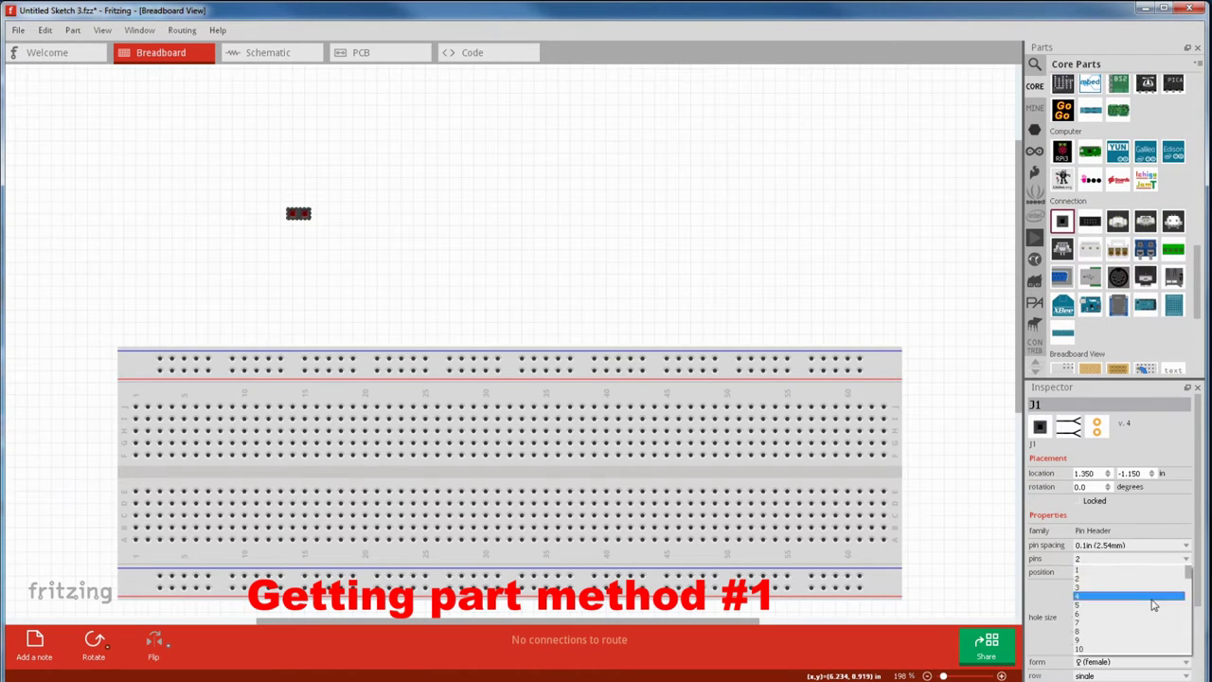
pyautogui.scroll(-5, 1184, 597)
pyautogui.click(1183, 622)
pyautogui.click(1183, 622)
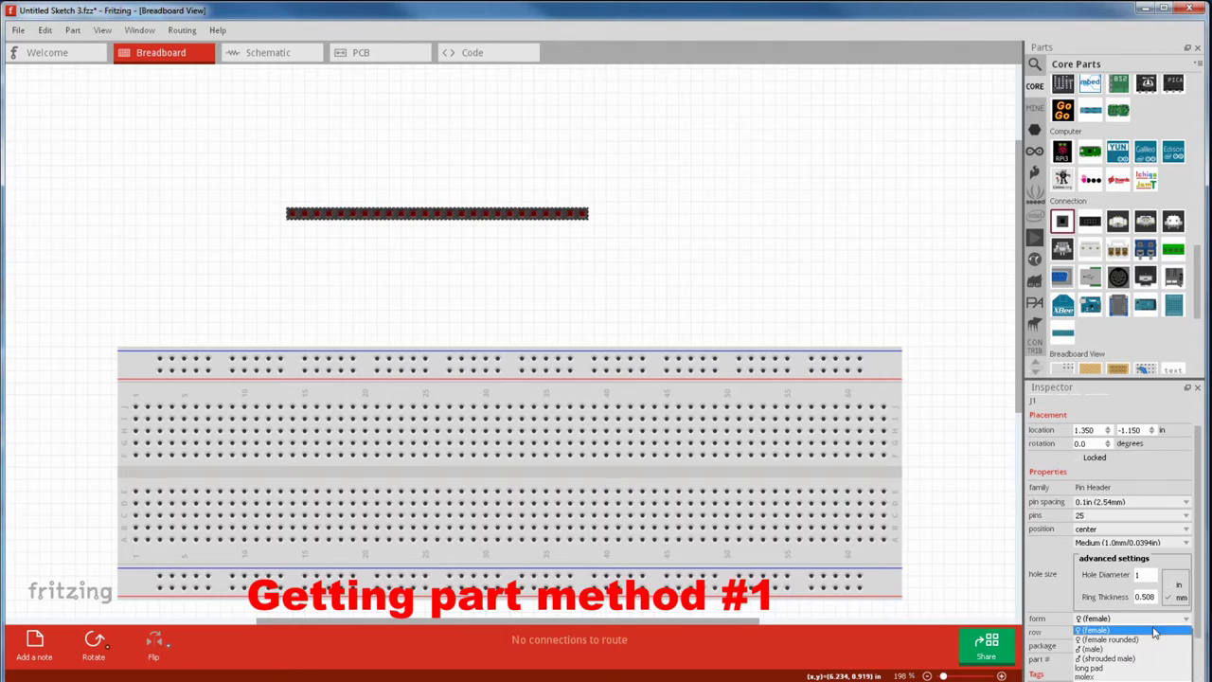
pyautogui.click(1098, 633)
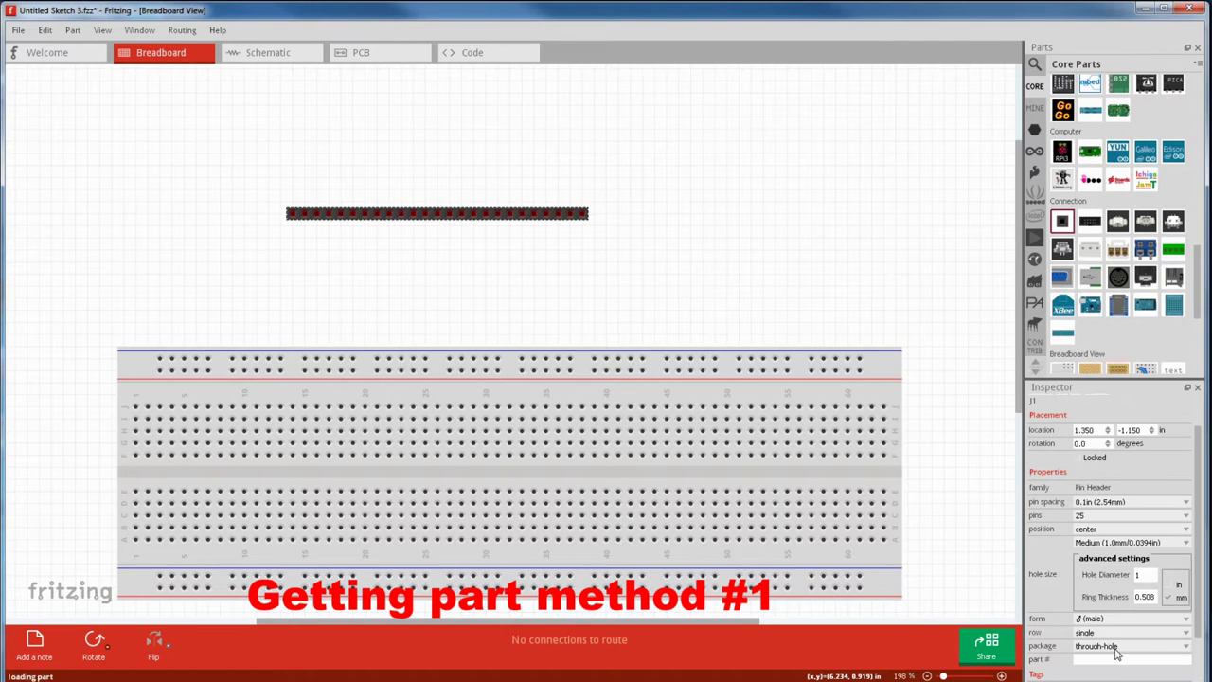
pyautogui.click(1185, 633)
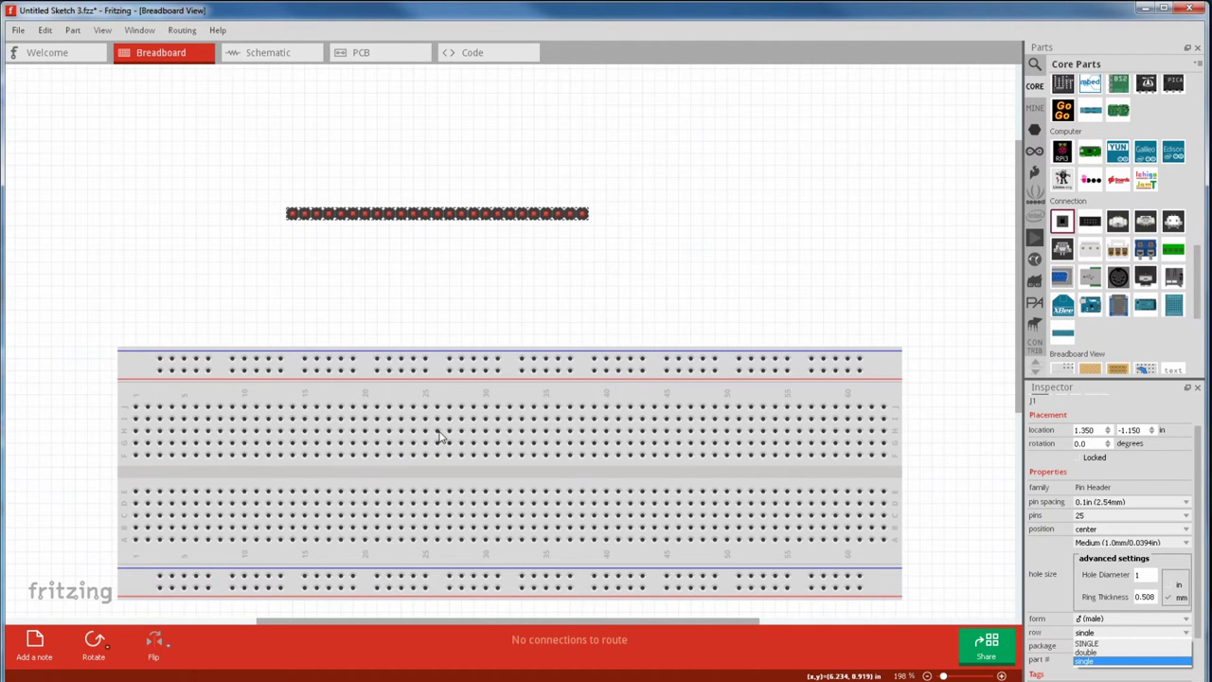
pyautogui.rightClick(448, 214)
# Step: Open the header in the Parts Editor and copy its breadboard SVG into Downloads
pyautogui.click(478, 305)
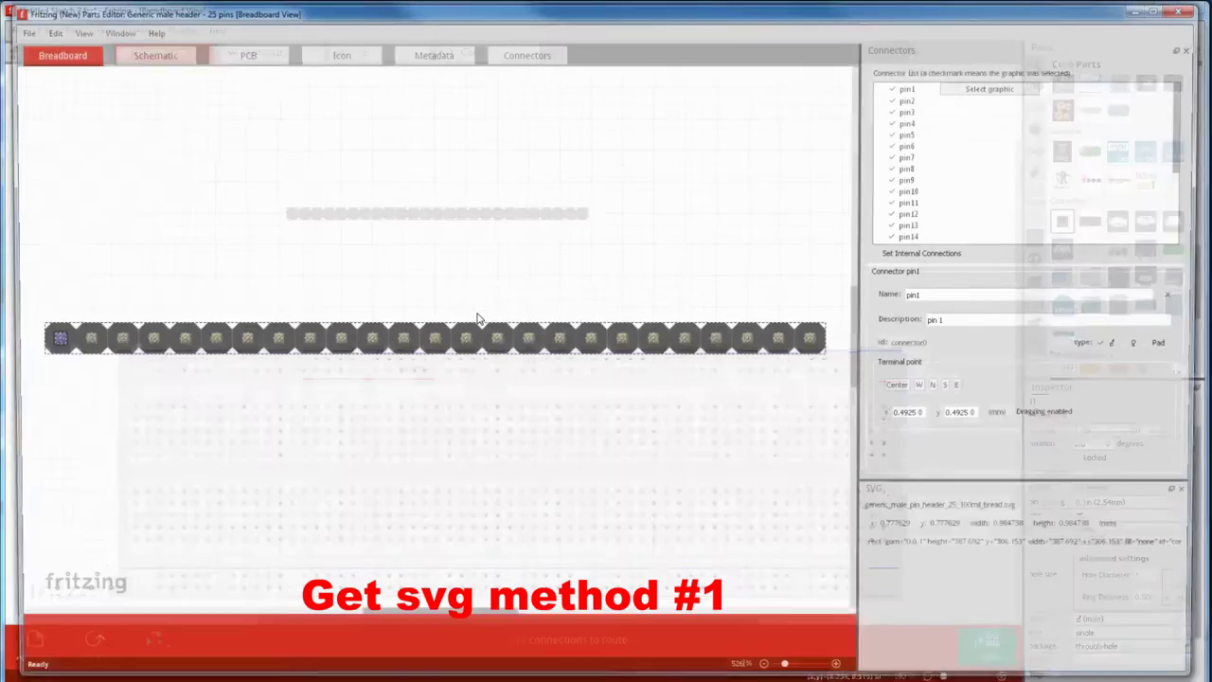
pyautogui.click(21, 29)
pyautogui.click(32, 160)
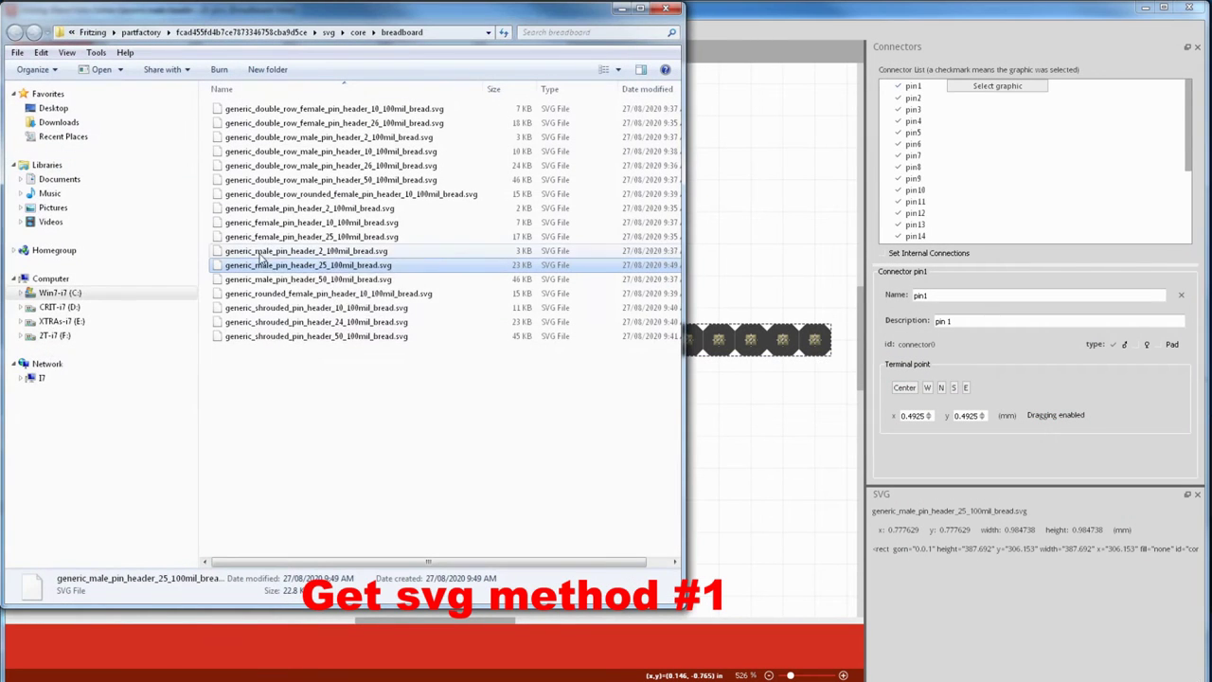
pyautogui.rightClick(273, 265)
pyautogui.click(310, 440)
pyautogui.rightClick(57, 124)
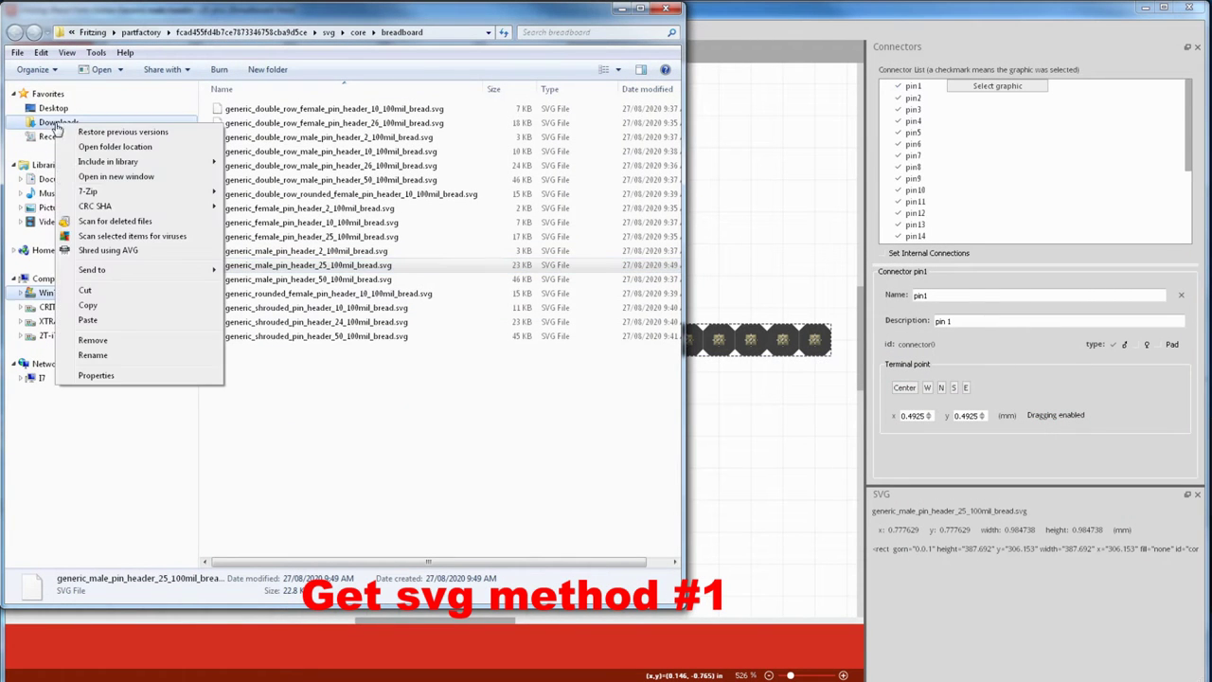
pyautogui.click(87, 319)
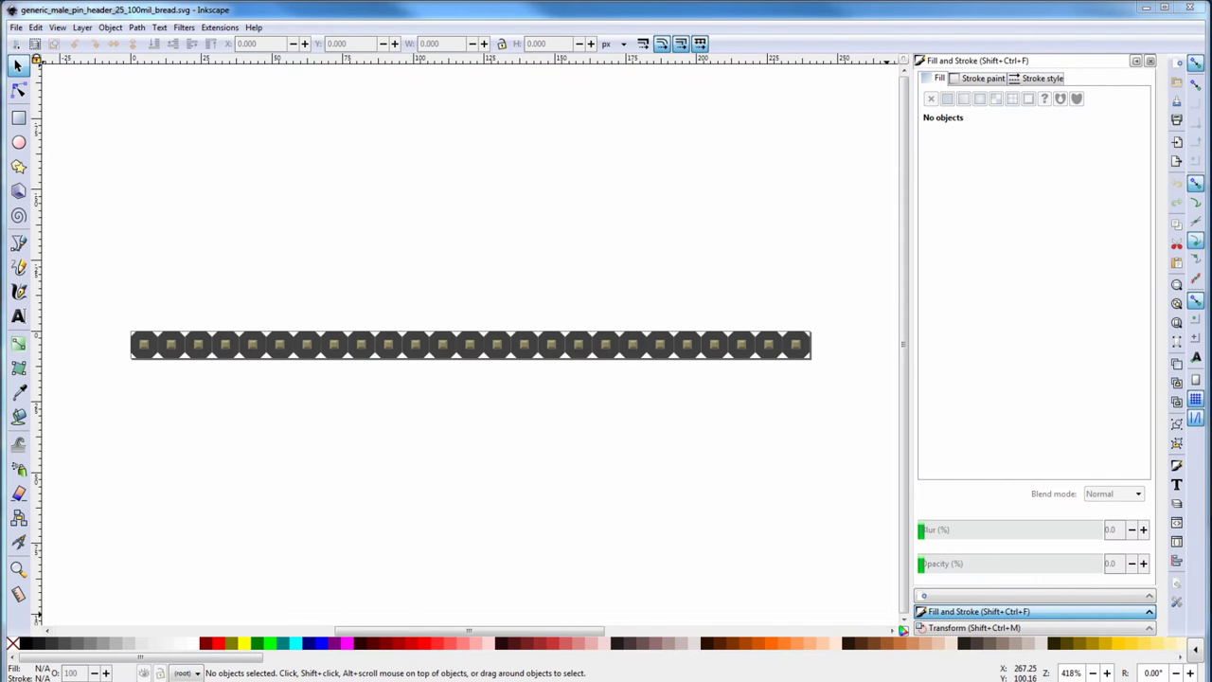
# Step: Copy the whole pin header drawing and paste it along the green board's top edge
pyautogui.click(35, 28)
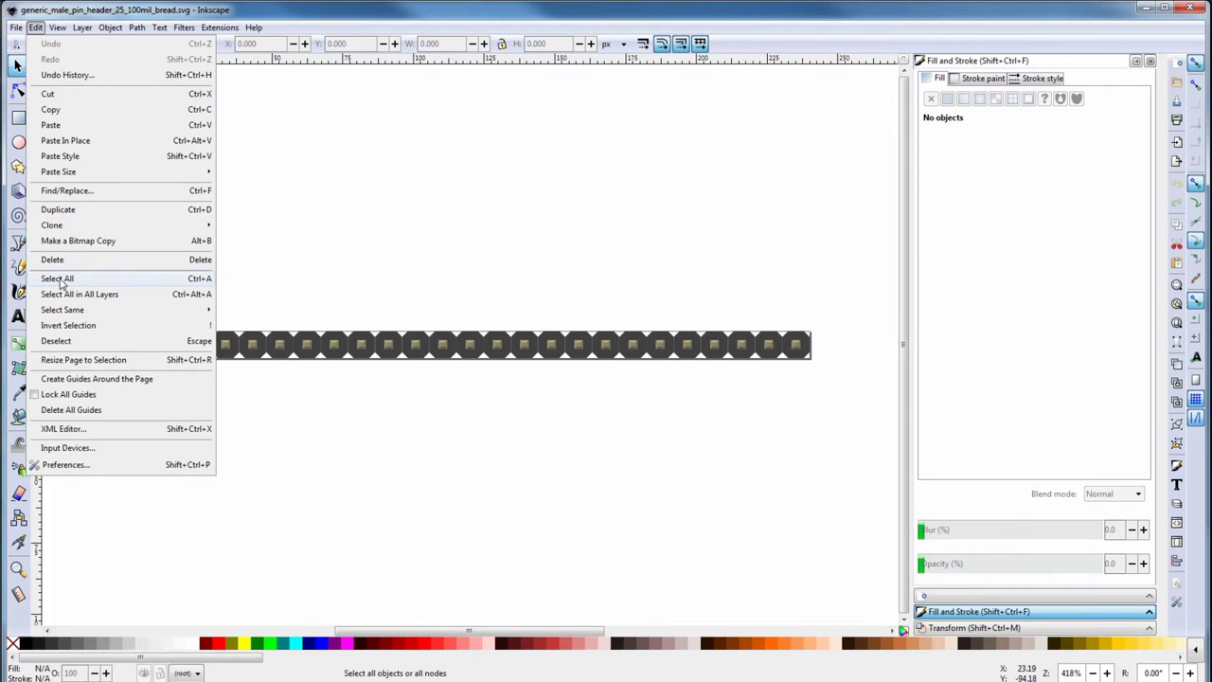
pyautogui.click(56, 279)
pyautogui.click(35, 28)
pyautogui.click(50, 109)
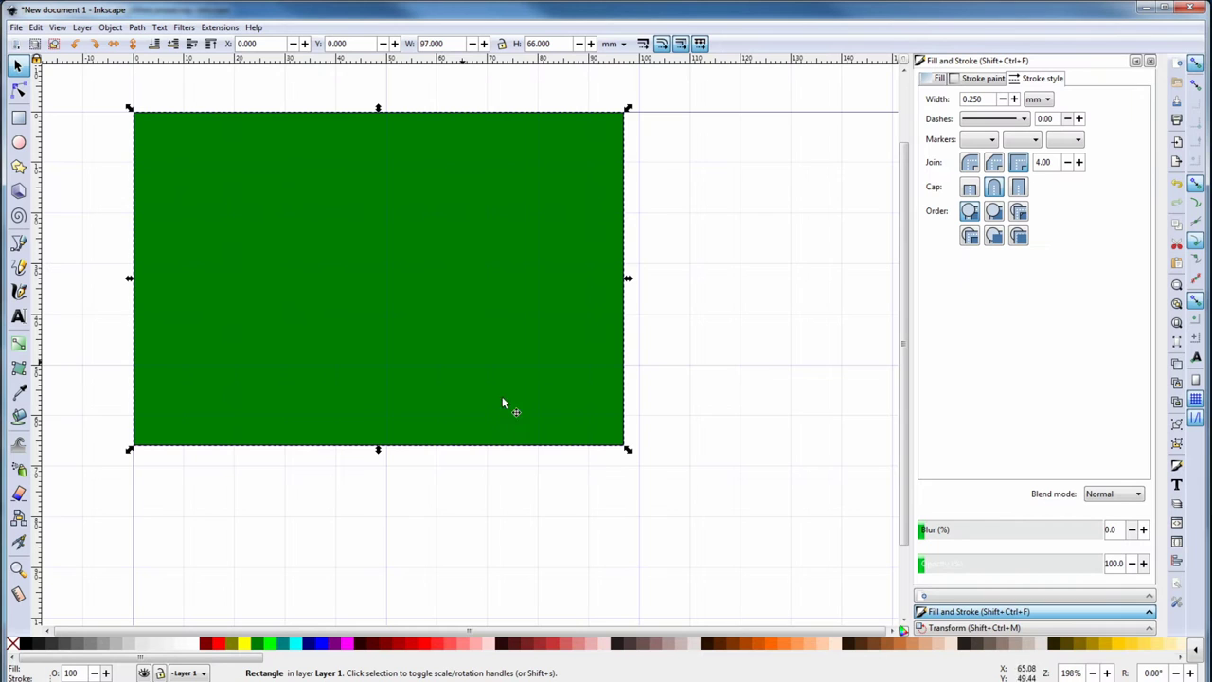
pyautogui.click(35, 28)
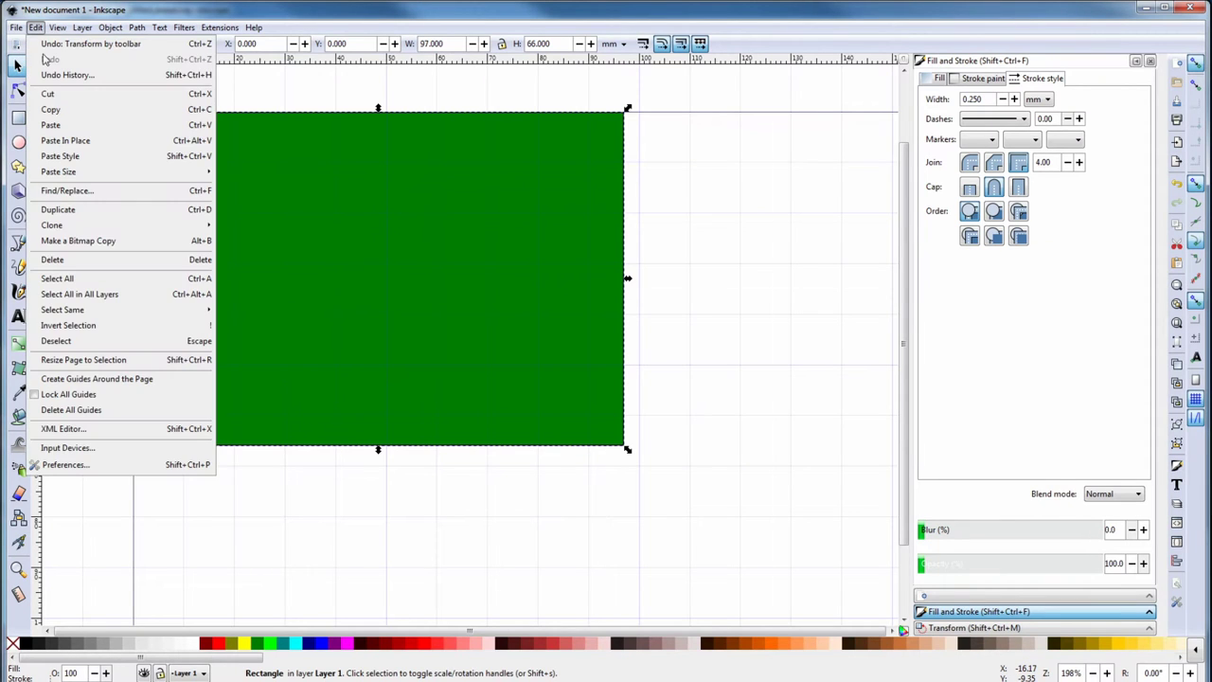
pyautogui.click(52, 125)
pyautogui.moveTo(203, 113); pyautogui.dragTo(382, 118)
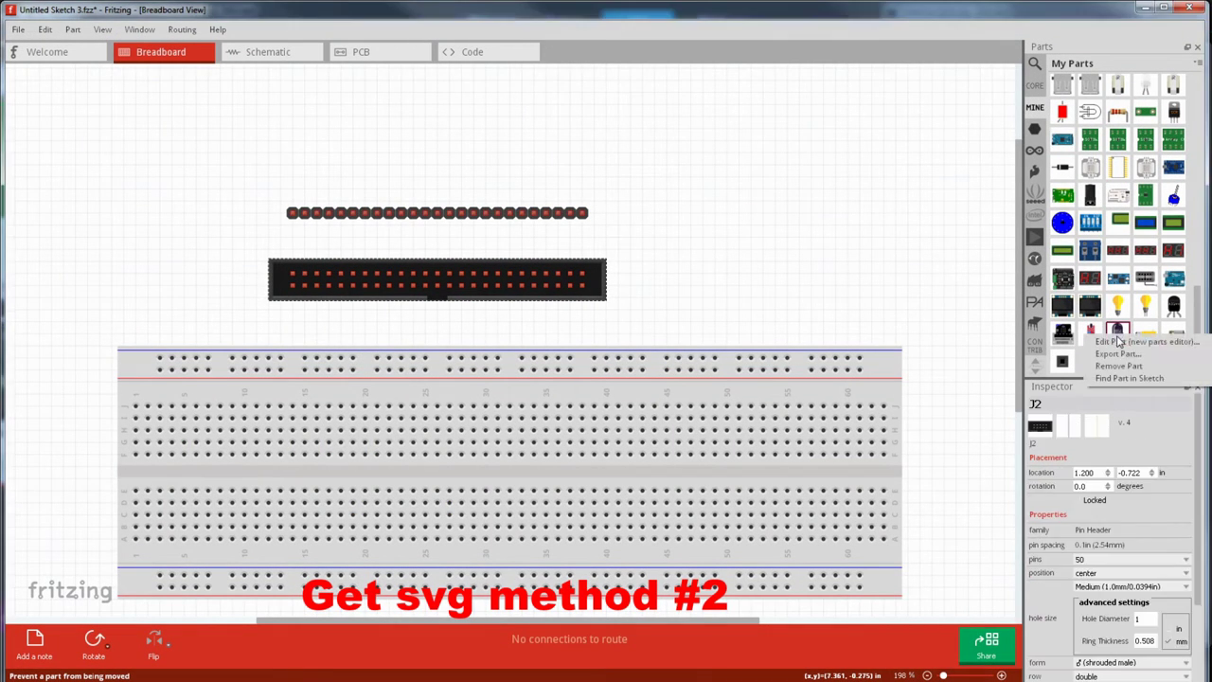
# Step: Export the Photodiode 5mm Black part as a .fzpz file into Downloads
pyautogui.rightClick(1117, 337)
pyautogui.click(1119, 341)
pyautogui.click(18, 29)
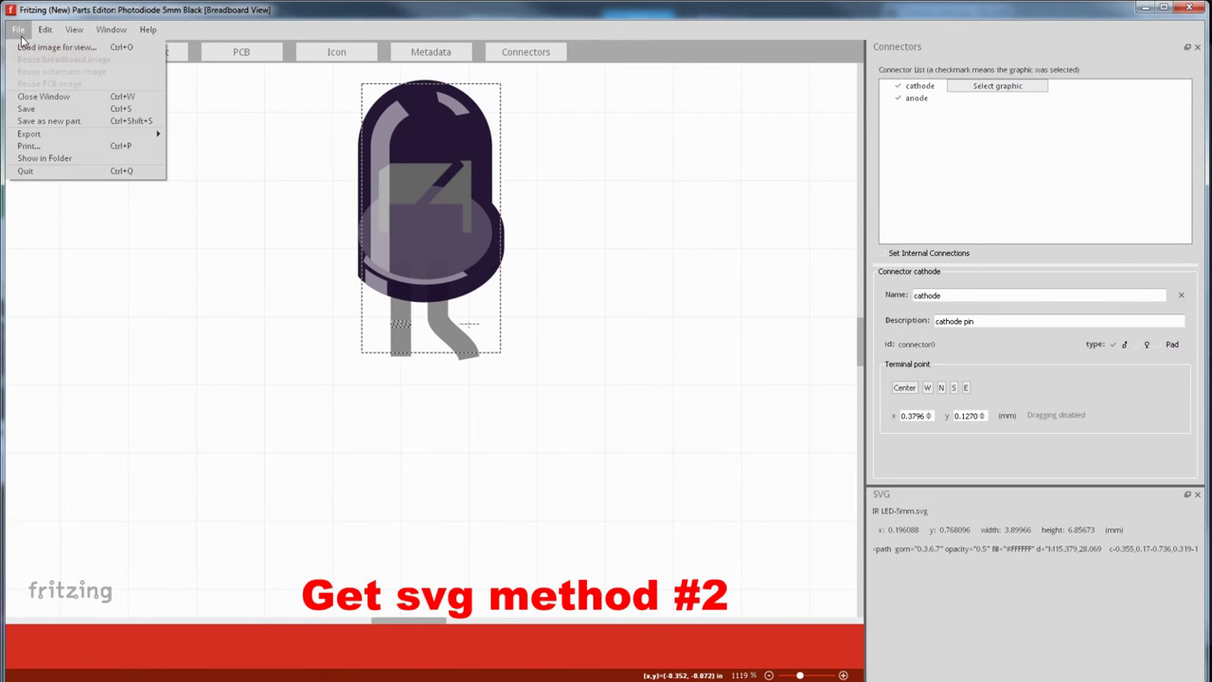
pyautogui.moveTo(60, 133)
pyautogui.moveTo(199, 135)
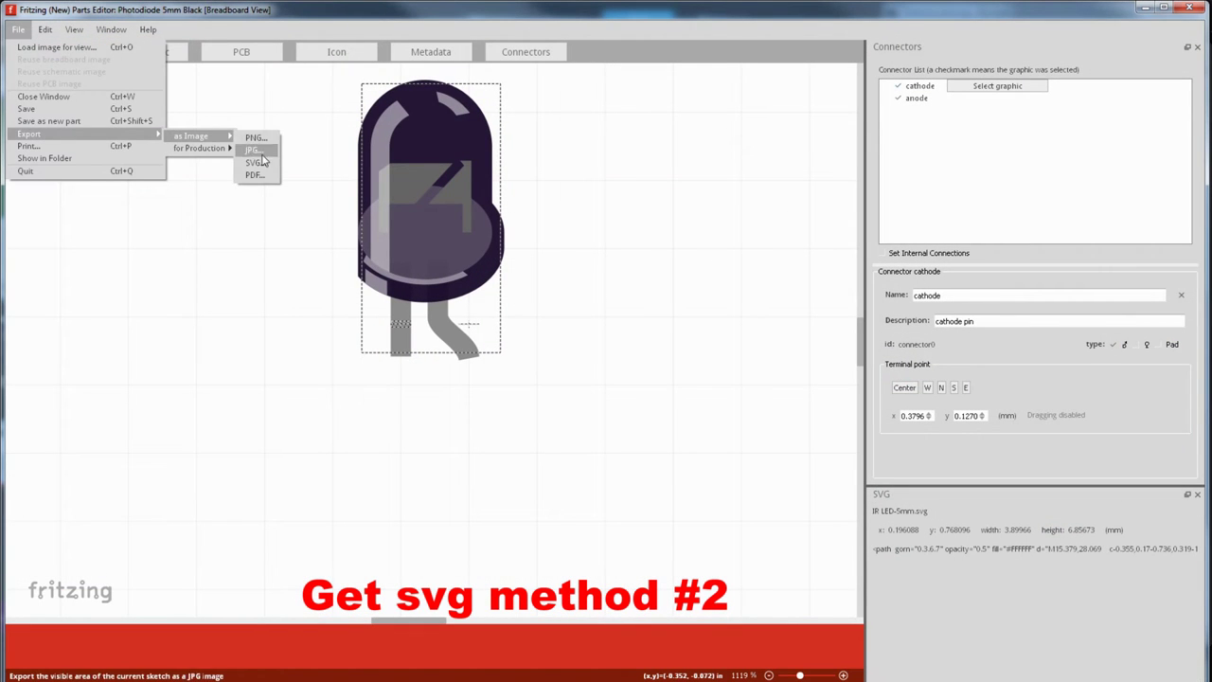
pyautogui.click(262, 169)
pyautogui.click(478, 354)
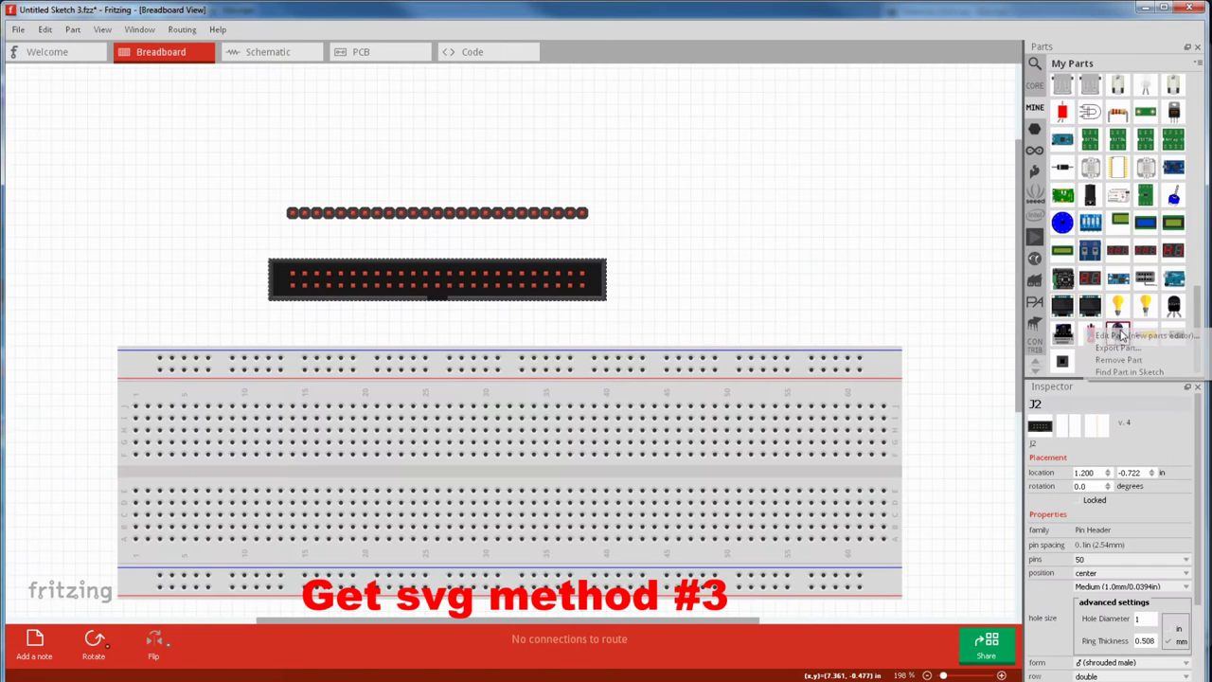
pyautogui.click(1119, 347)
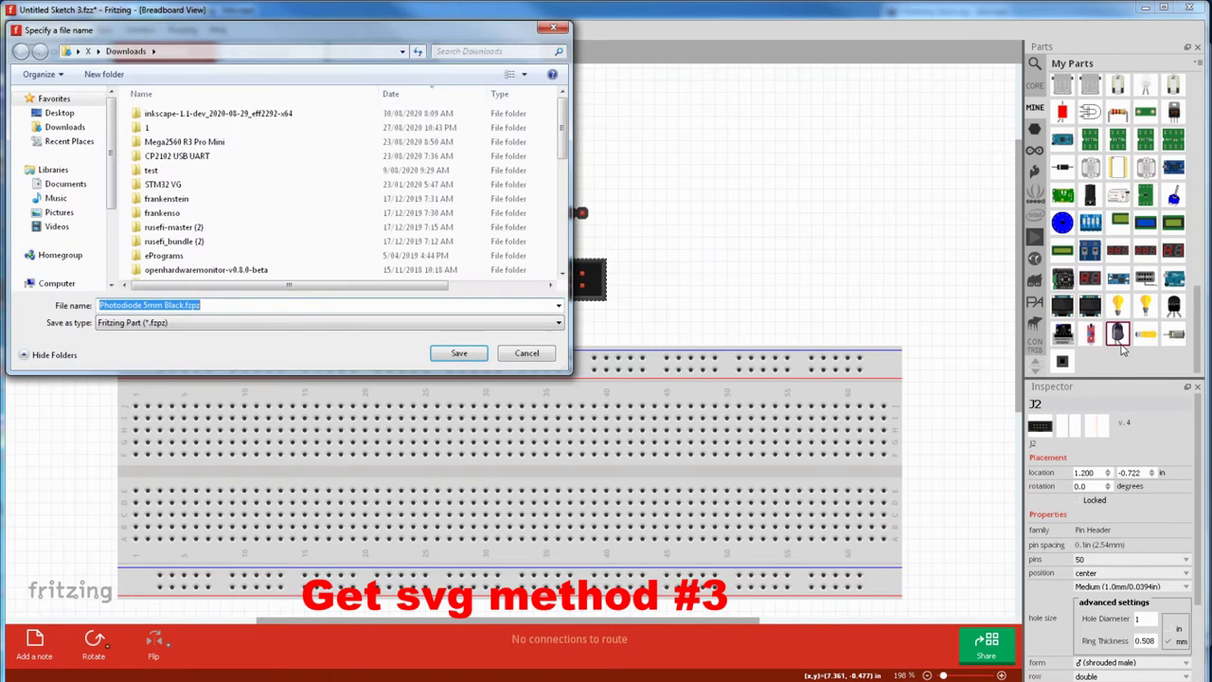
# Step: Save the exported part to Downloads and rename its extension from .fzpz to .zip
pyautogui.click(460, 353)
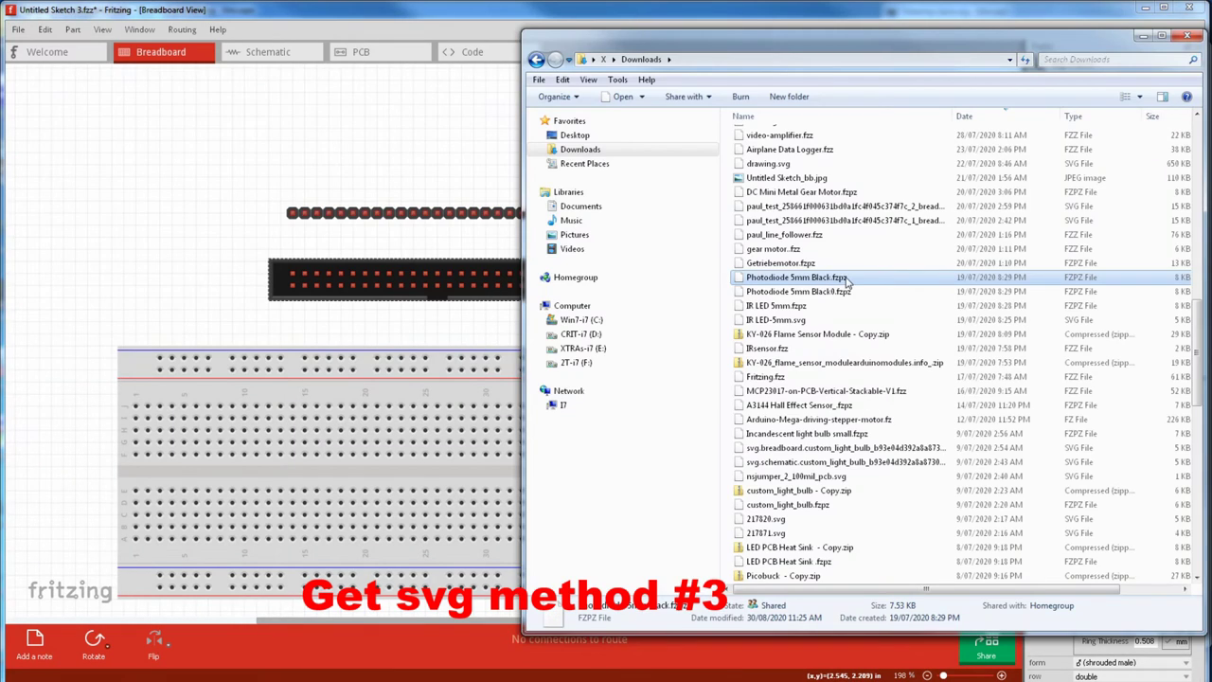
pyautogui.click(851, 281)
pyautogui.press('End')
pyautogui.press('BackSpace')
pyautogui.press('BackSpace')
pyautogui.press('BackSpace')
pyautogui.press('BackSpace')
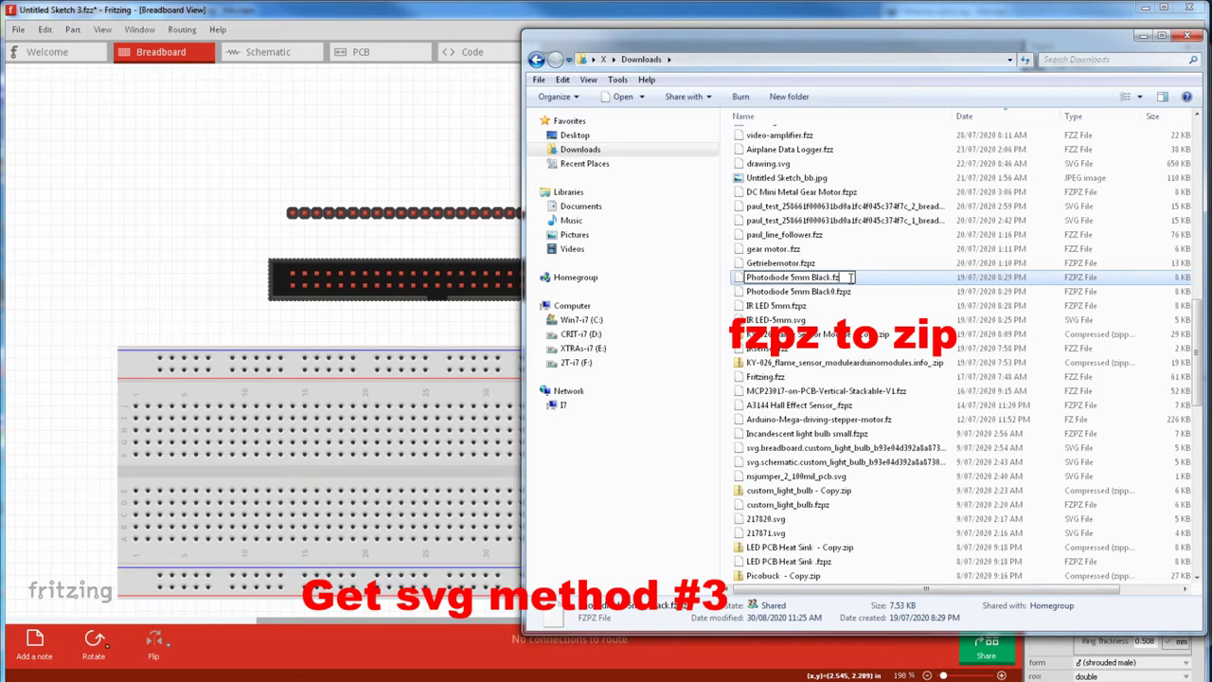
pyautogui.write('zip')
pyautogui.press('Return')
pyautogui.press('Return')
# Step: Extract the zip's contents into a Photodiode 5mm Black folder
pyautogui.rightClick(850, 278)
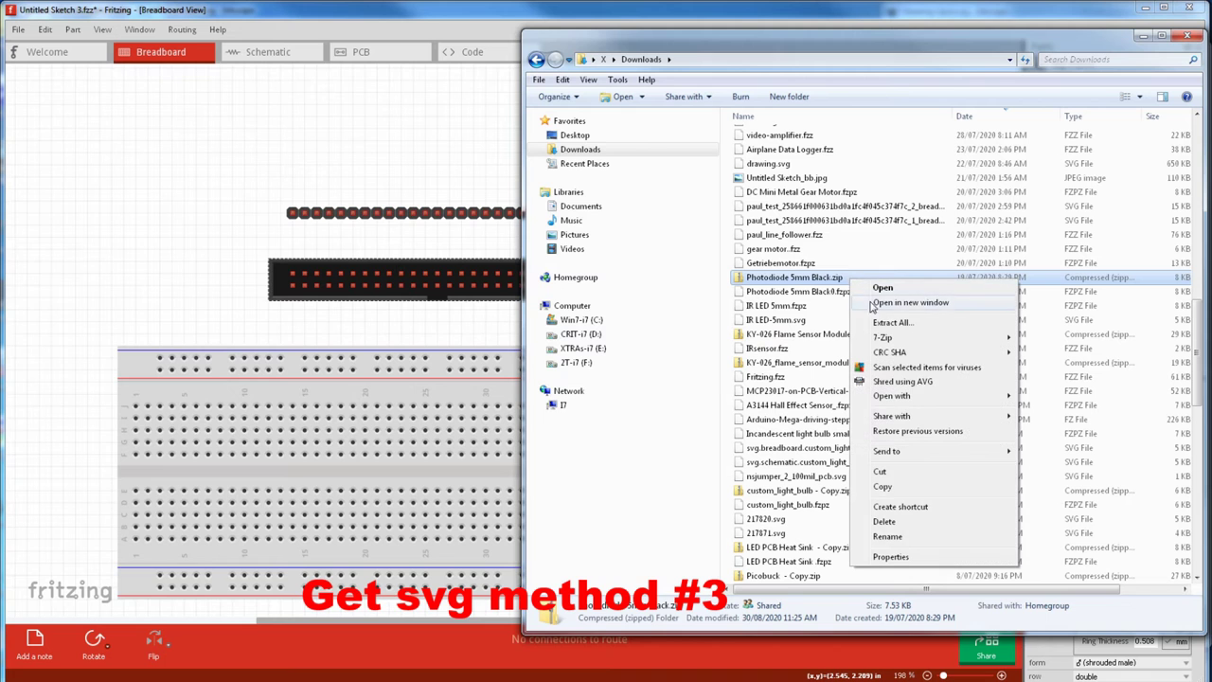
pyautogui.click(885, 322)
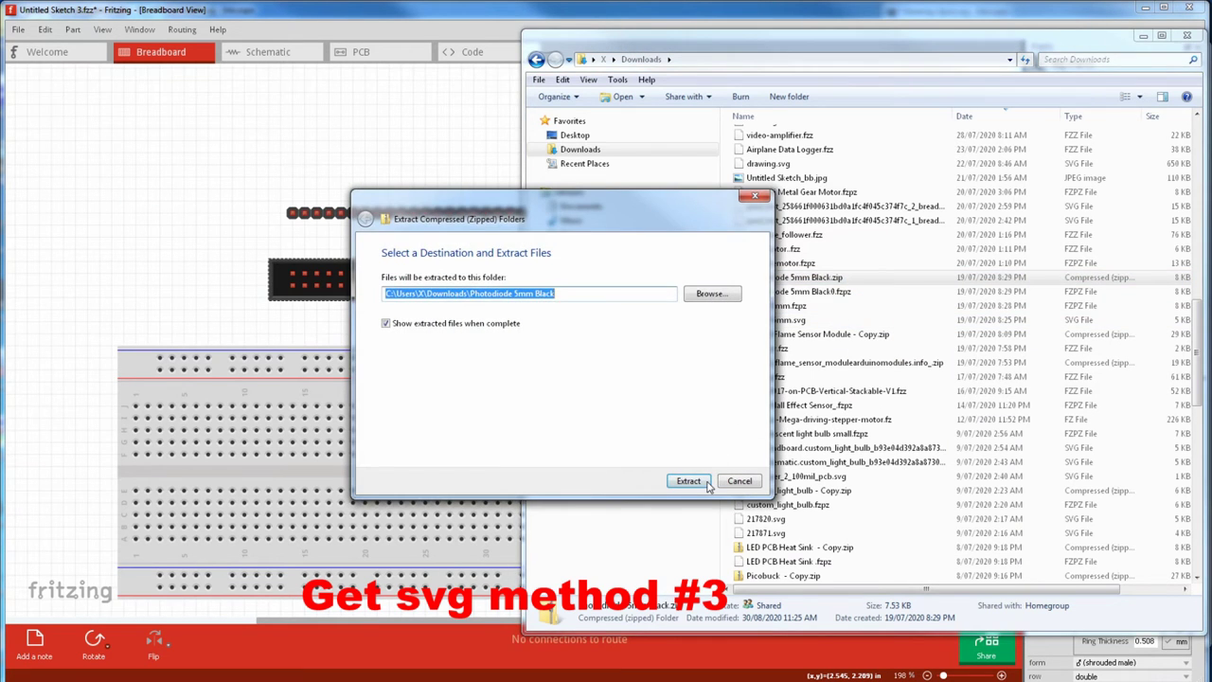
pyautogui.click(706, 484)
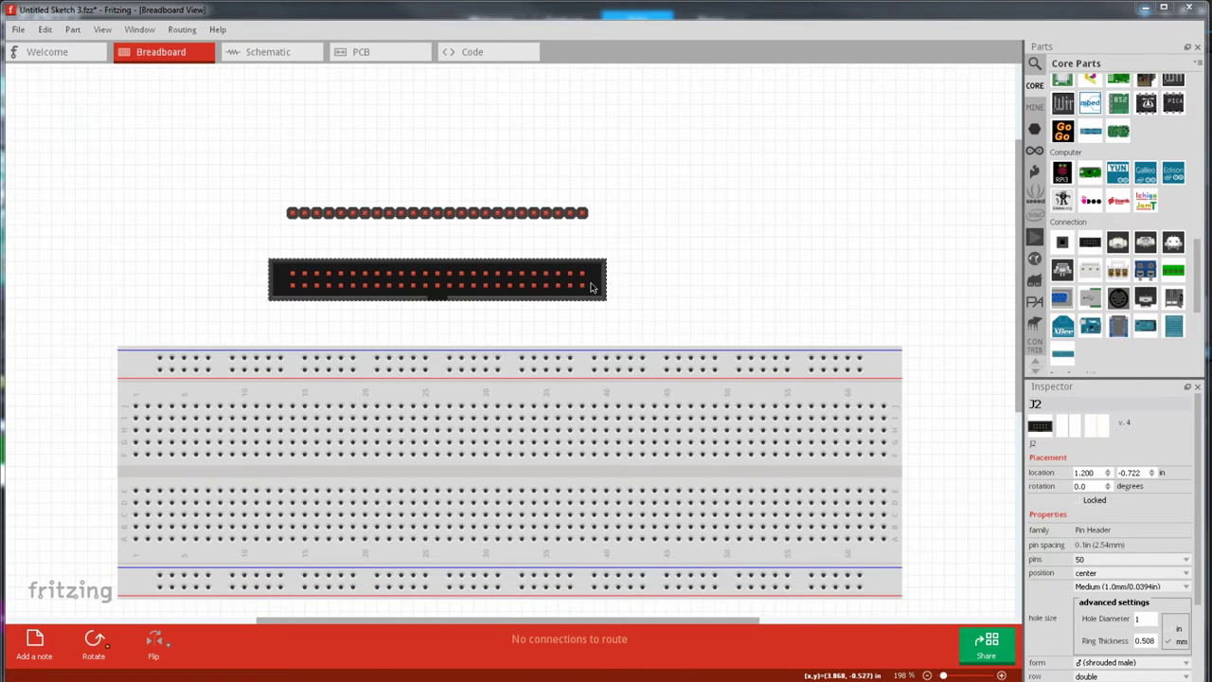
# Step: Locate the 50-pin header's generic_shrouded_pin_header_50_100mil_bread.svg via the Parts Editor and open it in Inkscape
pyautogui.rightClick(593, 281)
pyautogui.click(624, 383)
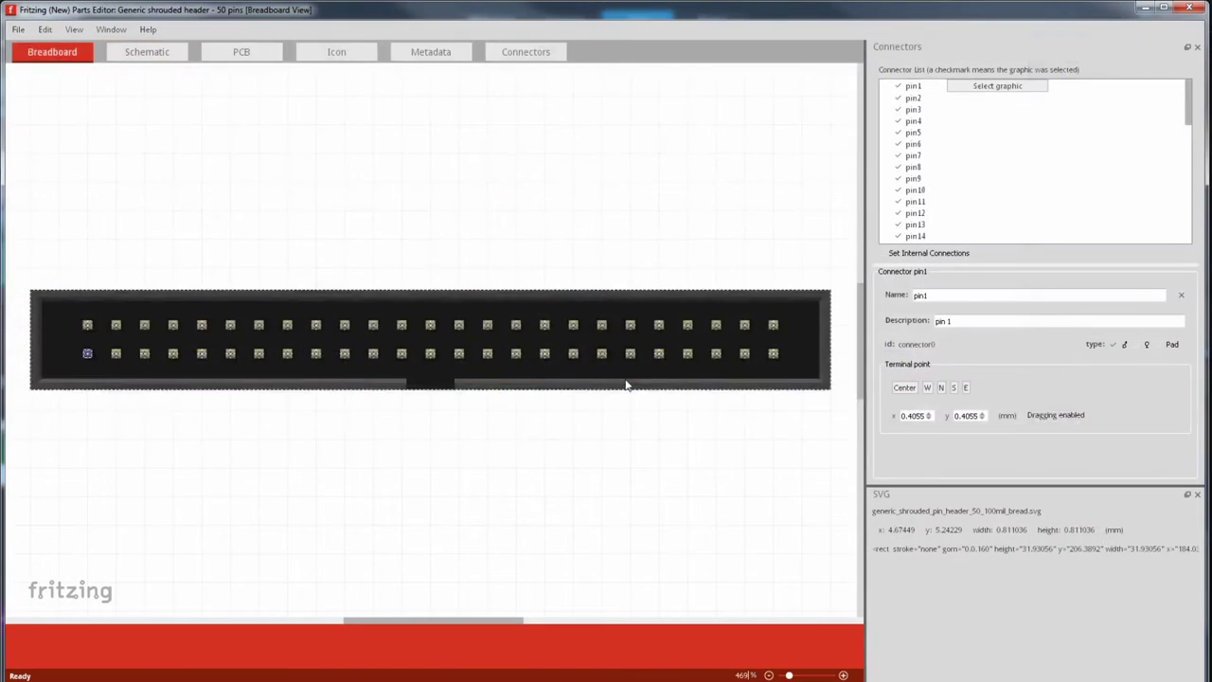
pyautogui.click(18, 29)
pyautogui.click(45, 157)
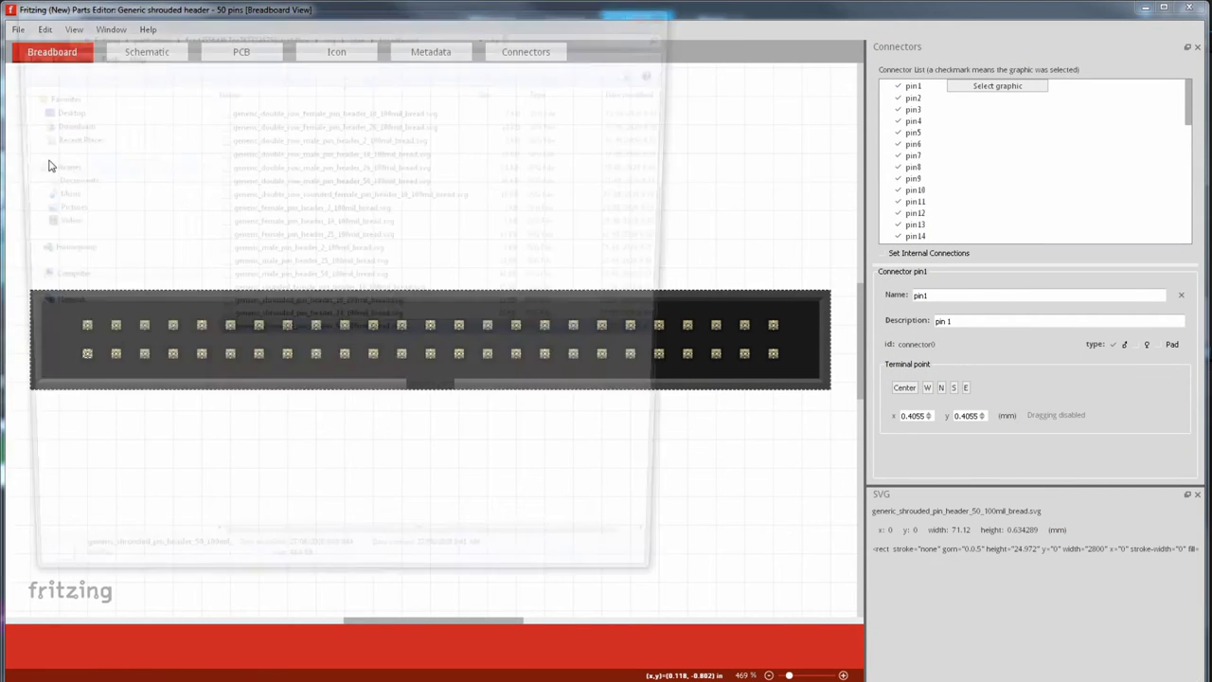
pyautogui.rightClick(305, 343)
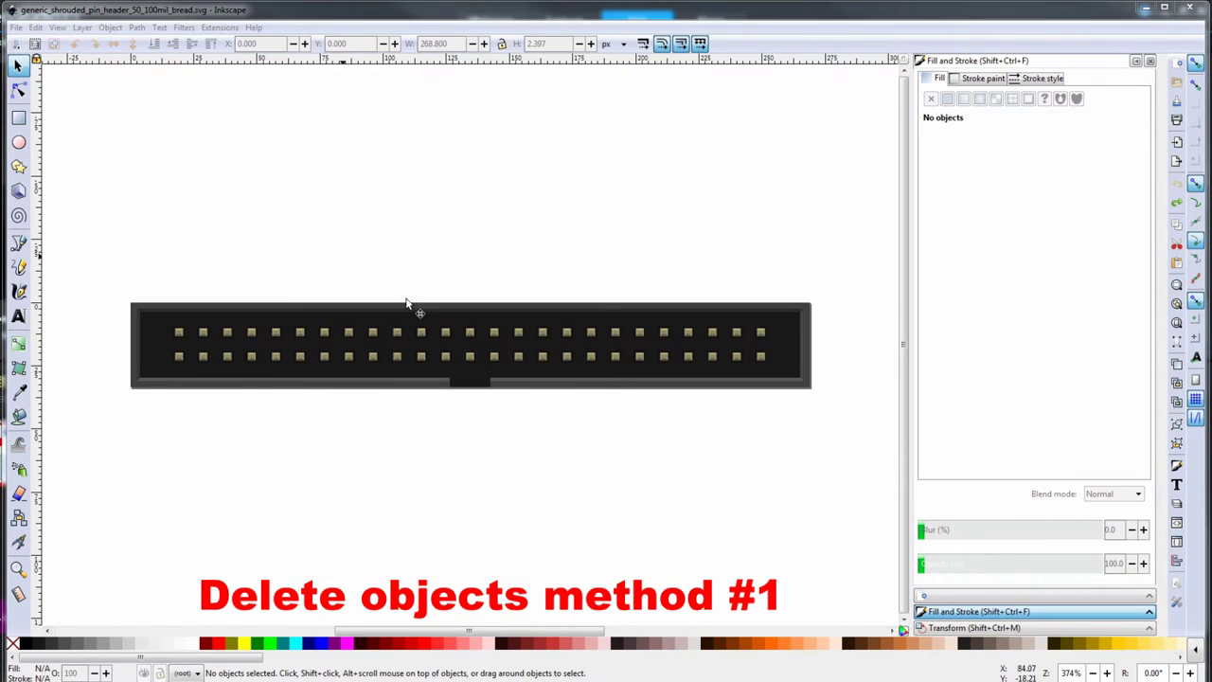
pyautogui.click(19, 90)
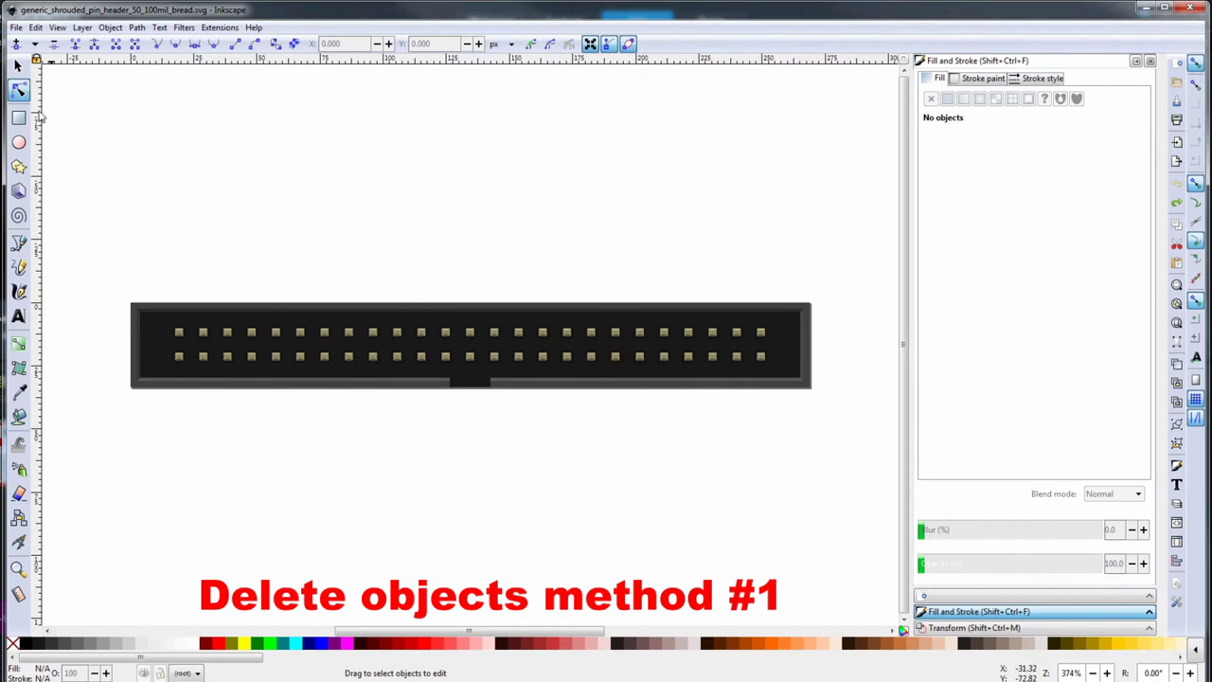
pyautogui.click(360, 306)
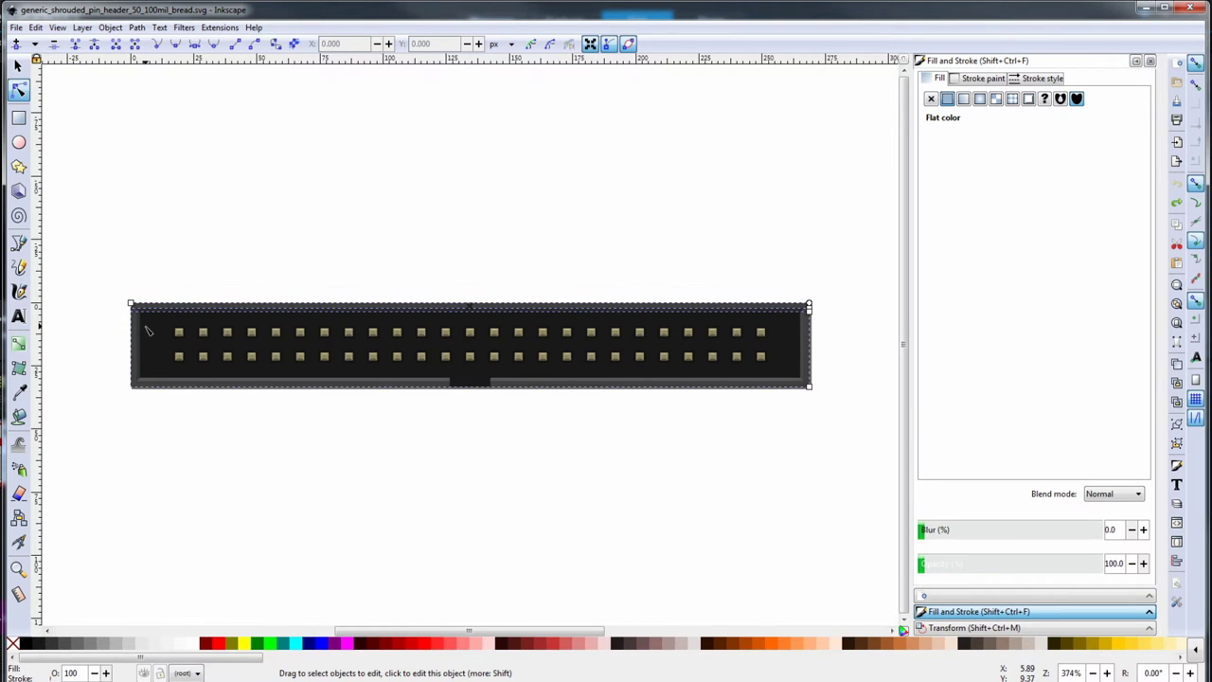
pyautogui.click(35, 27)
pyautogui.click(55, 259)
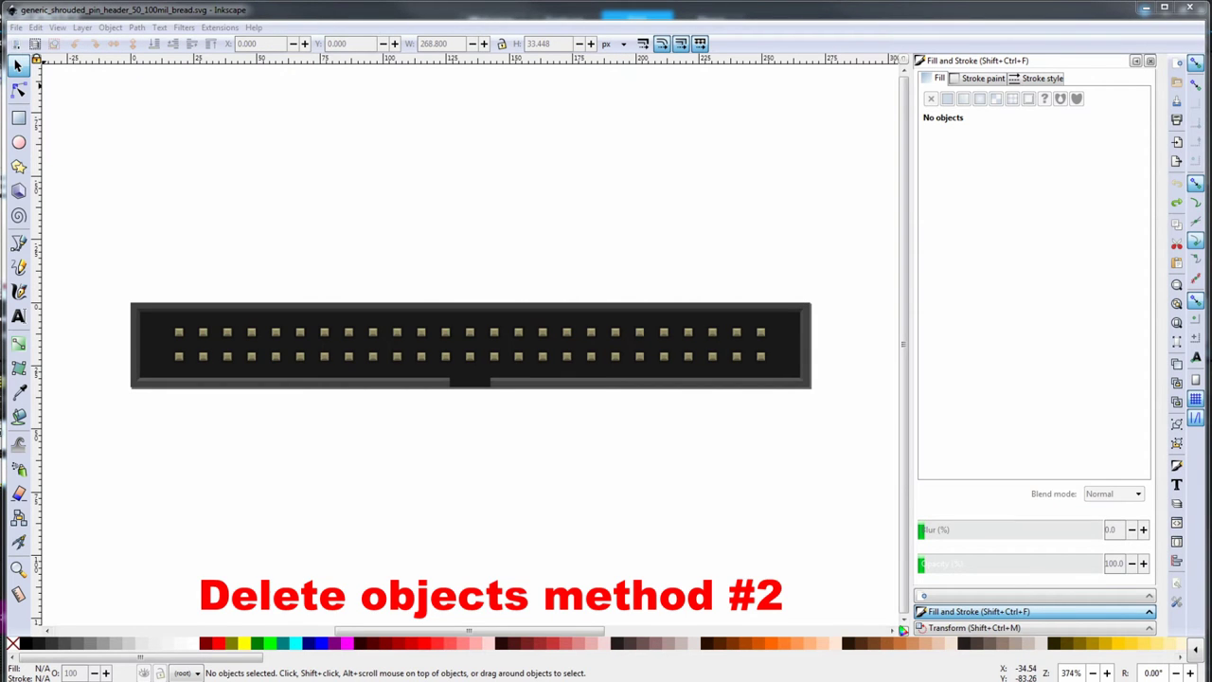
# Step: Select everything in the header drawing and ungroup it twice into separate pieces
pyautogui.click(41, 28)
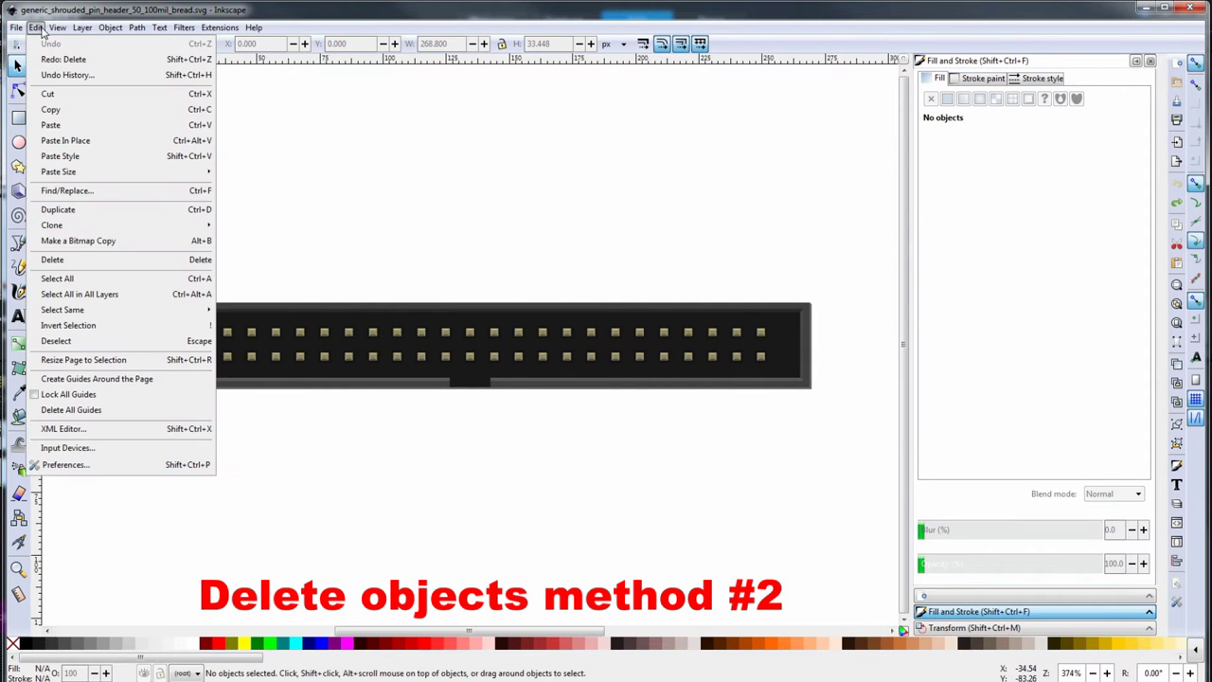
pyautogui.click(62, 274)
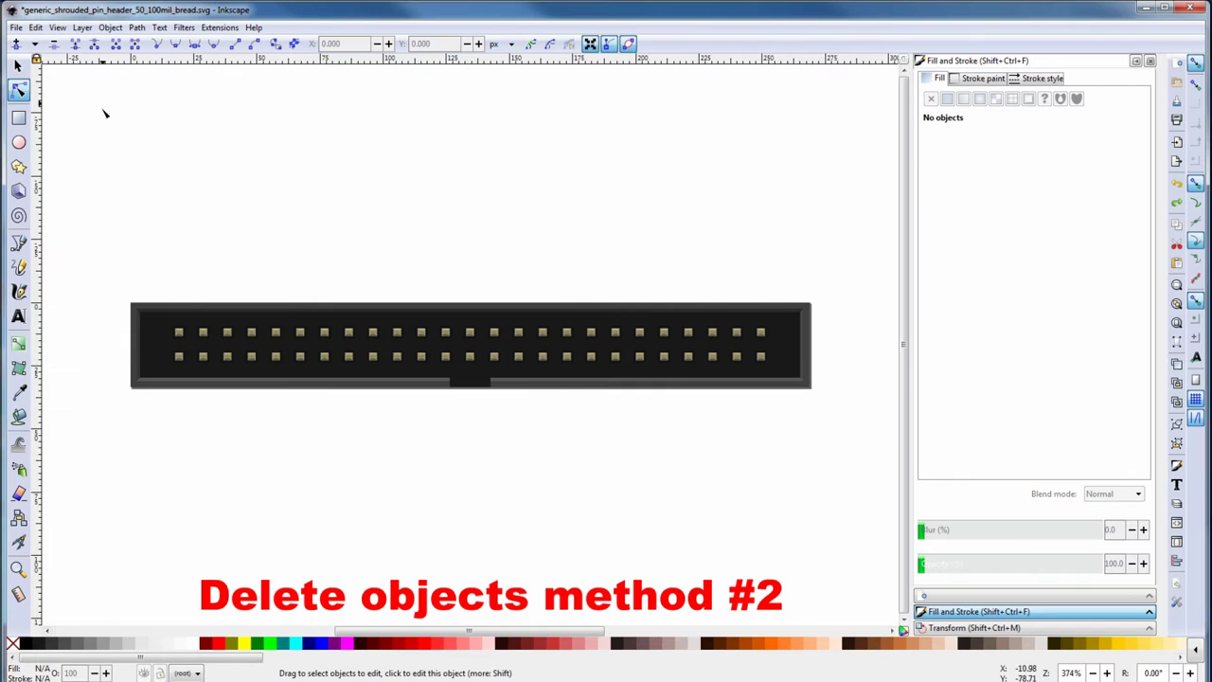
pyautogui.click(110, 28)
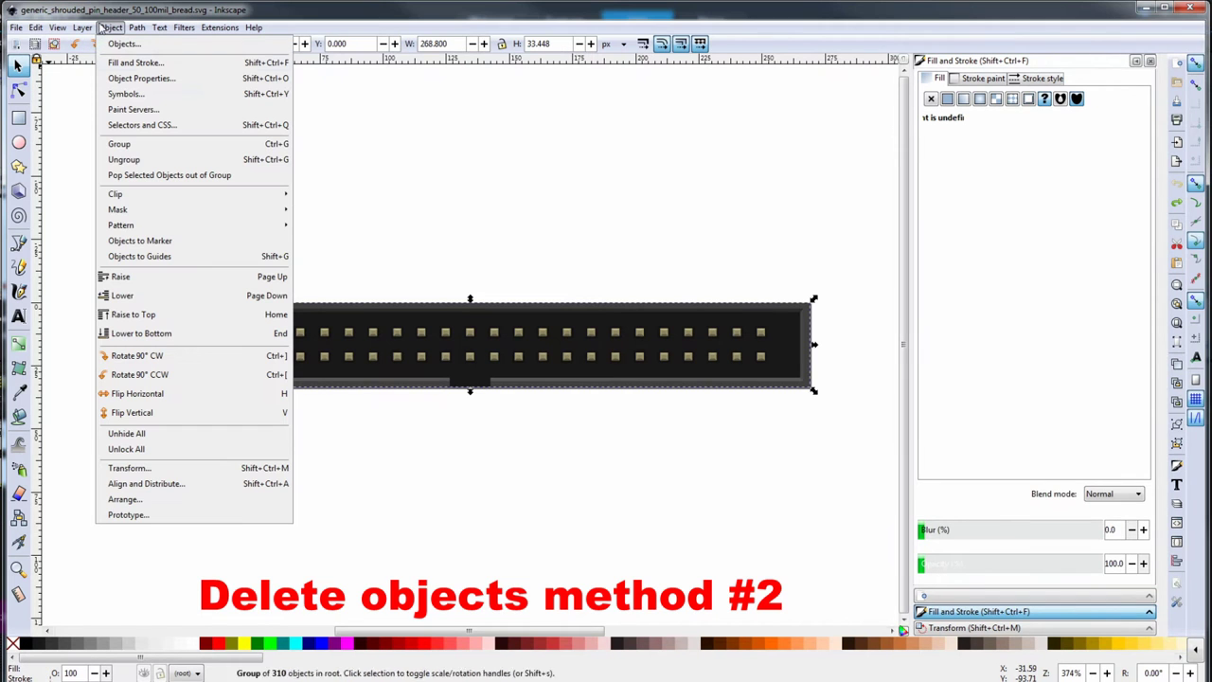
pyautogui.click(115, 161)
pyautogui.click(109, 28)
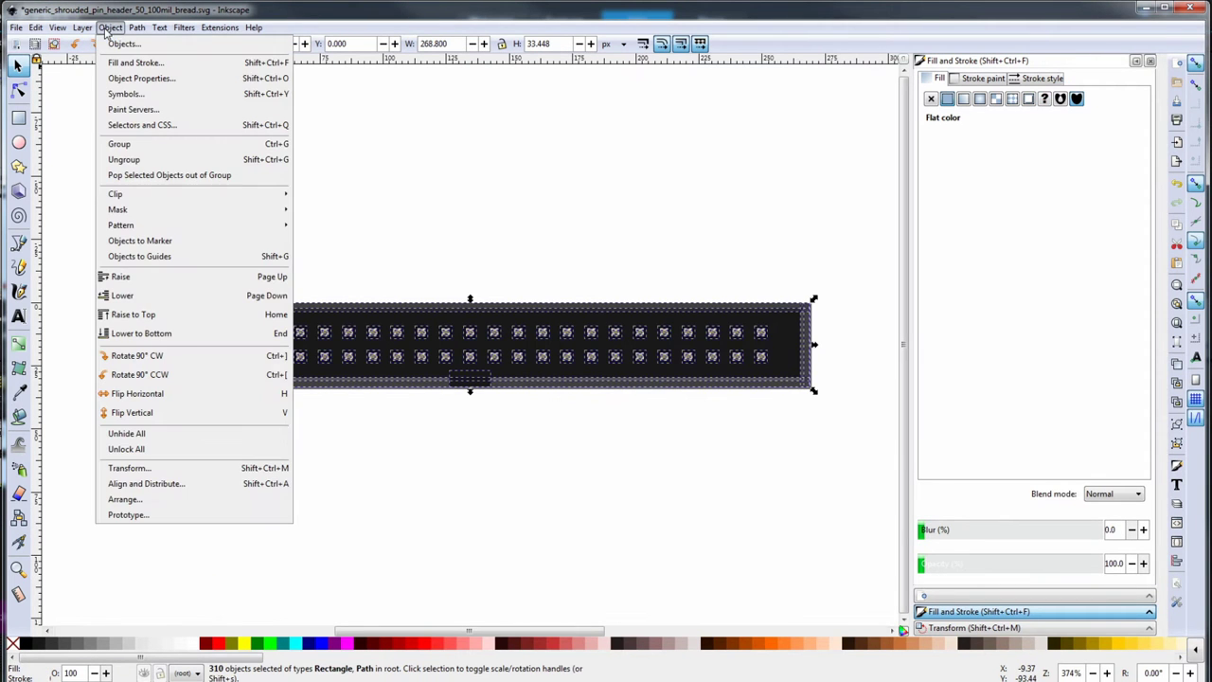
pyautogui.click(121, 159)
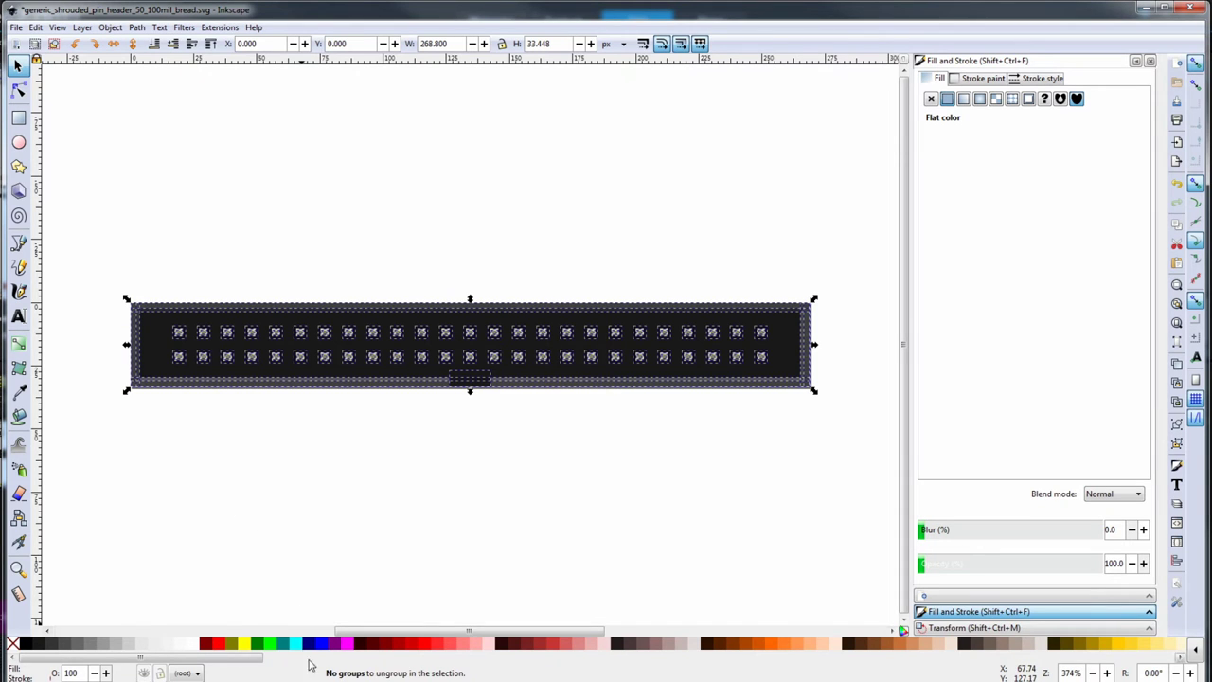
# Step: Delete the header's black body rectangle and its left border bar
pyautogui.click(410, 497)
pyautogui.click(162, 360)
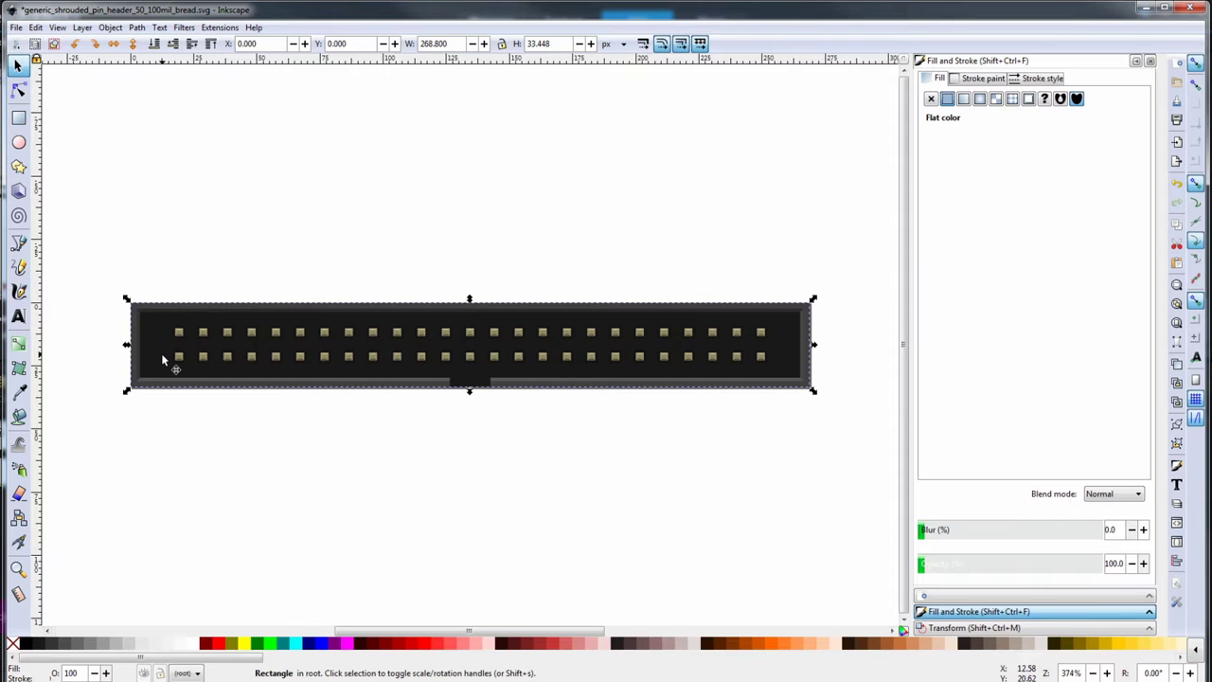
pyautogui.click(35, 27)
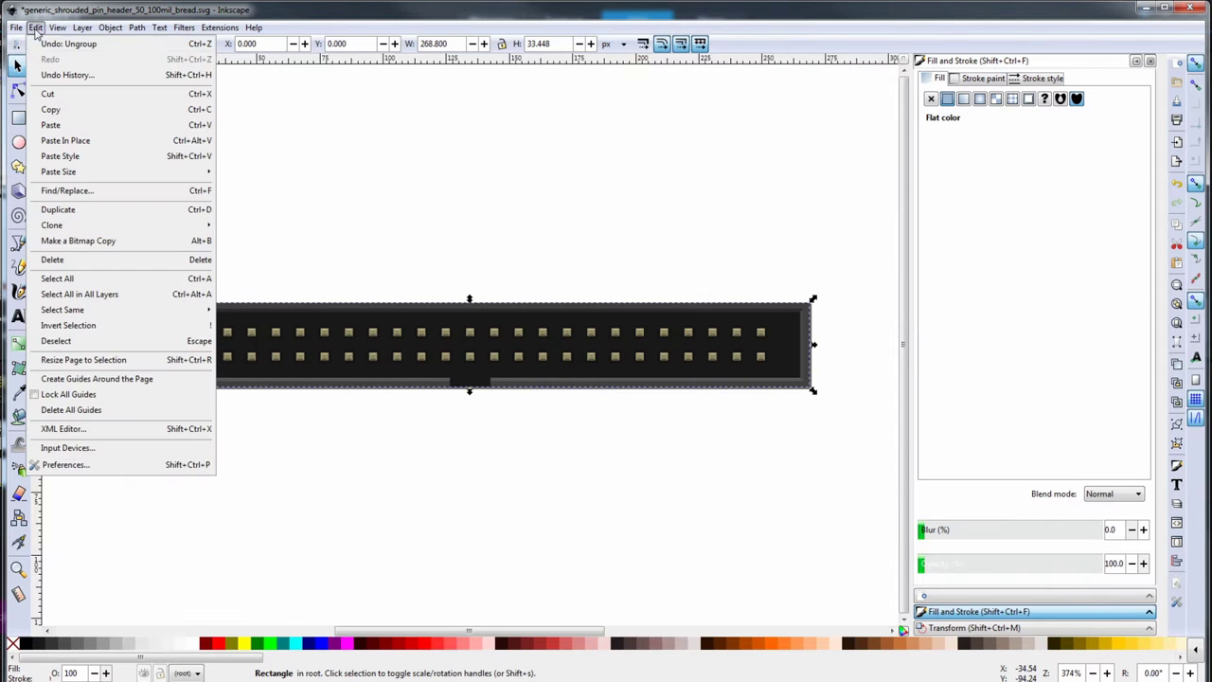
pyautogui.click(65, 260)
pyautogui.moveTo(77, 258); pyautogui.dragTo(170, 435)
pyautogui.press('Delete')
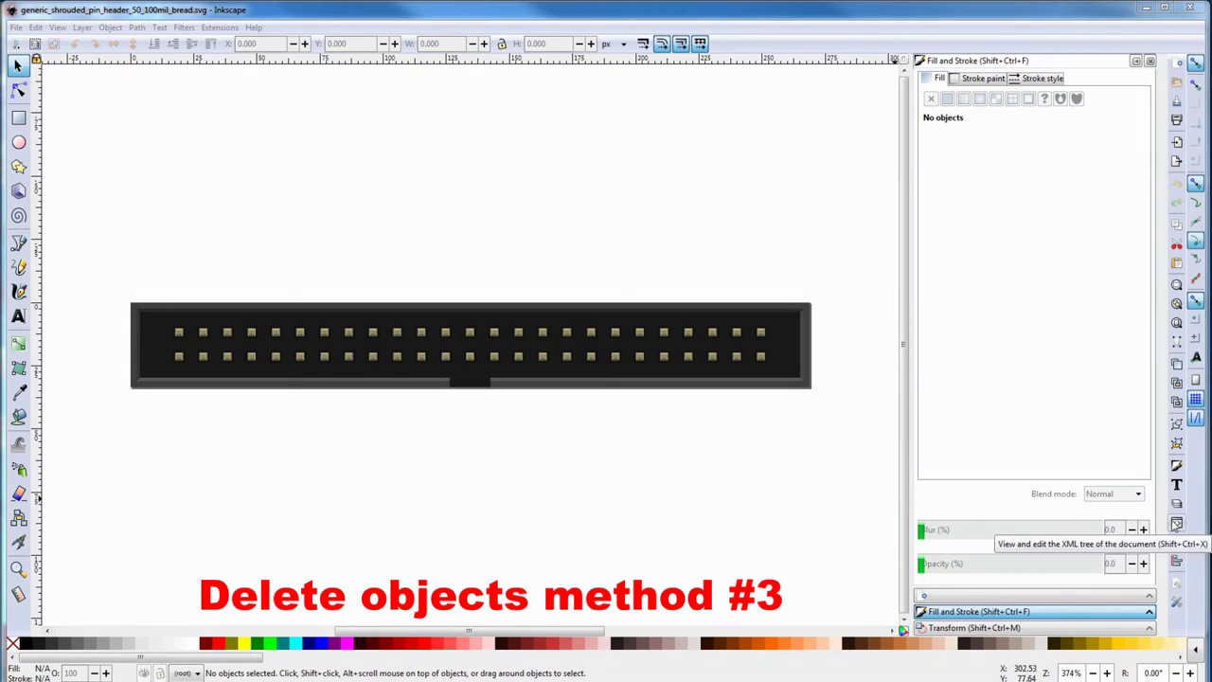
# Step: Open the XML Editor, expand the breadboard group, and delete the bgnd background rectangle
pyautogui.click(35, 28)
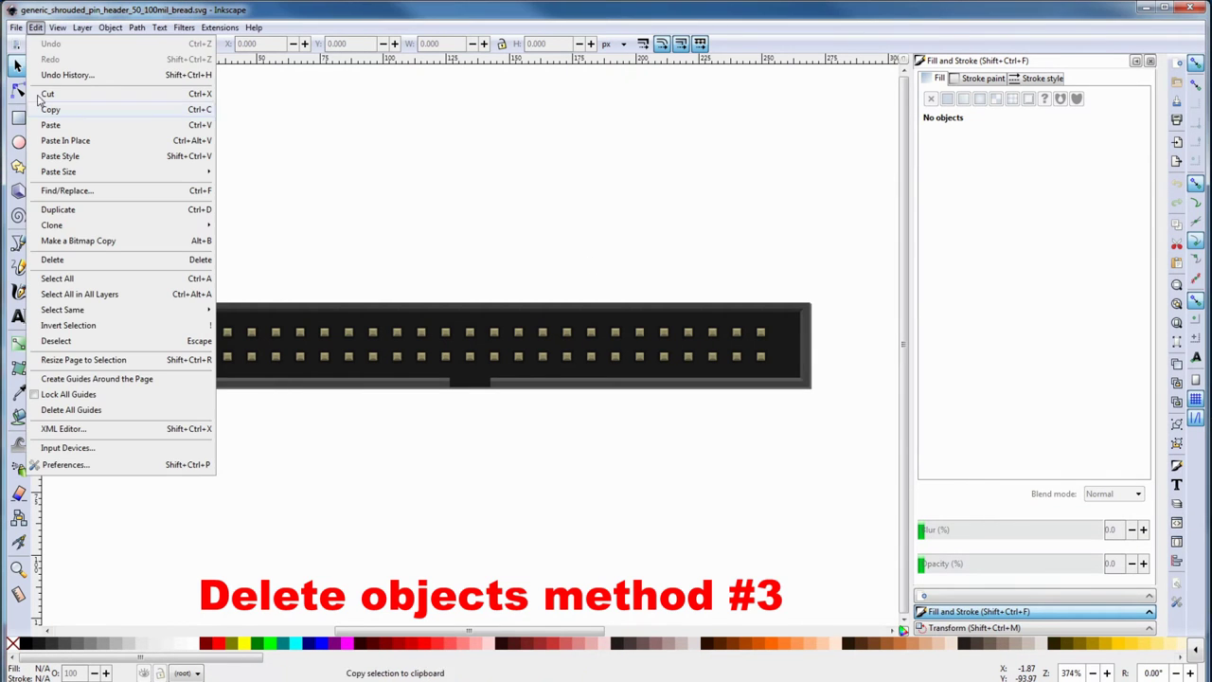
pyautogui.click(62, 429)
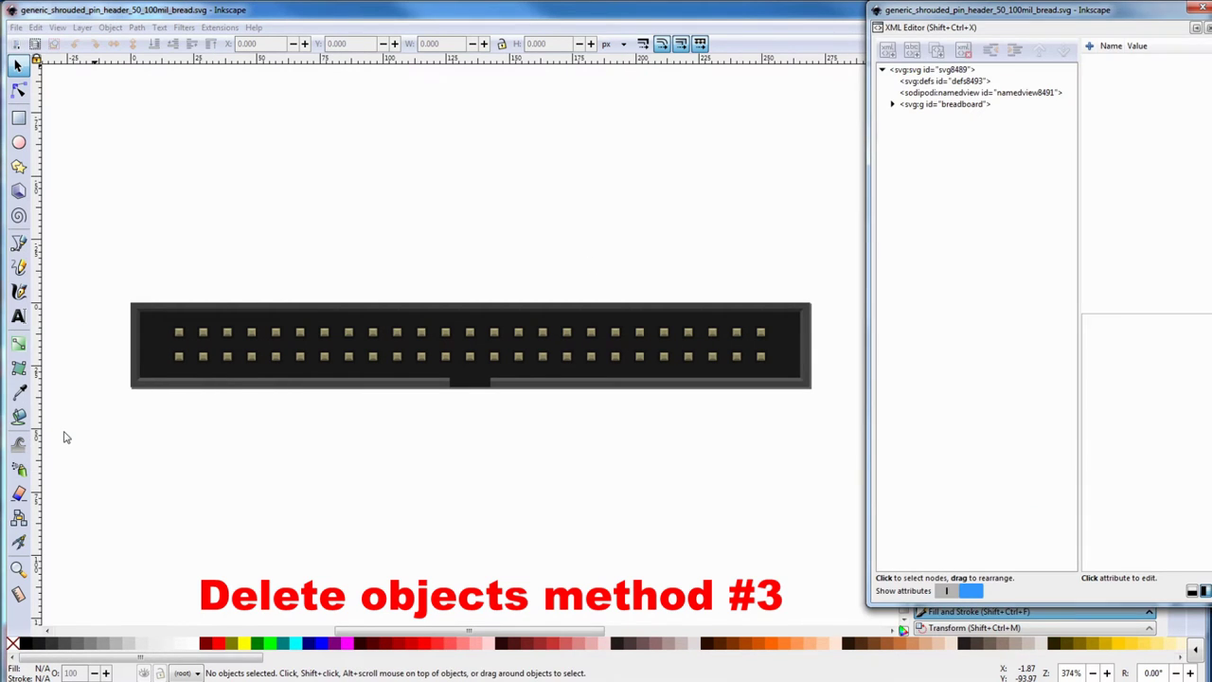
pyautogui.click(891, 104)
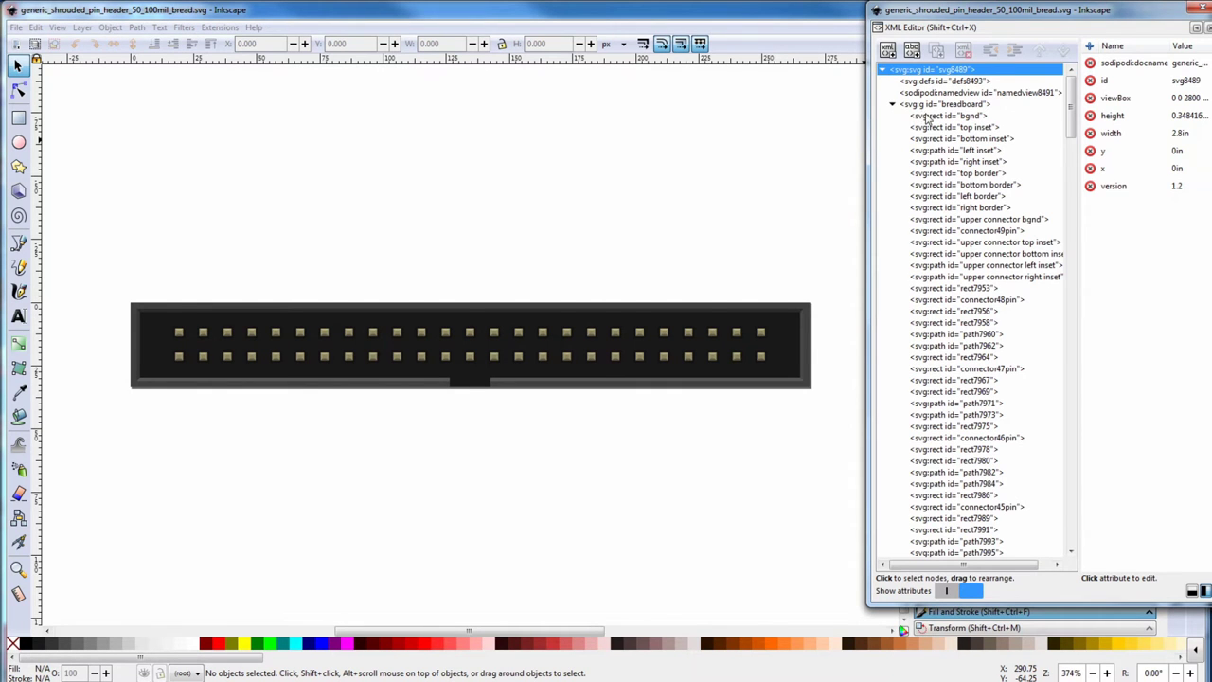
pyautogui.click(928, 115)
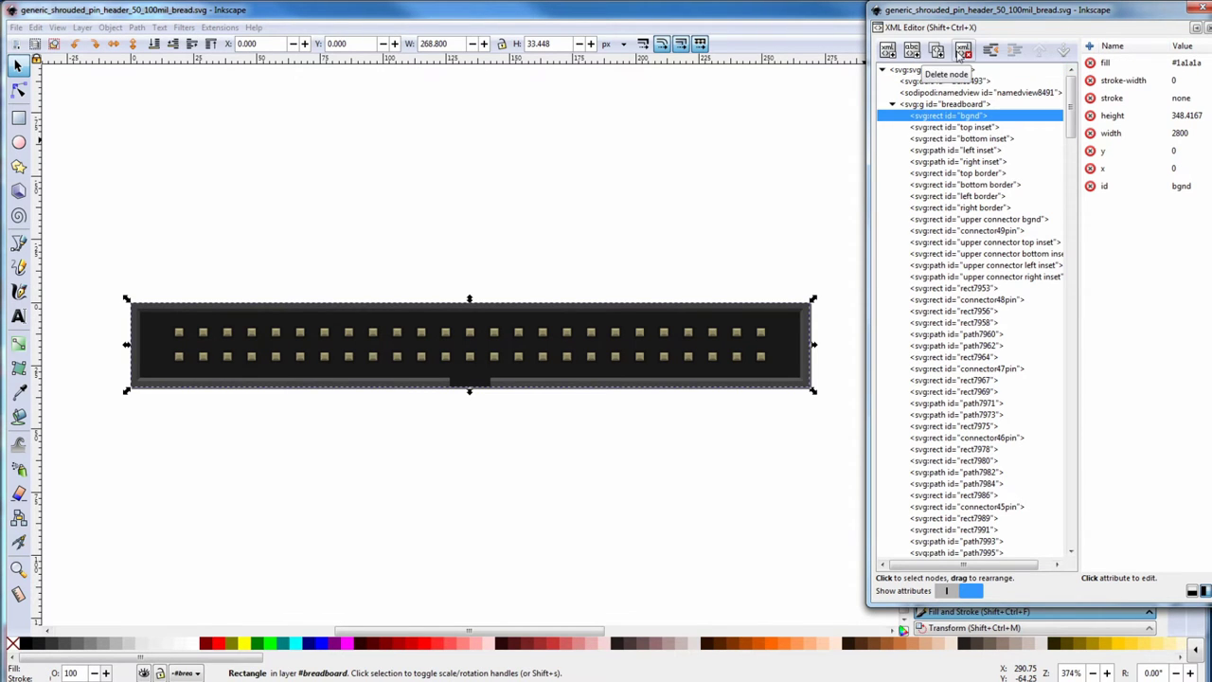
pyautogui.click(961, 51)
# Step: Delete the top, bottom, left and right inset nodes
pyautogui.click(954, 117)
pyautogui.press('Delete')
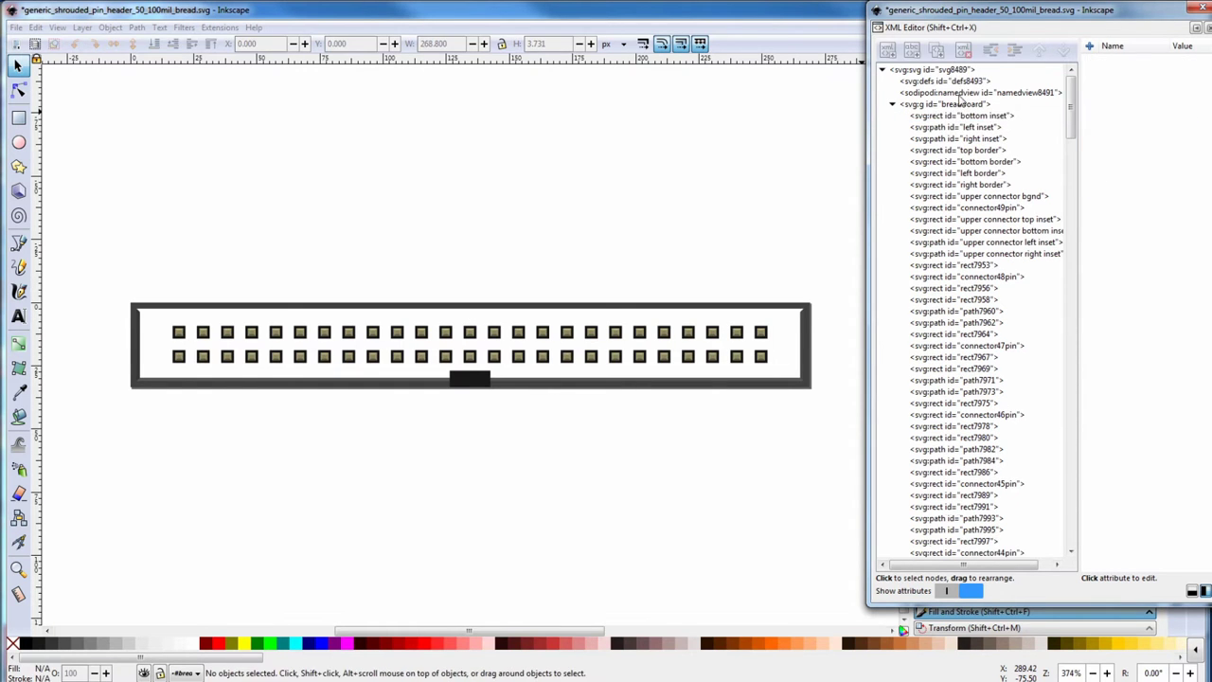
pyautogui.click(958, 118)
pyautogui.press('Delete')
pyautogui.click(962, 115)
pyautogui.click(963, 51)
pyautogui.click(962, 116)
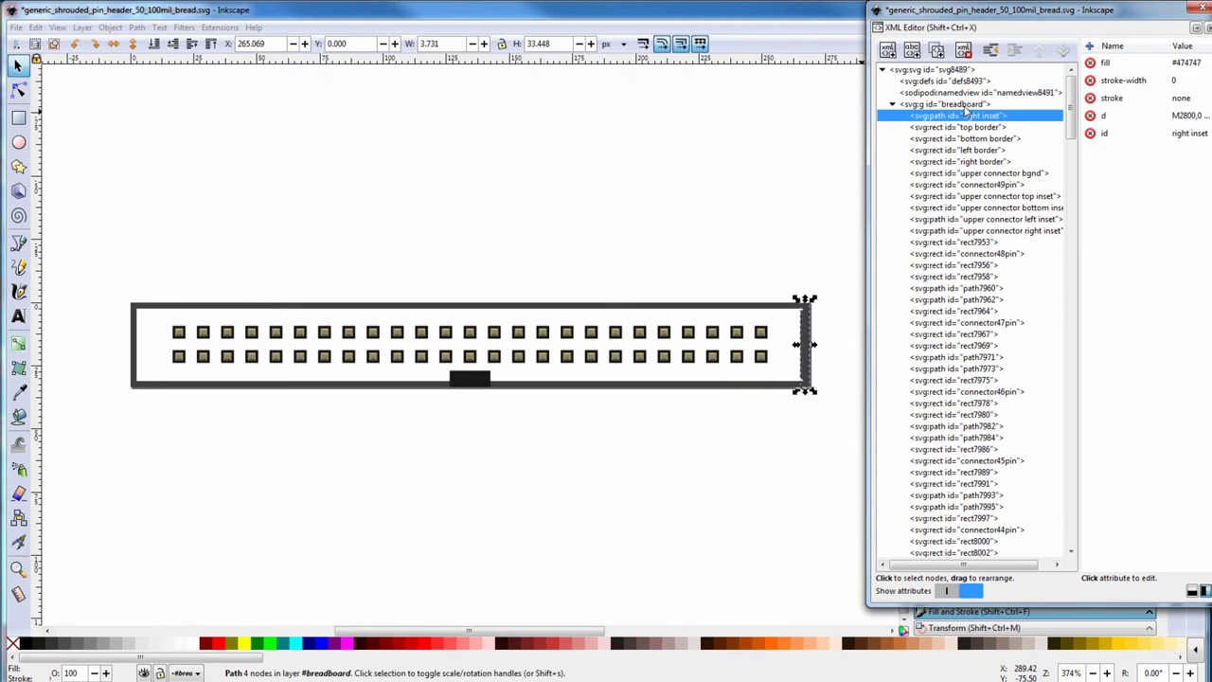
pyautogui.click(963, 51)
# Step: Delete the top, bottom, left and right border nodes
pyautogui.click(962, 117)
pyautogui.click(963, 51)
pyautogui.click(965, 115)
pyautogui.click(963, 51)
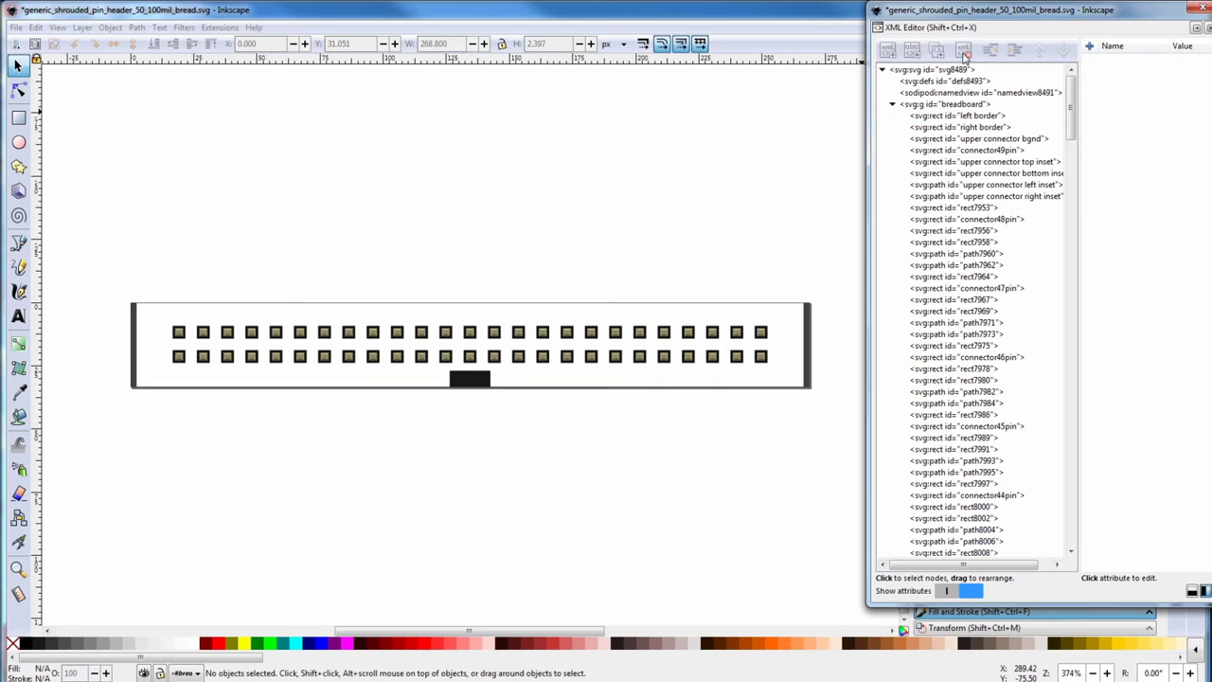
pyautogui.click(965, 115)
pyautogui.click(963, 51)
pyautogui.click(964, 115)
pyautogui.click(963, 51)
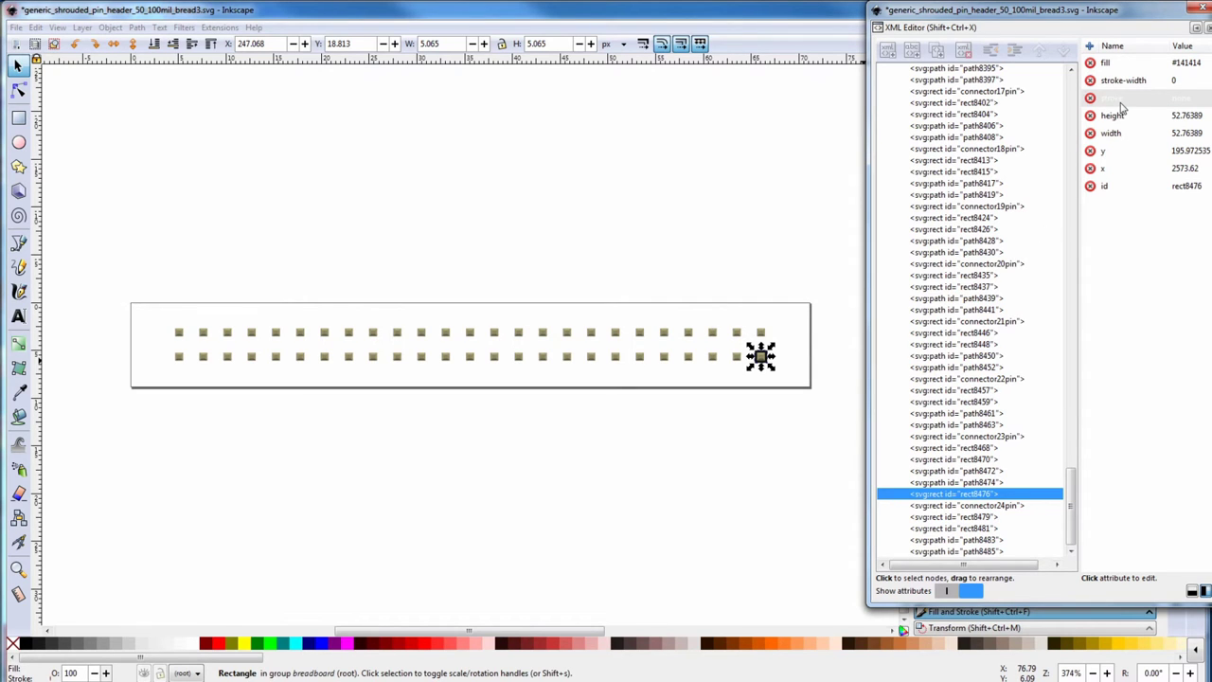
# Step: Change rect8476's fill from #141414 to none, then select the parent breadboard group
pyautogui.click(1184, 62)
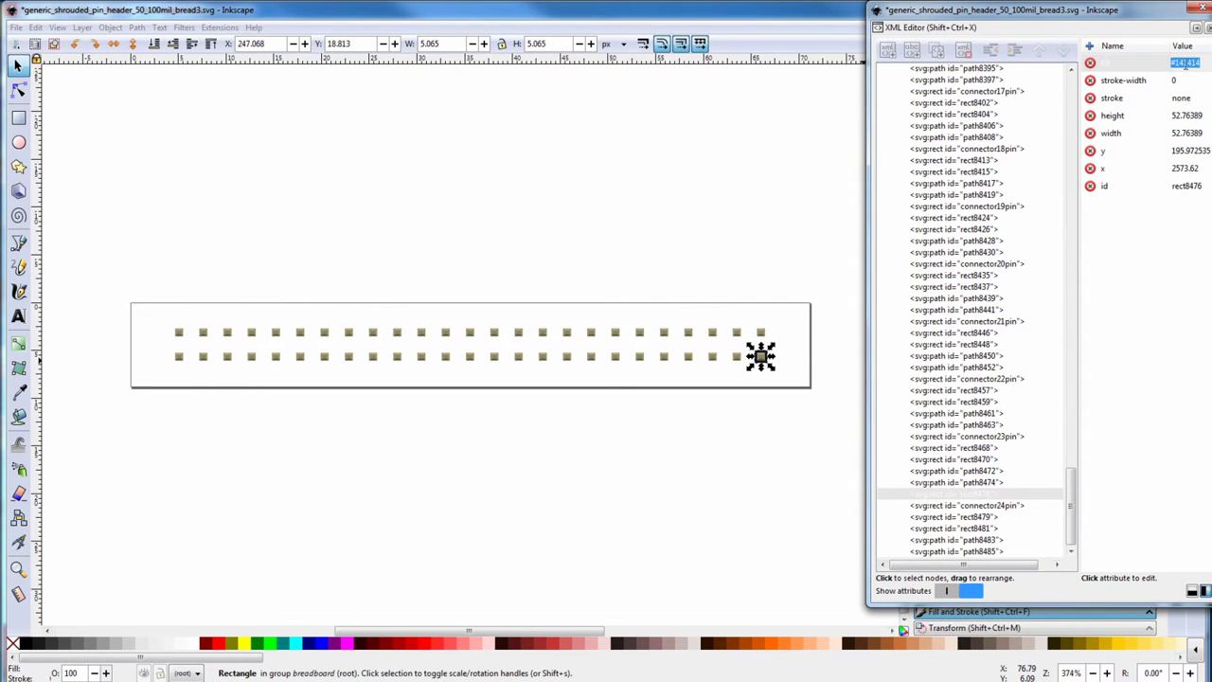
pyautogui.write('none')
pyautogui.press('Return')
pyautogui.click(981, 495)
pyautogui.press('BackSpace')
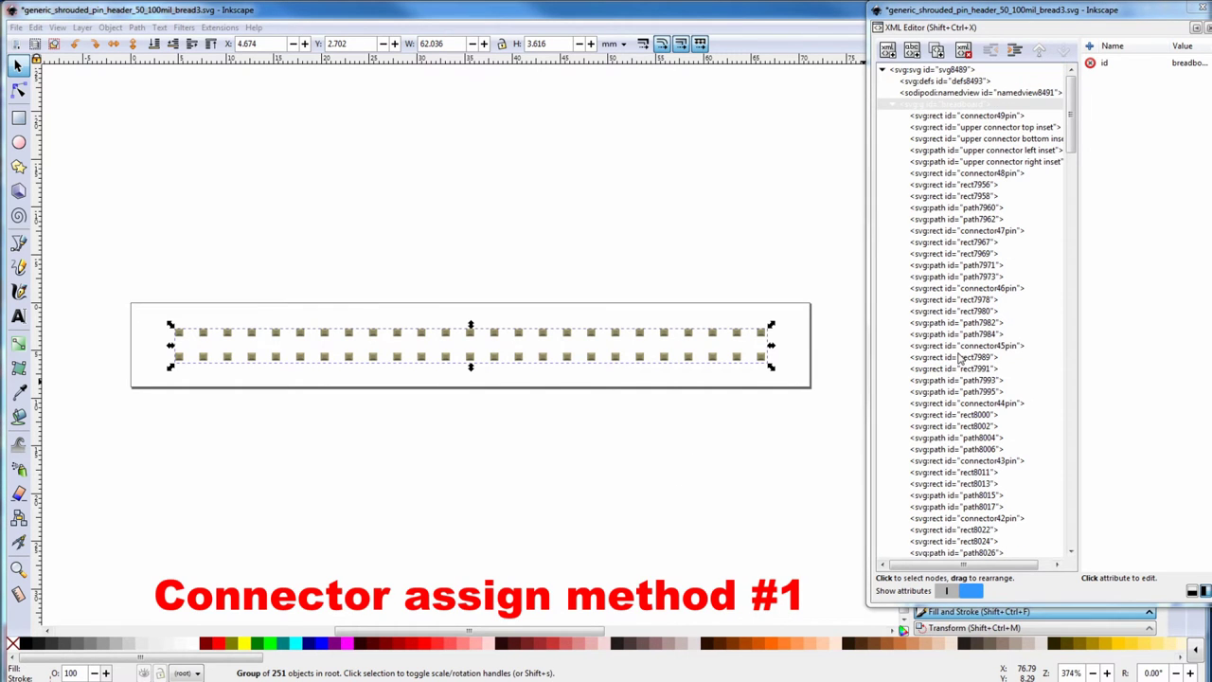
# Step: Check the pin nodes, then lower connector45pin below path7993 and path7995 in the XML Editor
pyautogui.click(965, 347)
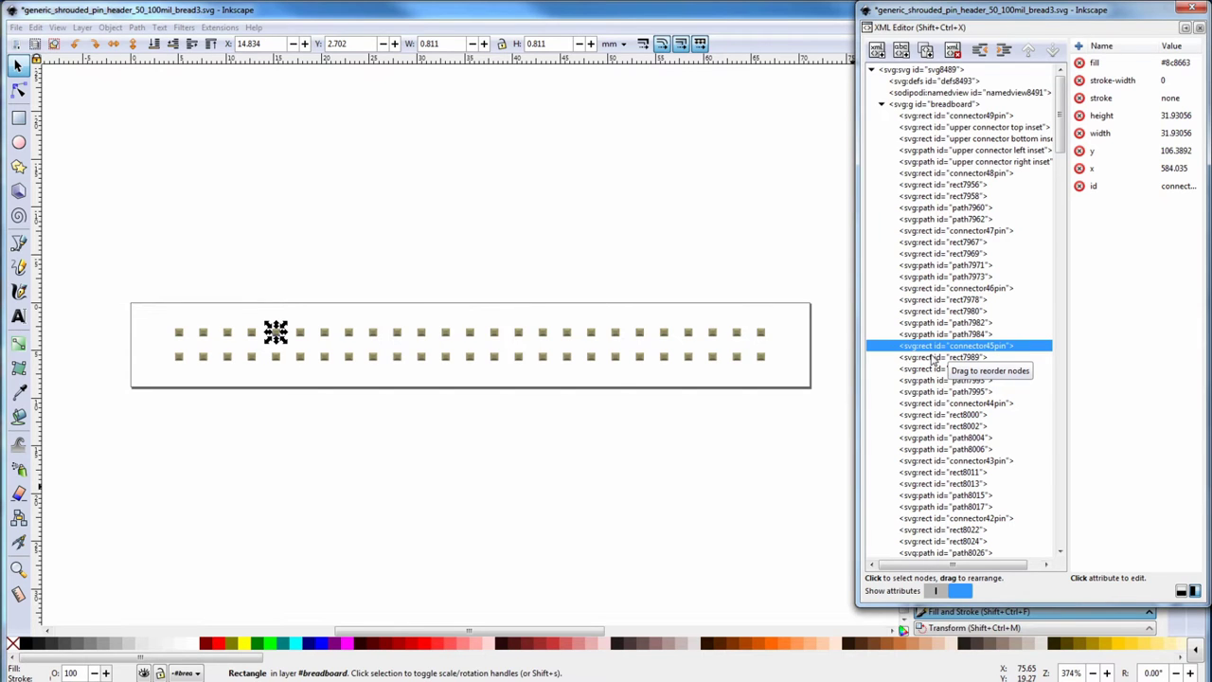
pyautogui.click(935, 358)
pyautogui.click(935, 370)
pyautogui.click(933, 381)
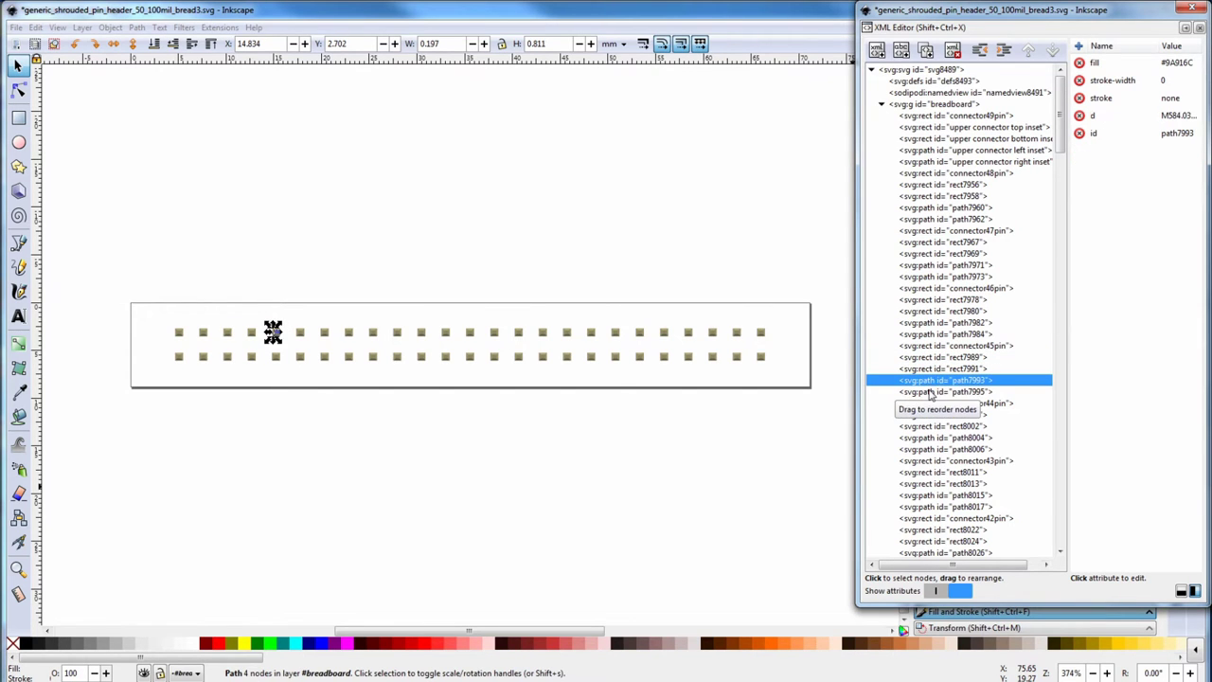
pyautogui.click(931, 392)
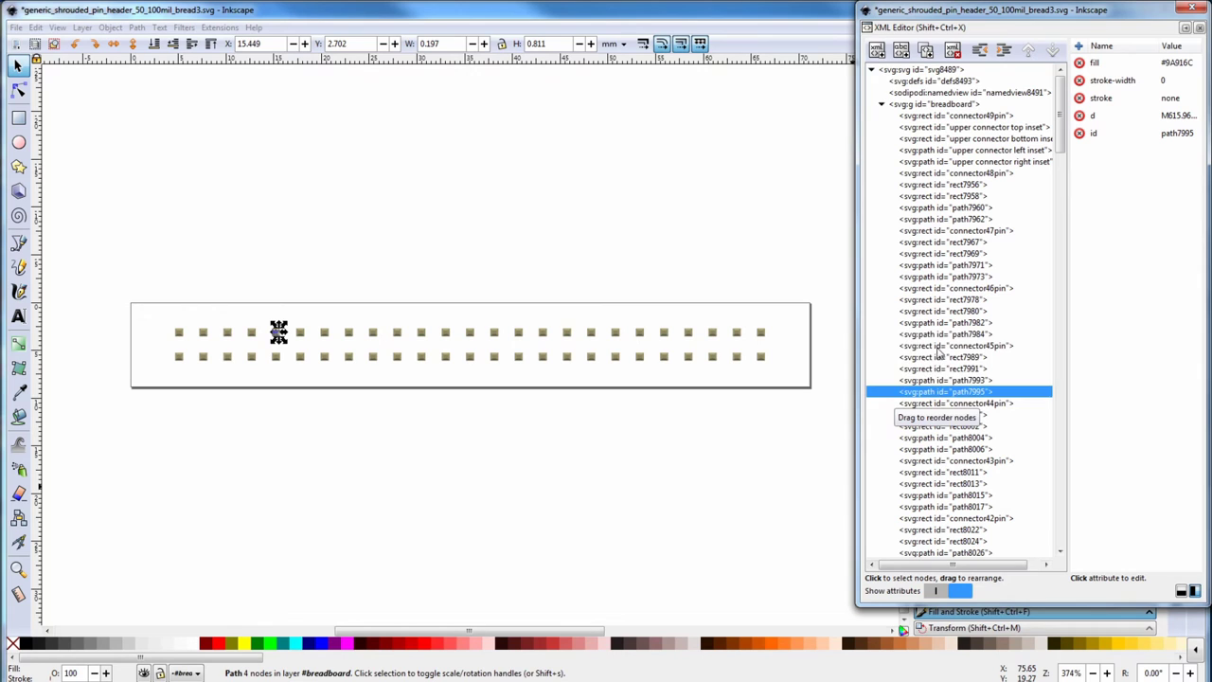
pyautogui.click(937, 347)
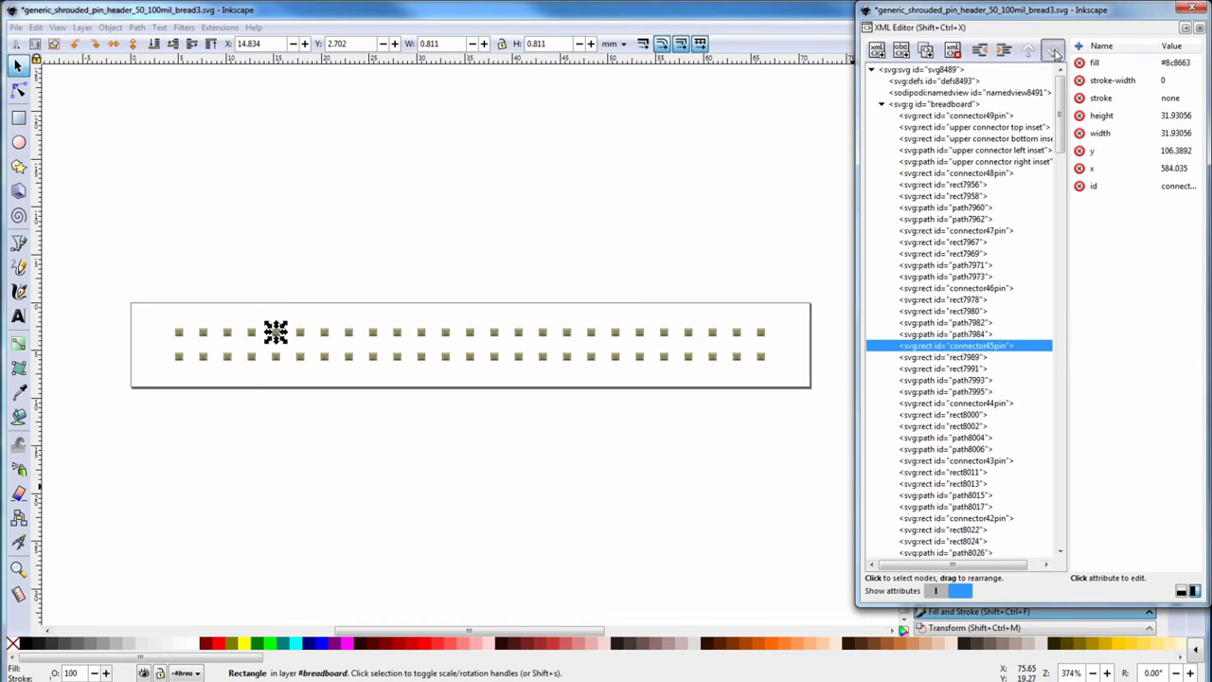
pyautogui.click(1053, 50)
pyautogui.click(1053, 50)
pyautogui.click(1053, 50)
pyautogui.click(1053, 51)
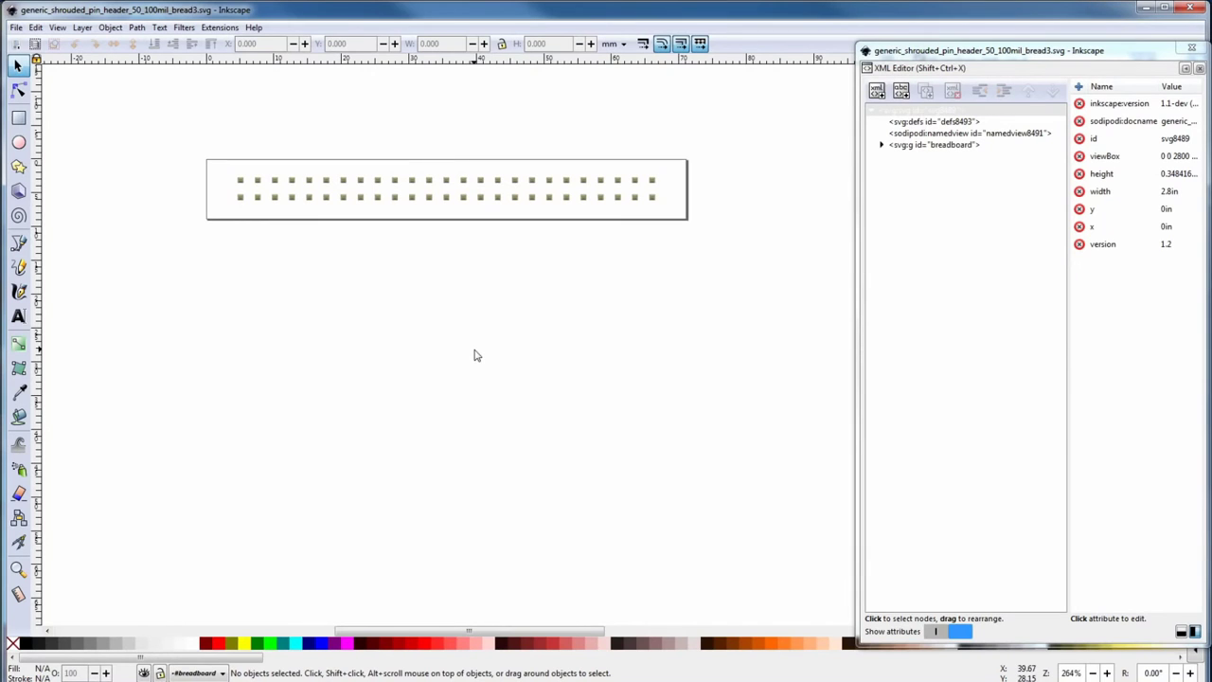
# Step: Switch units to inches, select all pins and position them at X 0, Y 0
pyautogui.click(623, 51)
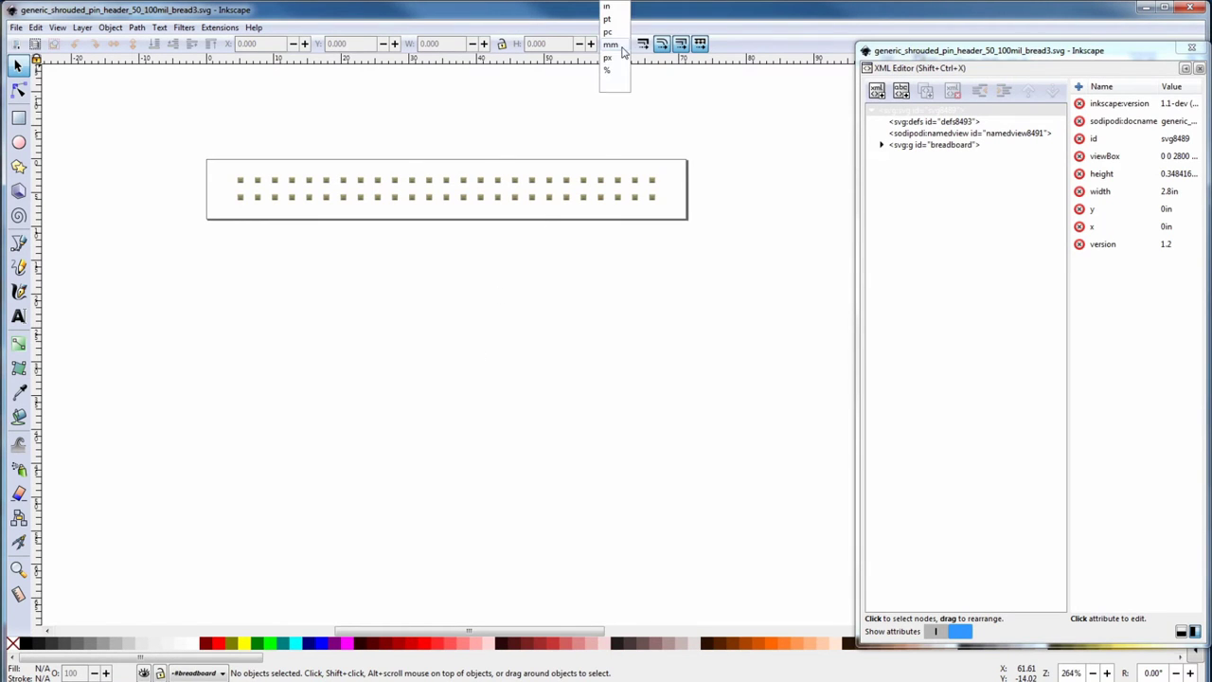
pyautogui.click(610, 14)
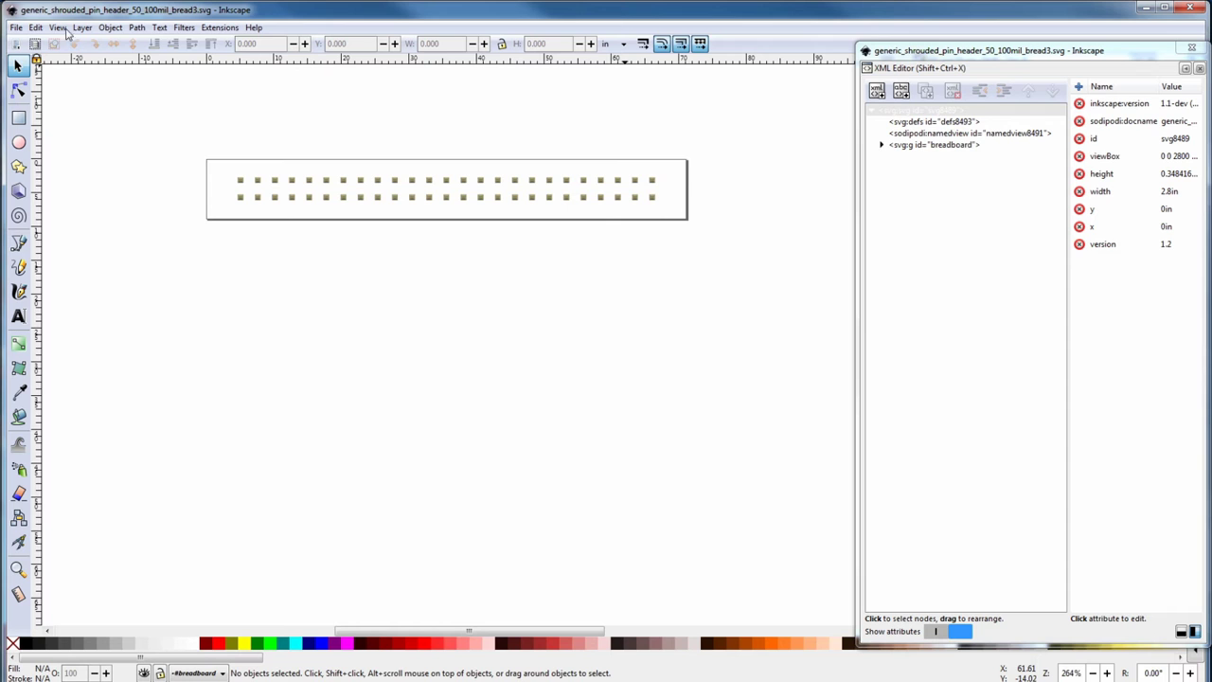
pyautogui.click(36, 27)
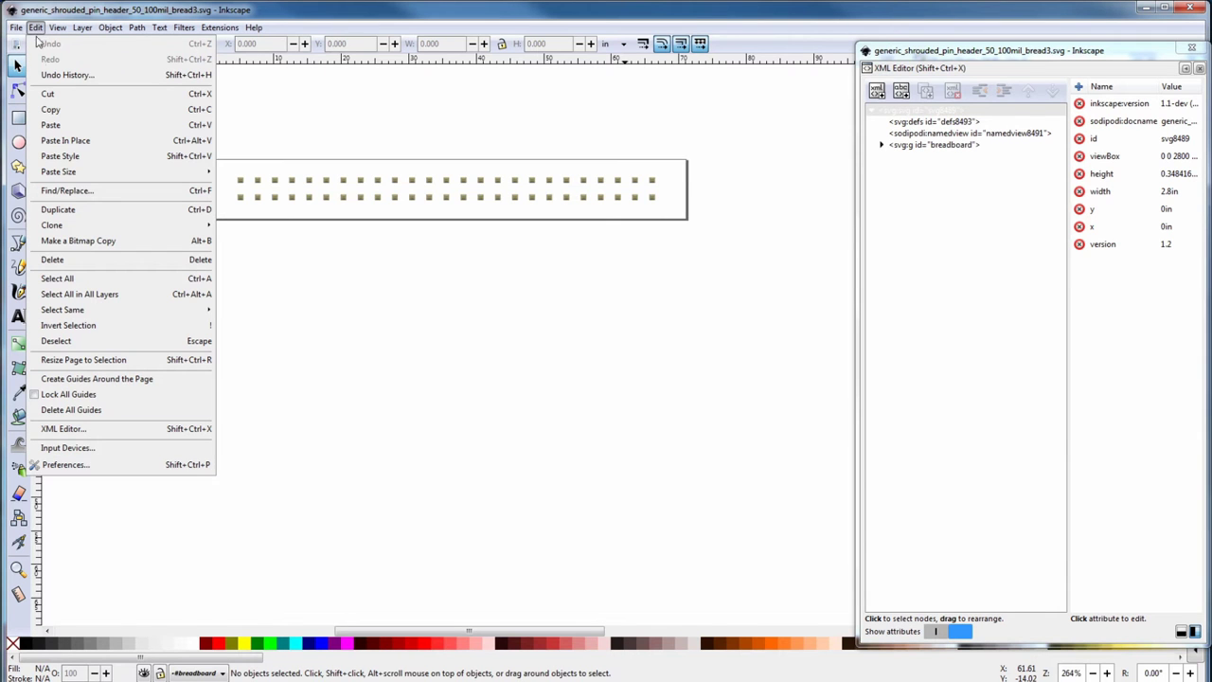
pyautogui.click(55, 279)
pyautogui.doubleClick(259, 44)
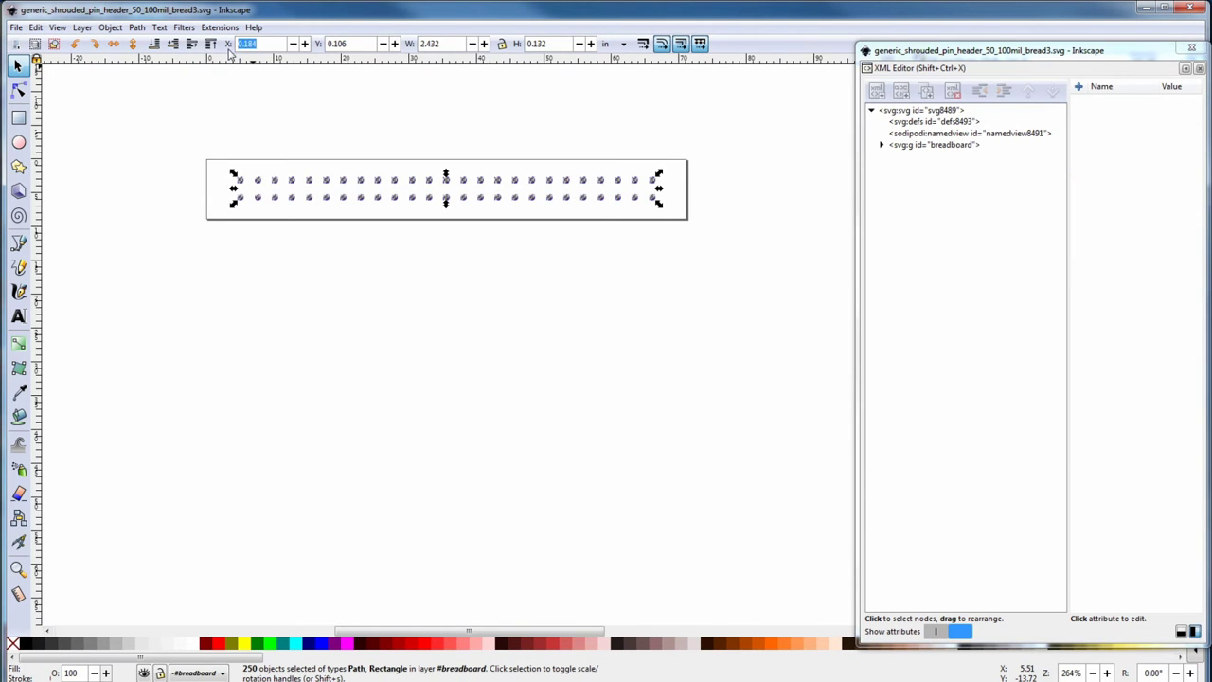
pyautogui.write('0')
pyautogui.press('Tab')
pyautogui.write('0')
pyautogui.press('Return')
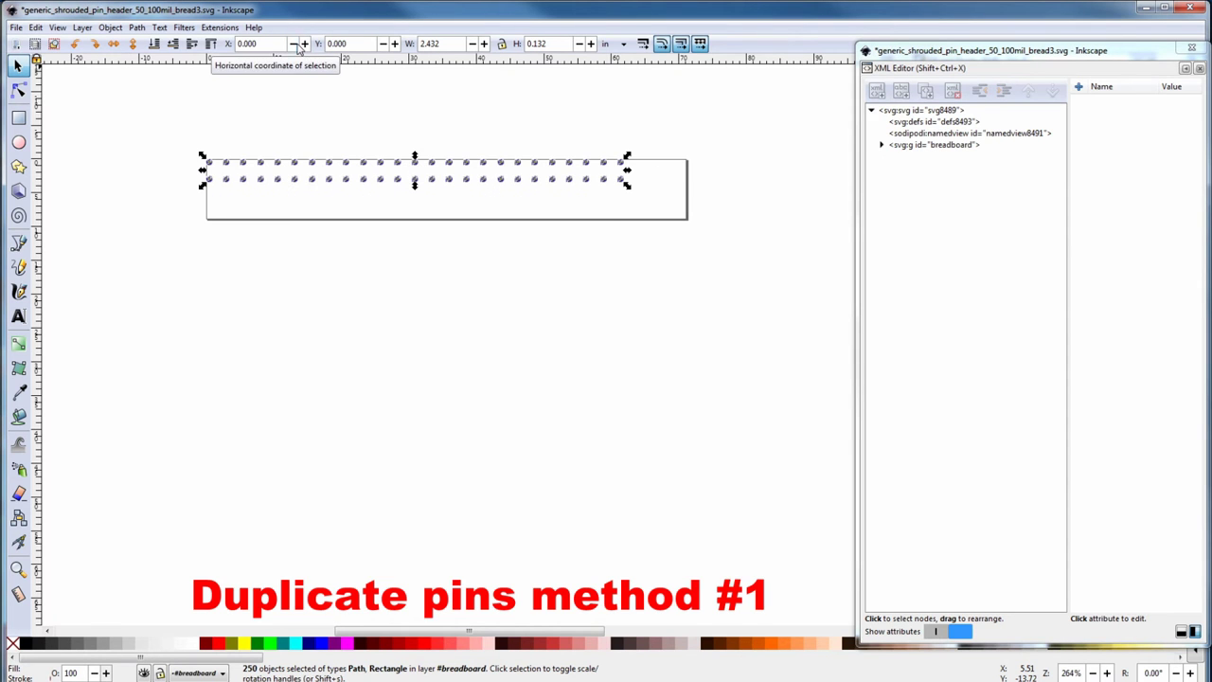
# Step: Duplicate the pins and move the copy to Y 2, then deselect
pyautogui.click(37, 29)
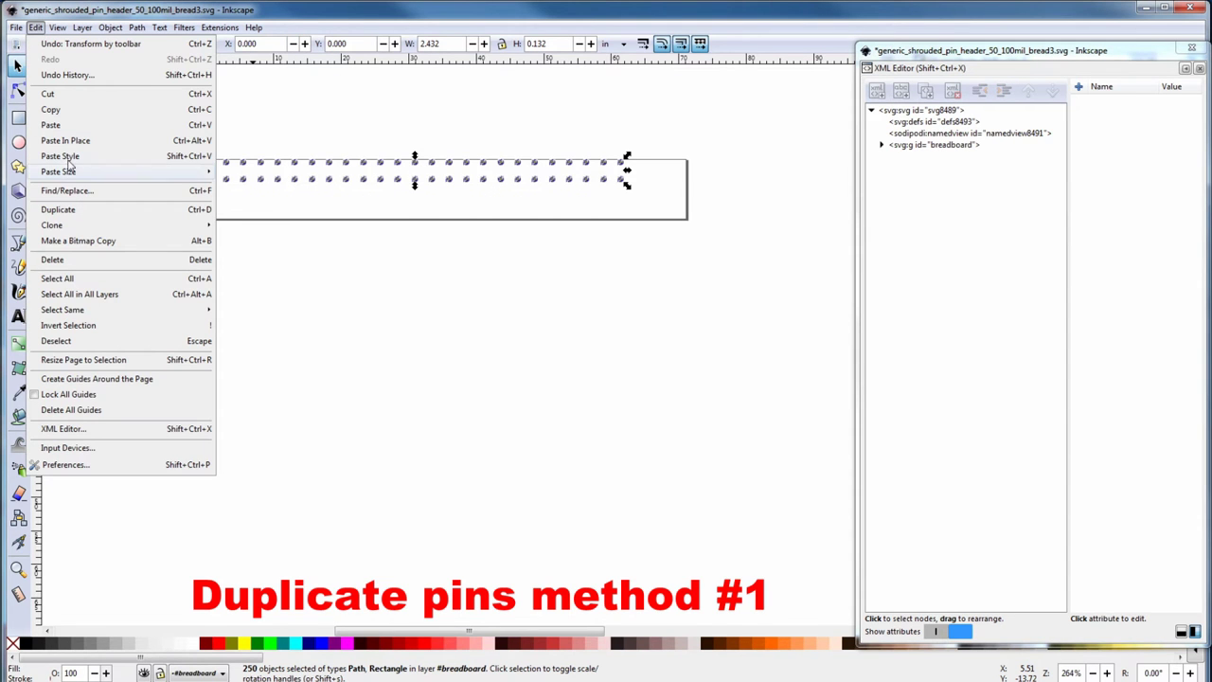
pyautogui.click(67, 212)
pyautogui.doubleClick(352, 45)
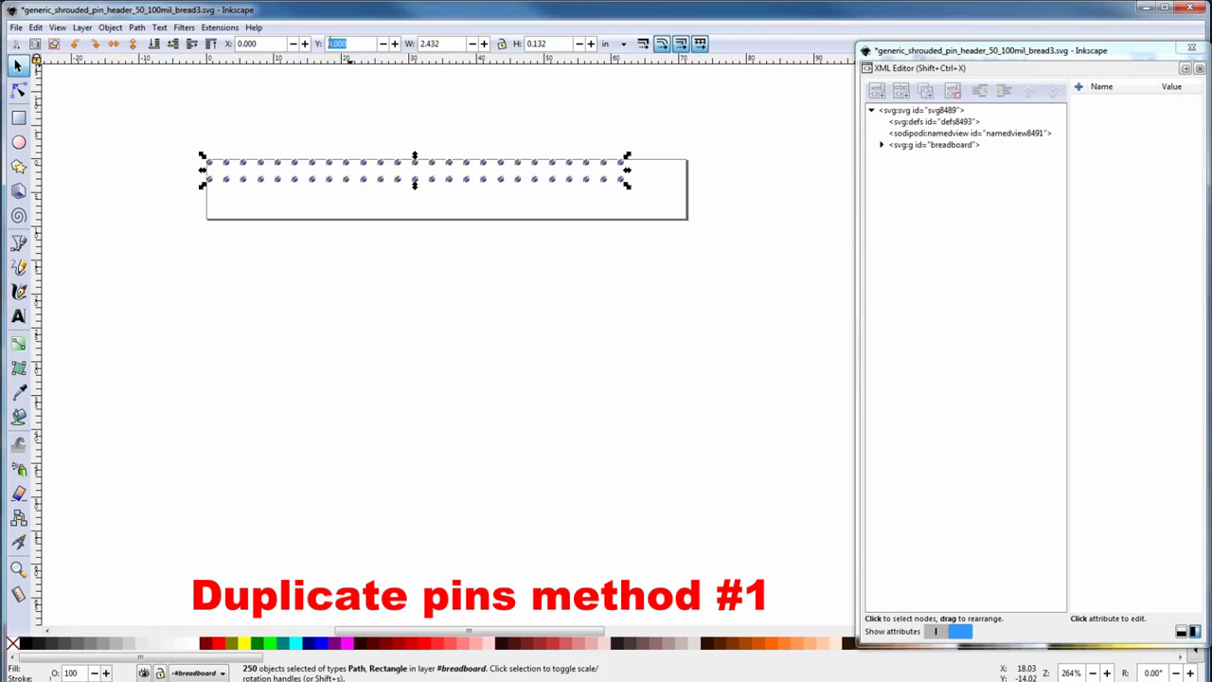
pyautogui.write('2')
pyautogui.press('Return')
pyautogui.press('Escape')
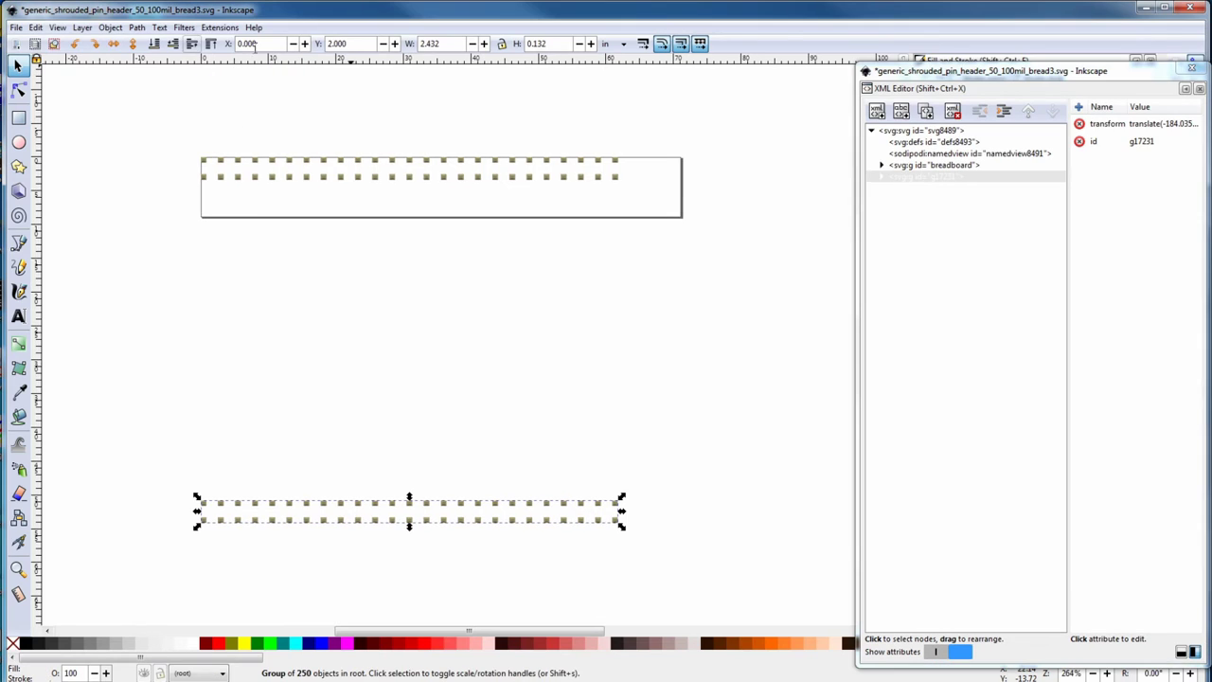
# Step: Select both pin sets and group them together
pyautogui.click(35, 26)
pyautogui.click(80, 269)
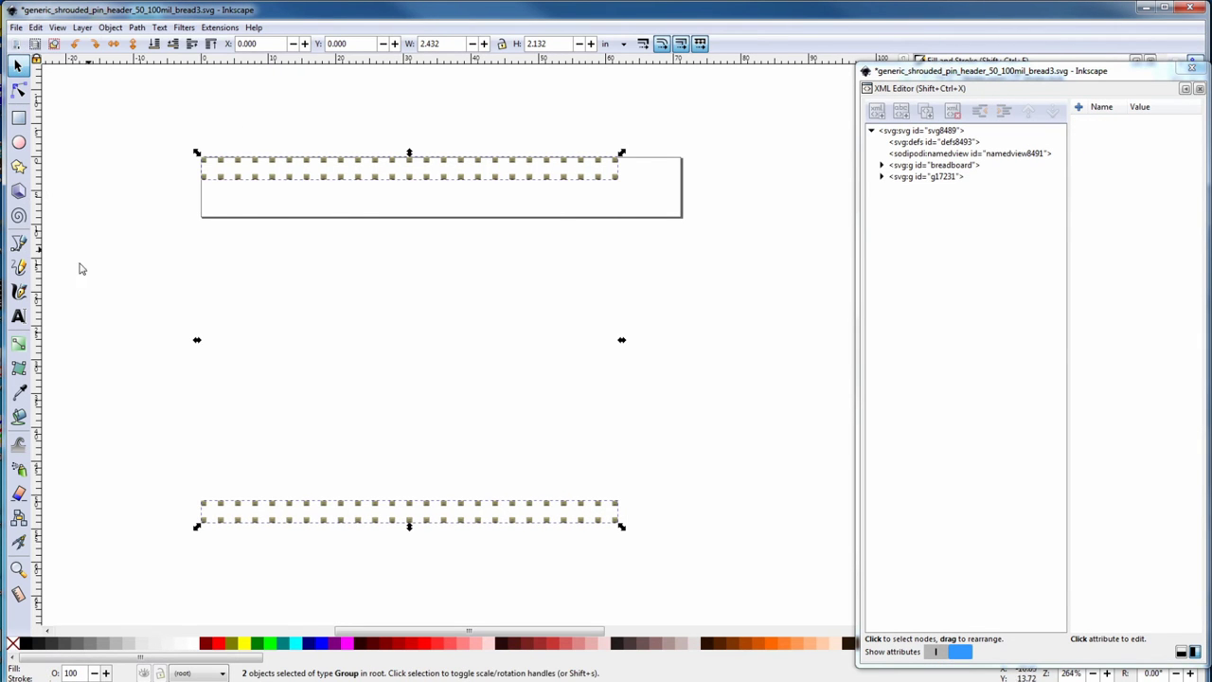
pyautogui.click(109, 27)
pyautogui.click(132, 150)
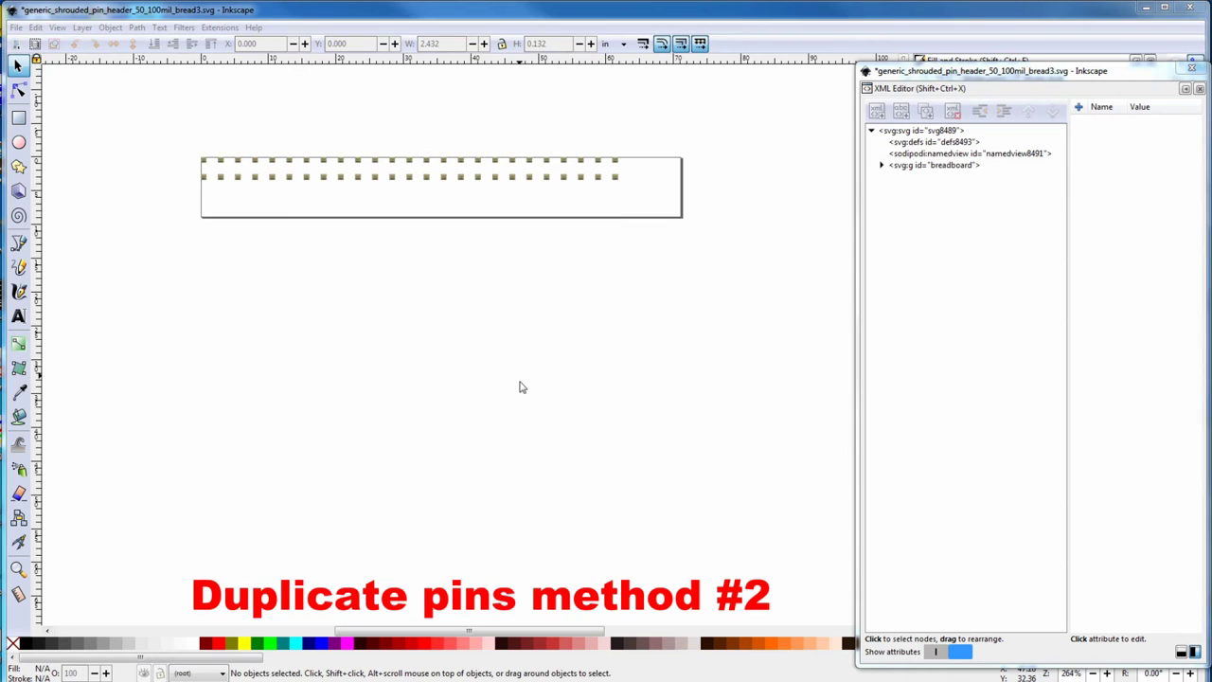
# Step: Duplicate the breadboard group, move the copy to Y 2, and list its children in the XML Editor
pyautogui.click(931, 167)
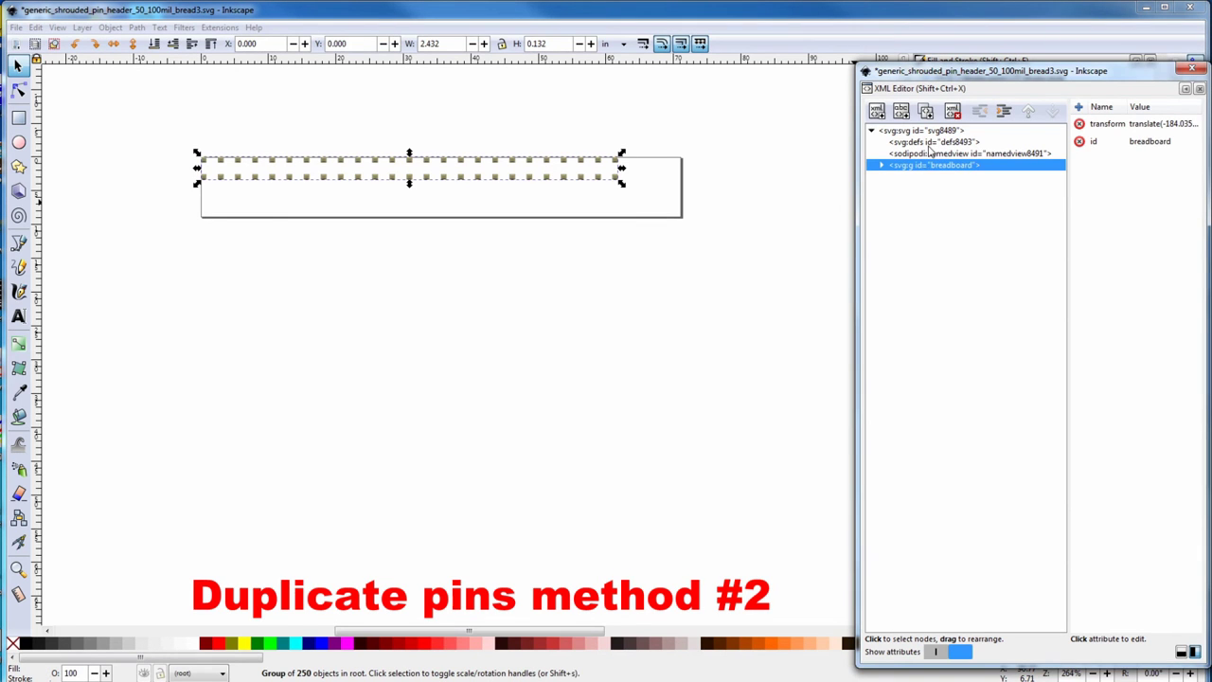
pyautogui.click(926, 111)
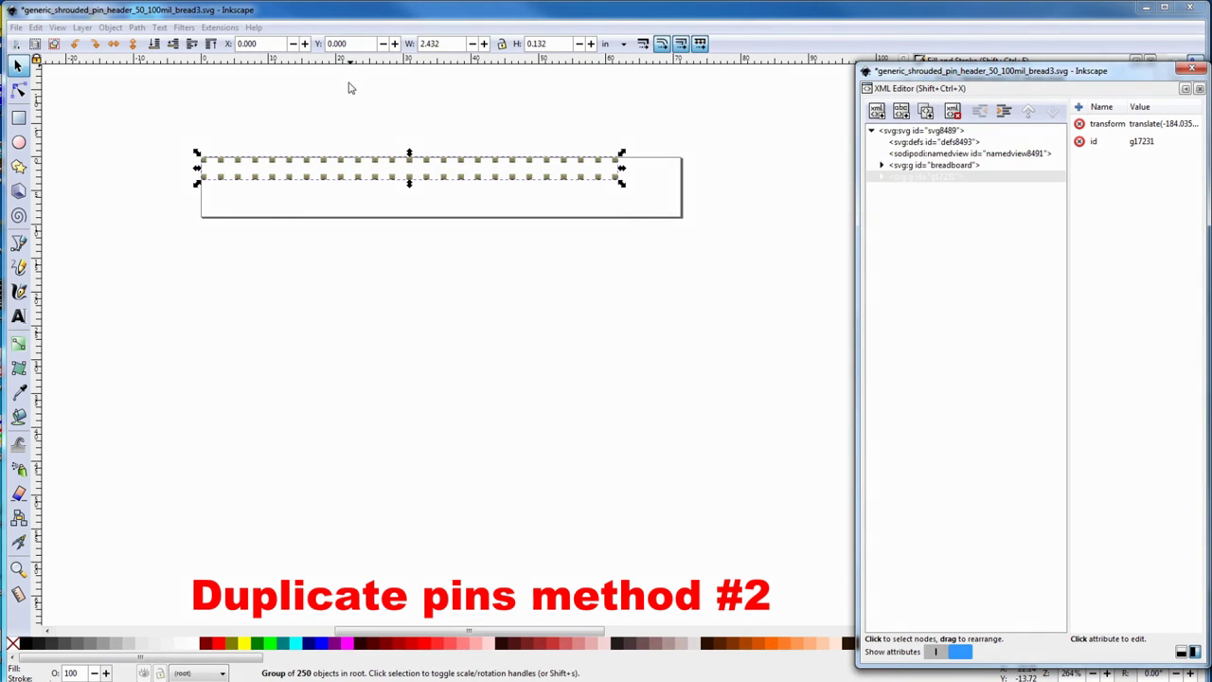
pyautogui.tripleClick(352, 43)
pyautogui.write('2')
pyautogui.press('Return')
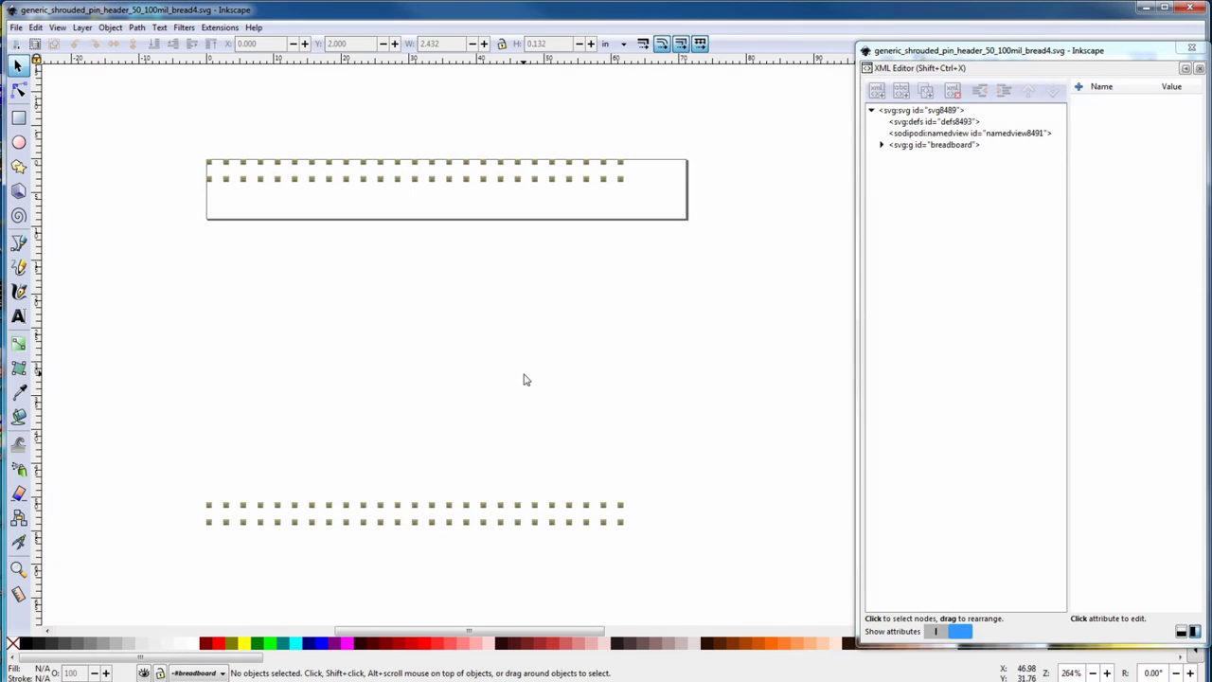
pyautogui.click(881, 145)
pyautogui.moveTo(1061, 133); pyautogui.dragTo(1063, 355)
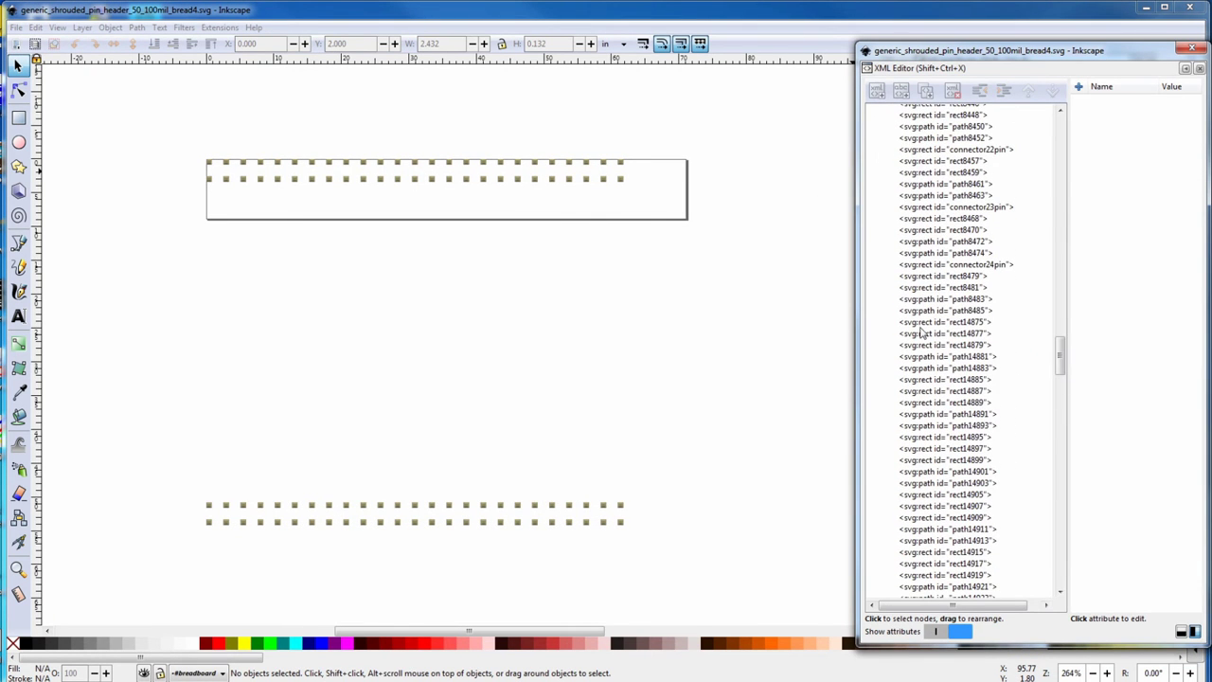
# Step: Copy the id text connector24pin from its pin node
pyautogui.click(985, 266)
pyautogui.click(1174, 230)
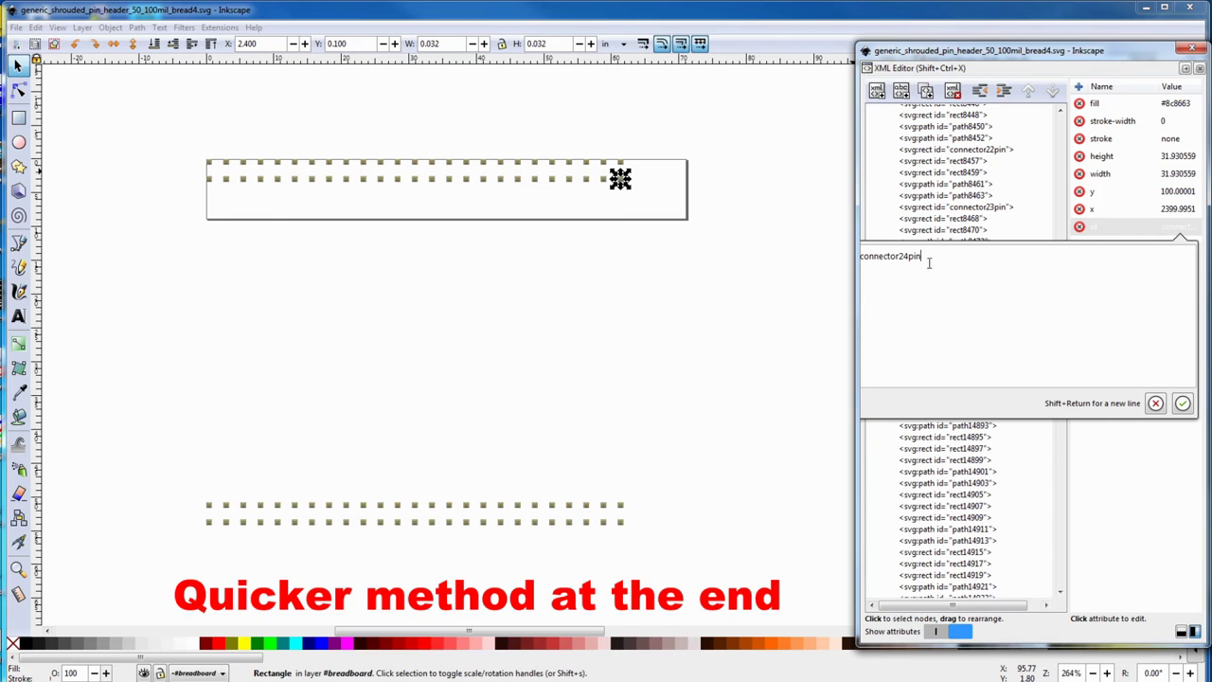
pyautogui.moveTo(929, 263); pyautogui.dragTo(842, 256)
pyautogui.rightClick(872, 257)
pyautogui.click(887, 276)
pyautogui.click(1105, 456)
# Step: Paste the id into rect14875 and change 24 to 75, making it connector75pin
pyautogui.click(953, 323)
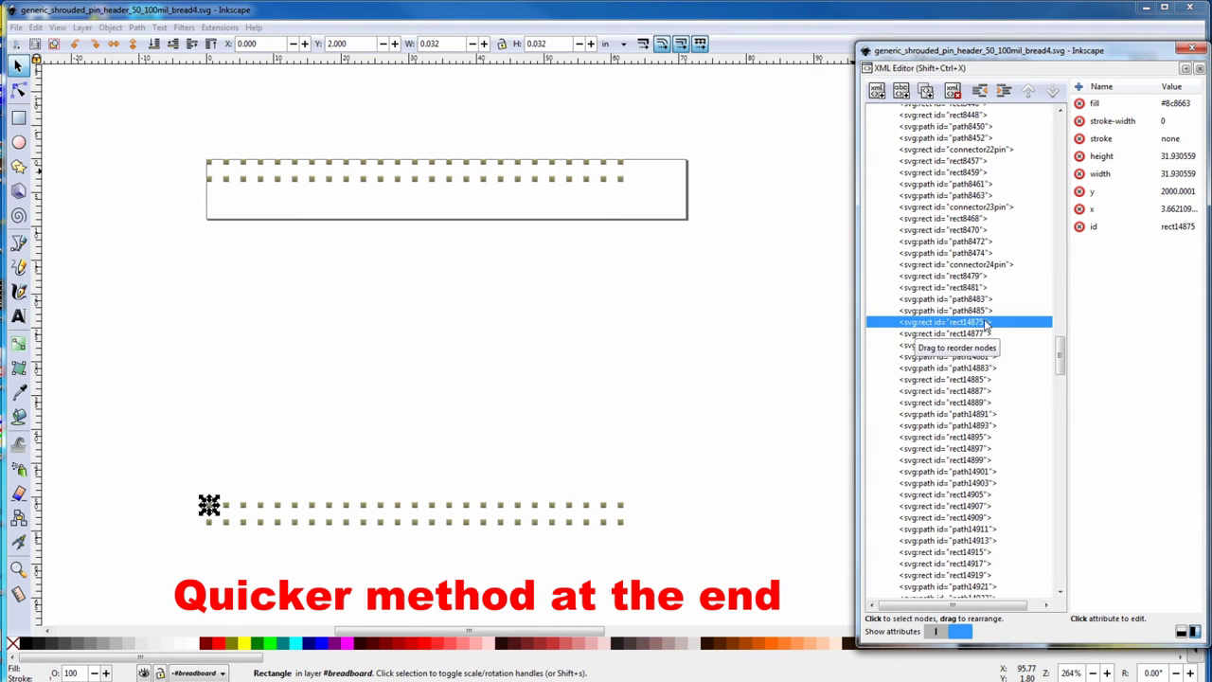
pyautogui.click(1178, 227)
pyautogui.rightClick(1178, 227)
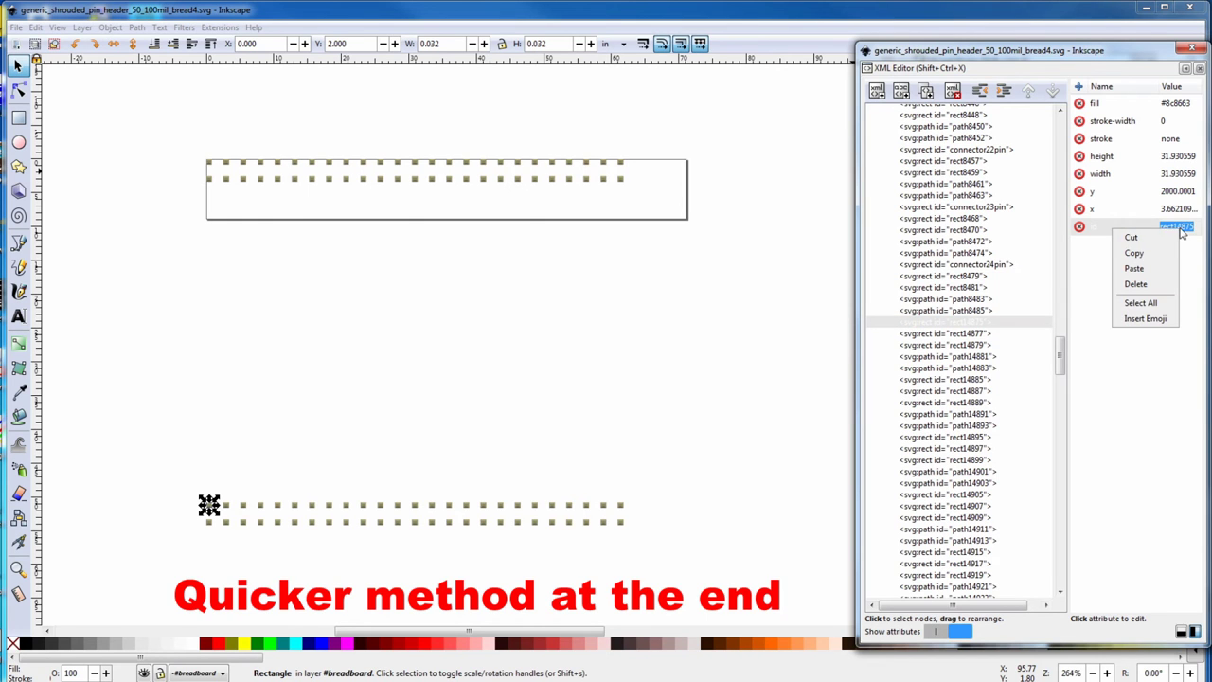
pyautogui.click(1146, 272)
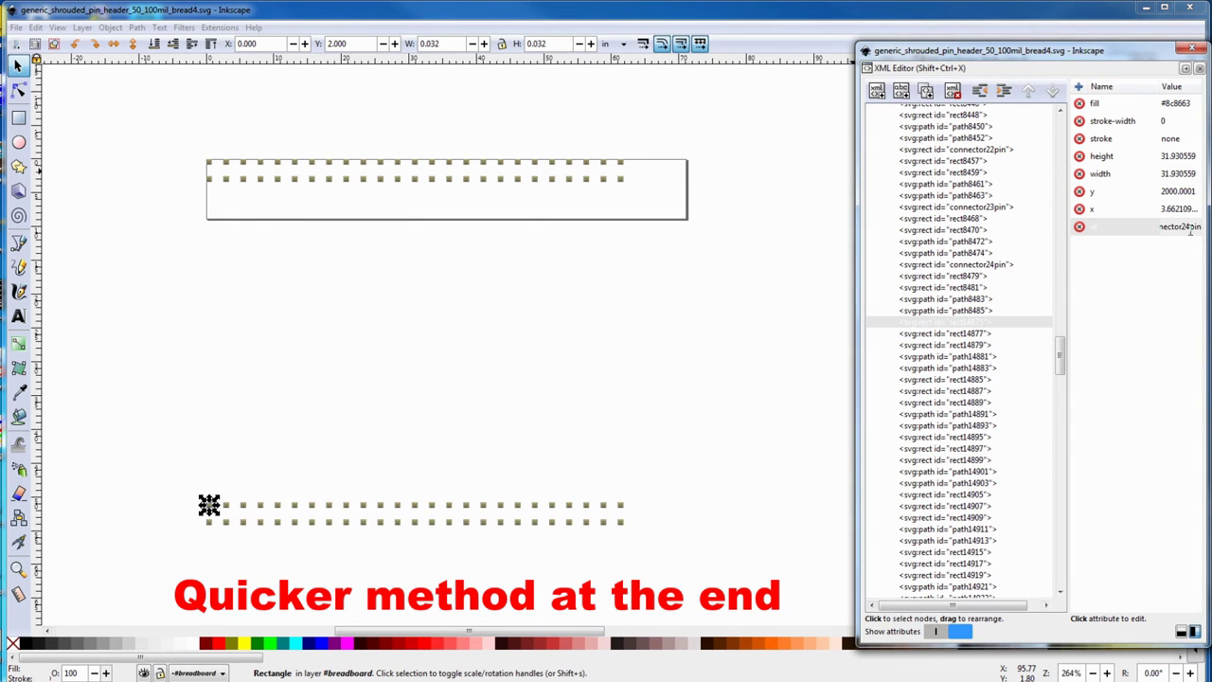
pyautogui.press('Left')
pyautogui.press('Left')
pyautogui.press('Left')
pyautogui.press('BackSpace')
pyautogui.press('BackSpace')
pyautogui.write('75')
pyautogui.press('Return')
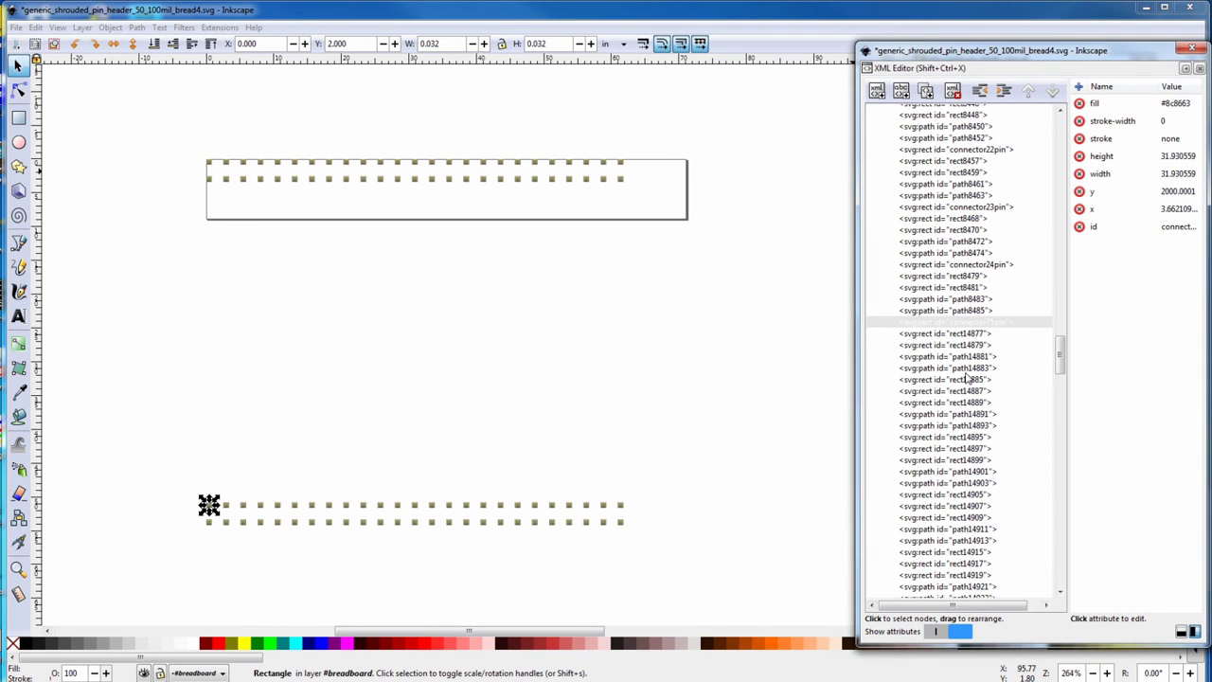
# Step: Select every pin in the drawing with Edit > Select All
pyautogui.click(967, 378)
pyautogui.click(38, 28)
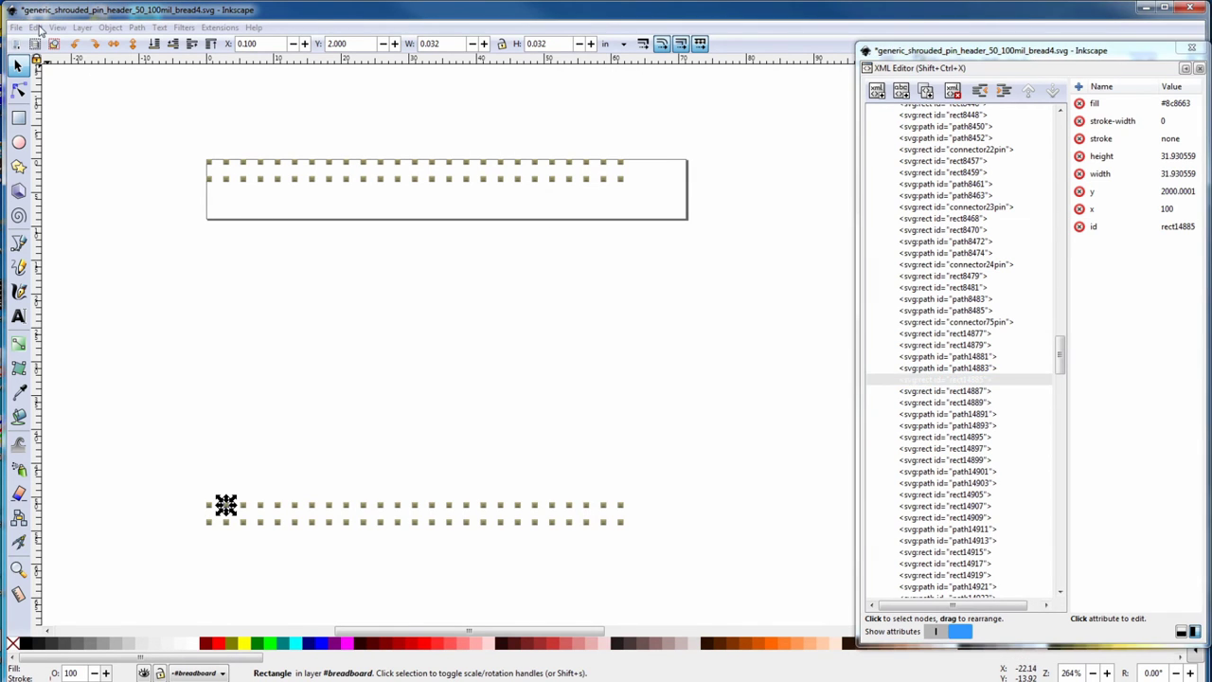
pyautogui.click(38, 28)
pyautogui.click(63, 233)
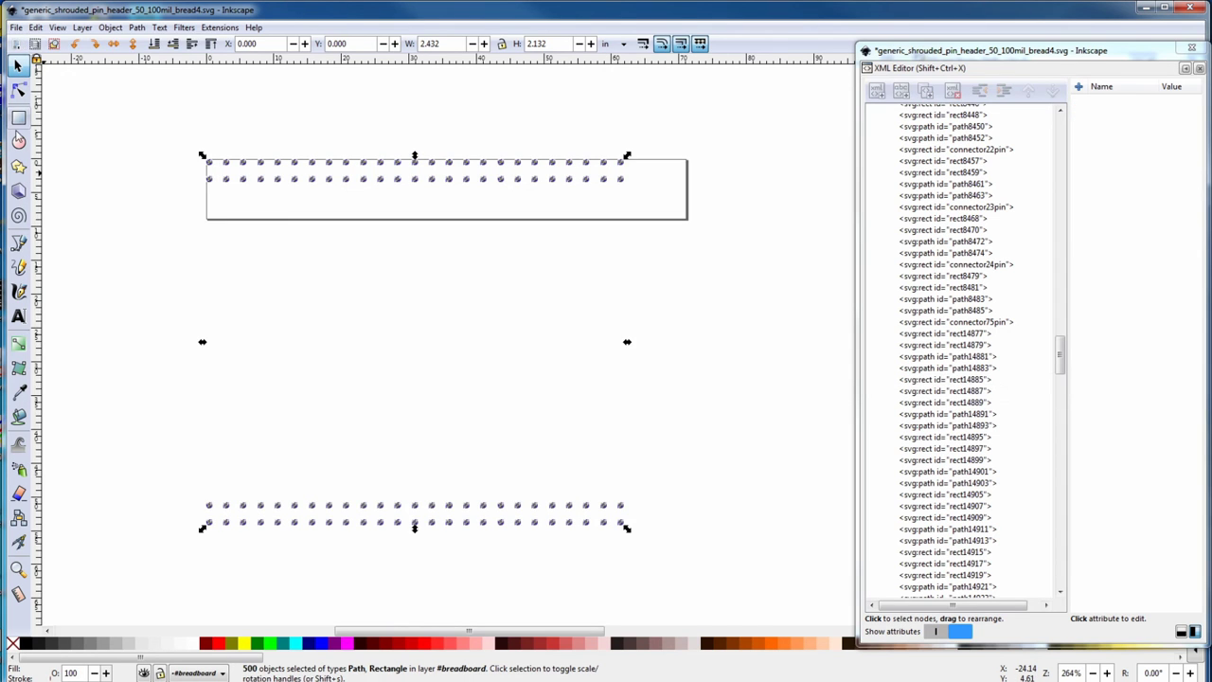
pyautogui.click(35, 27)
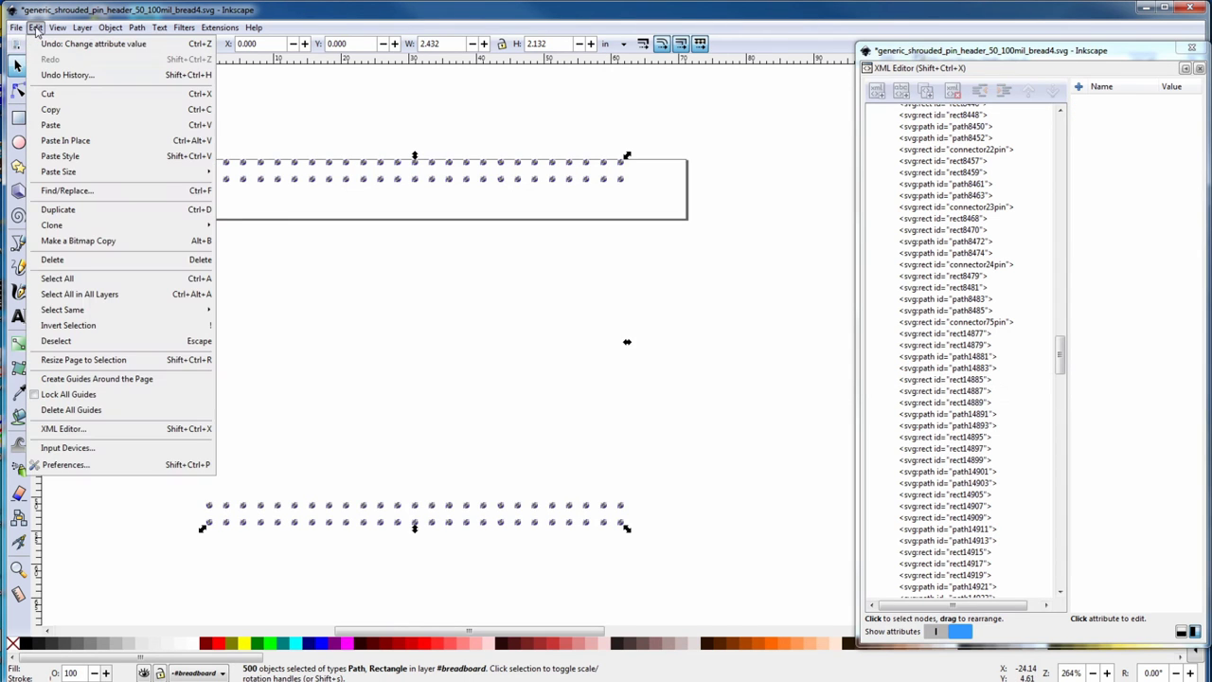
# Step: Copy all pins into drawing-1, drag them onto the green board, and set X to 2.000
pyautogui.click(50, 110)
pyautogui.hotkey('alt', 'Tab')
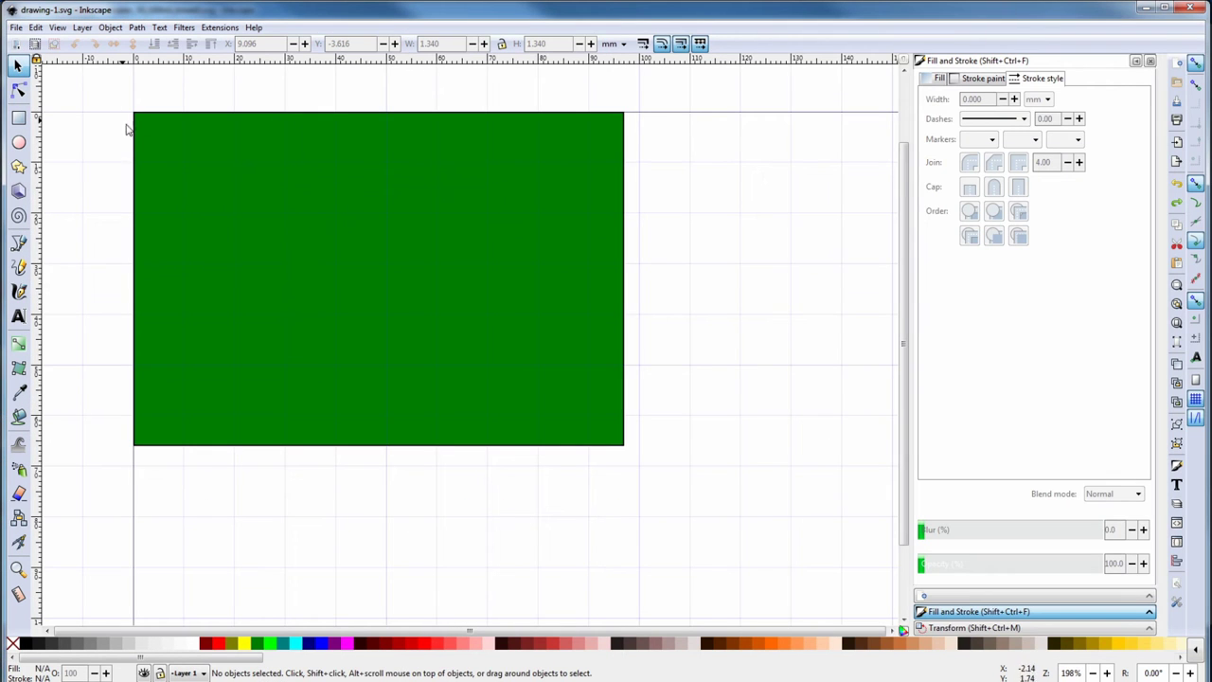
pyautogui.click(40, 29)
pyautogui.click(50, 123)
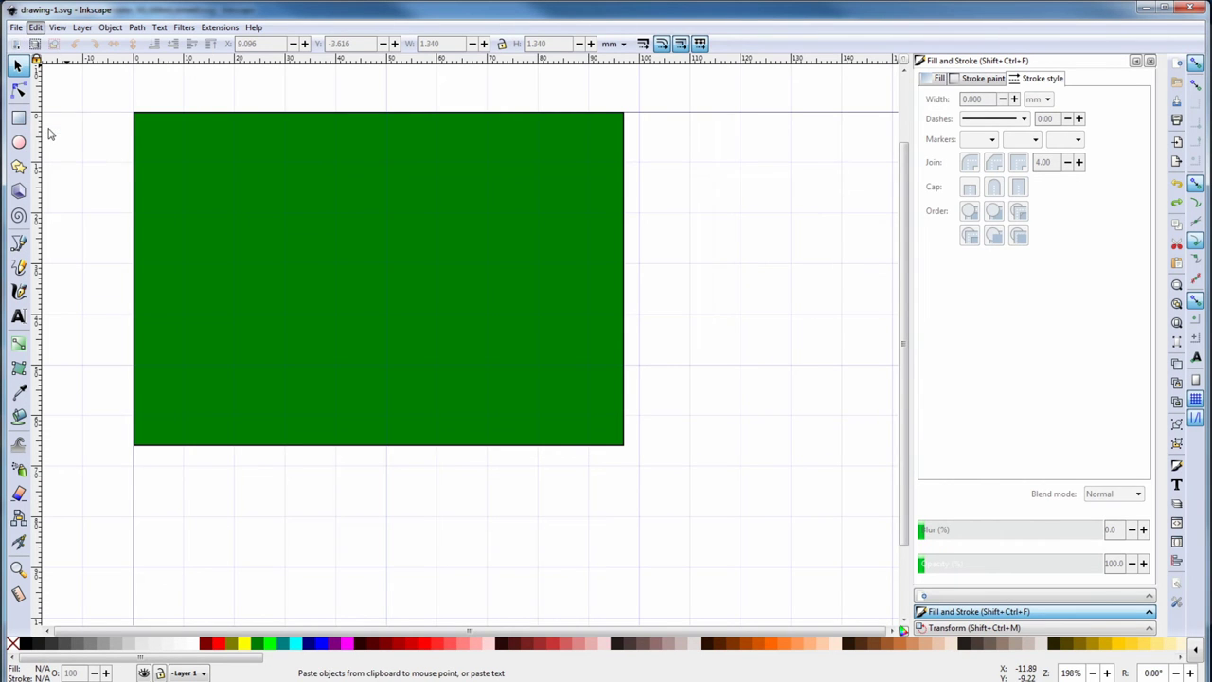
pyautogui.moveTo(63, 208); pyautogui.dragTo(377, 409)
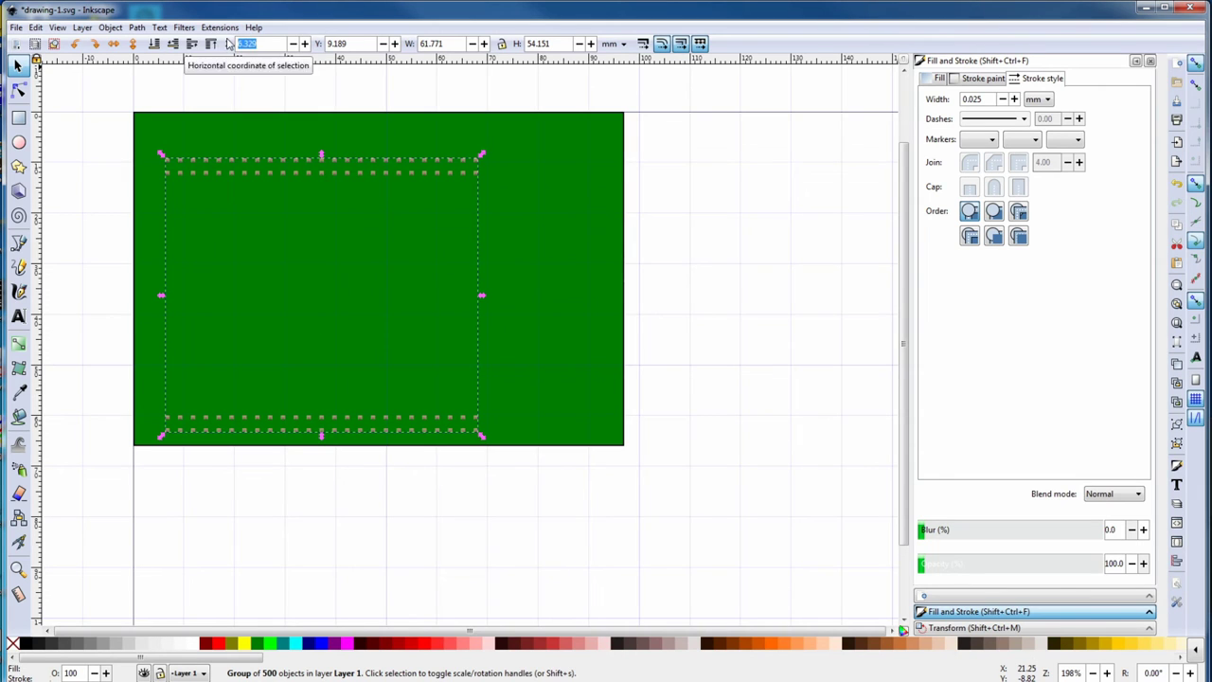
pyautogui.write('2')
pyautogui.press('Return')
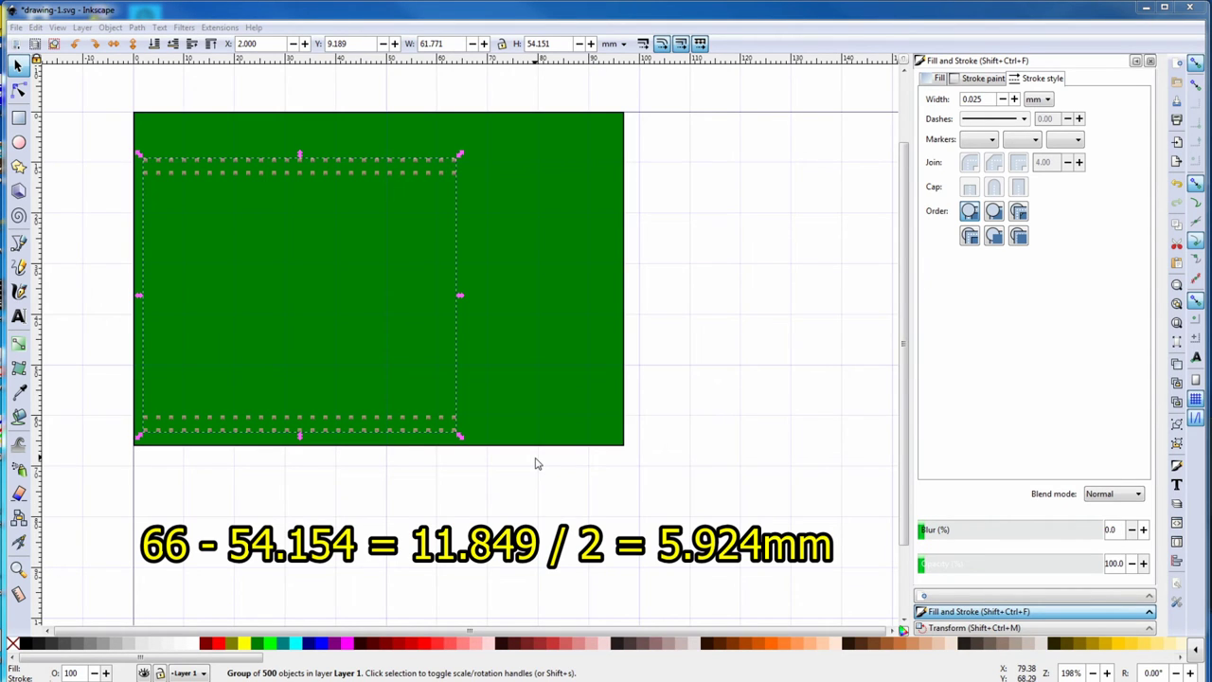
pyautogui.tripleClick(345, 43)
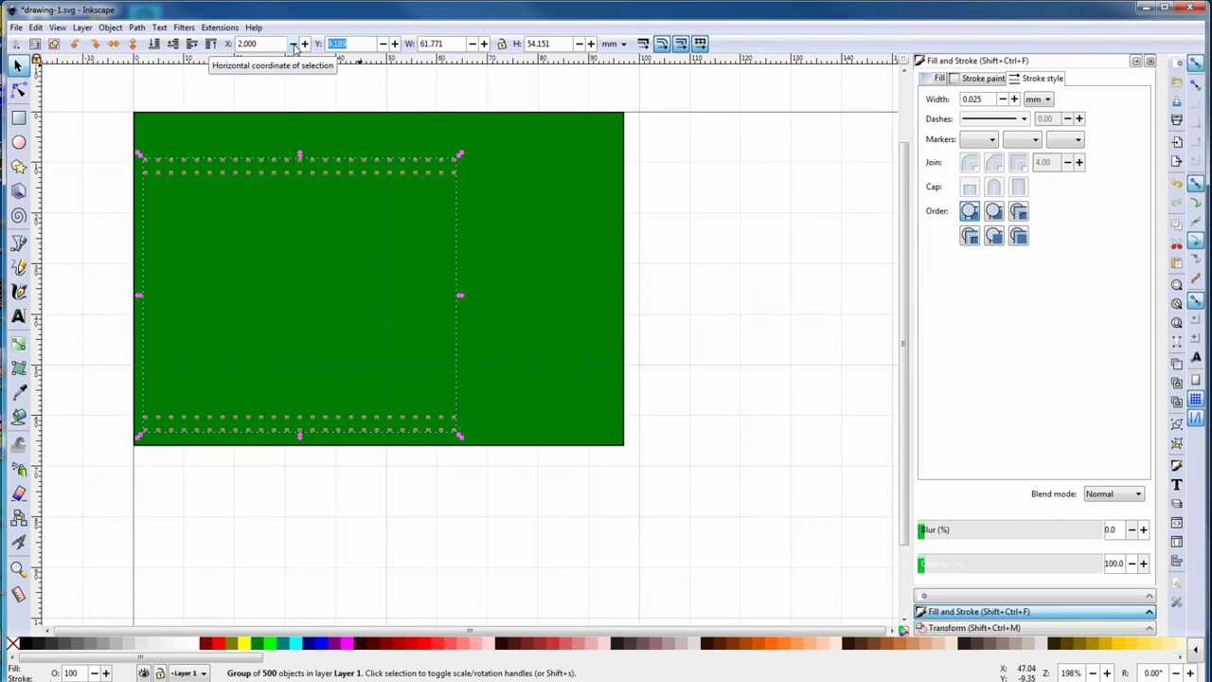
# Step: Set the pins' Y position to 5.924 mm and deselect the mnt pad group
pyautogui.write('5.924')
pyautogui.press('Return')
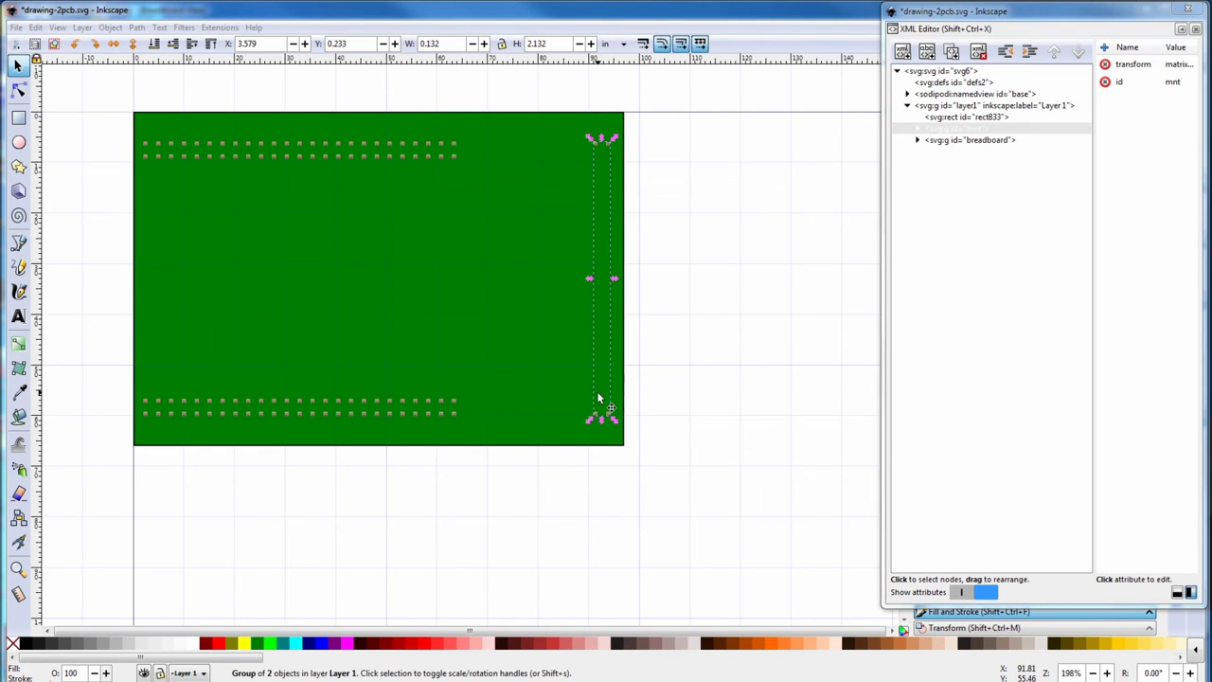
pyautogui.click(683, 283)
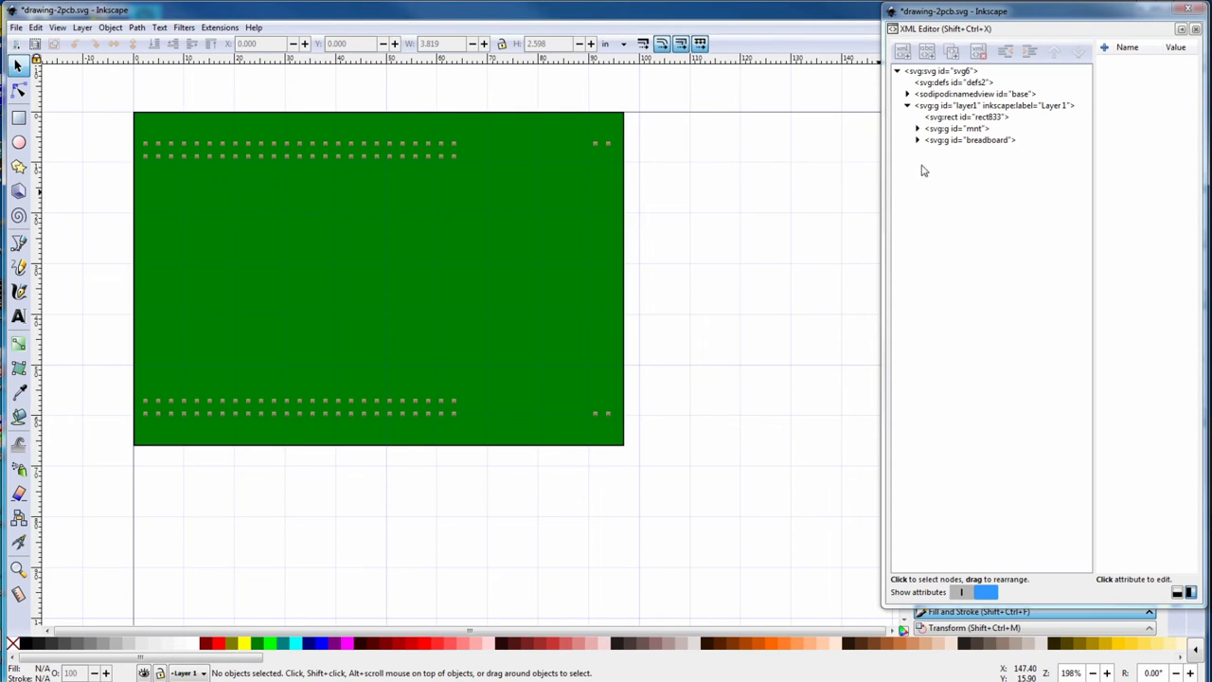
# Step: Rename the pin group's id to pins in the XML Editor
pyautogui.click(983, 144)
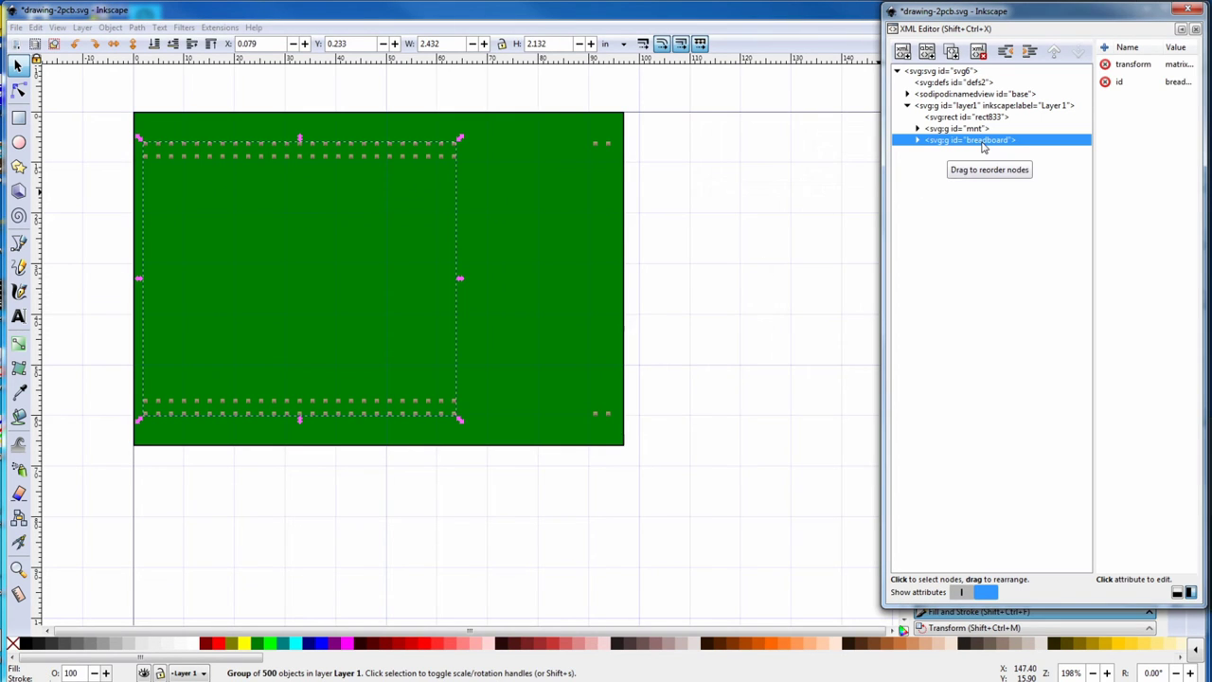
pyautogui.click(1174, 84)
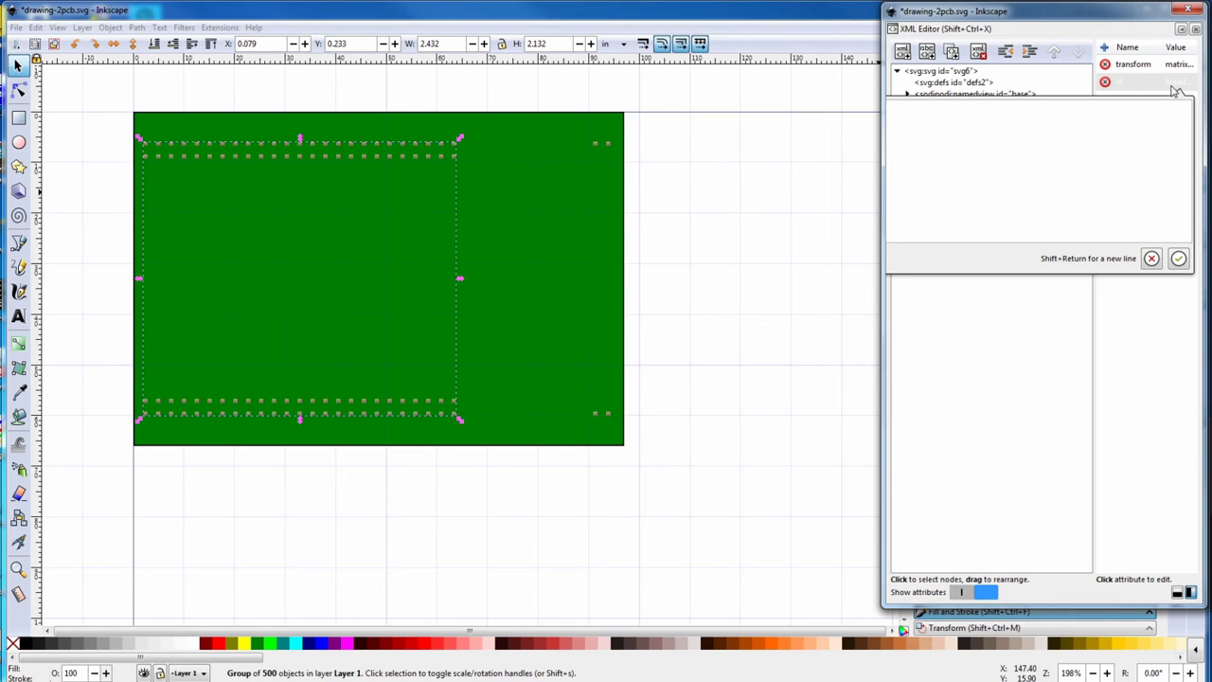
pyautogui.write('pins')
pyautogui.press('Return')
pyautogui.click(982, 143)
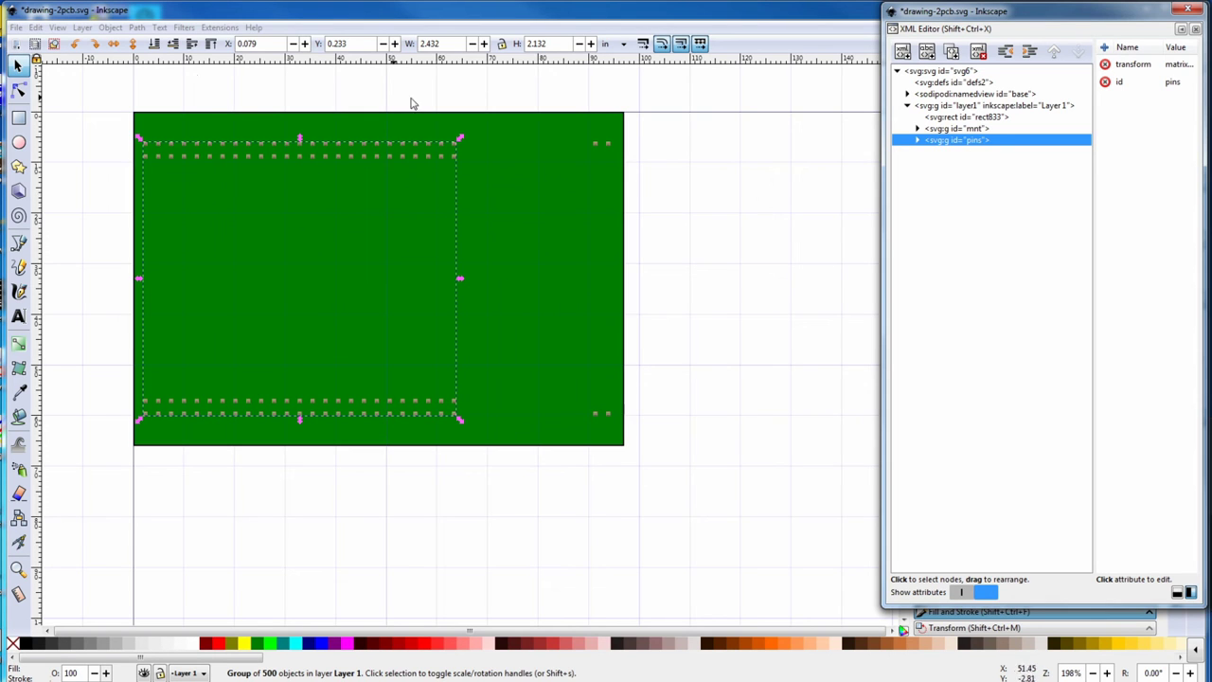
# Step: Group the board, pins and mnt together and give the new group the id breadboard
pyautogui.click(35, 27)
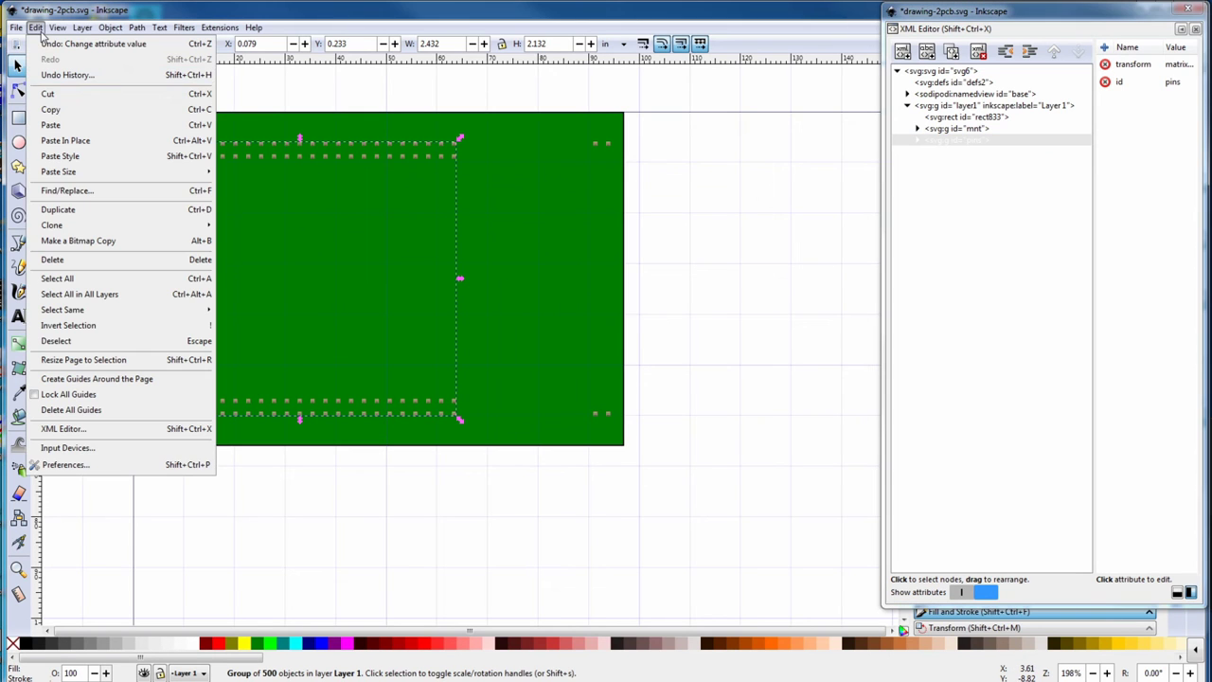
pyautogui.click(57, 278)
pyautogui.click(111, 28)
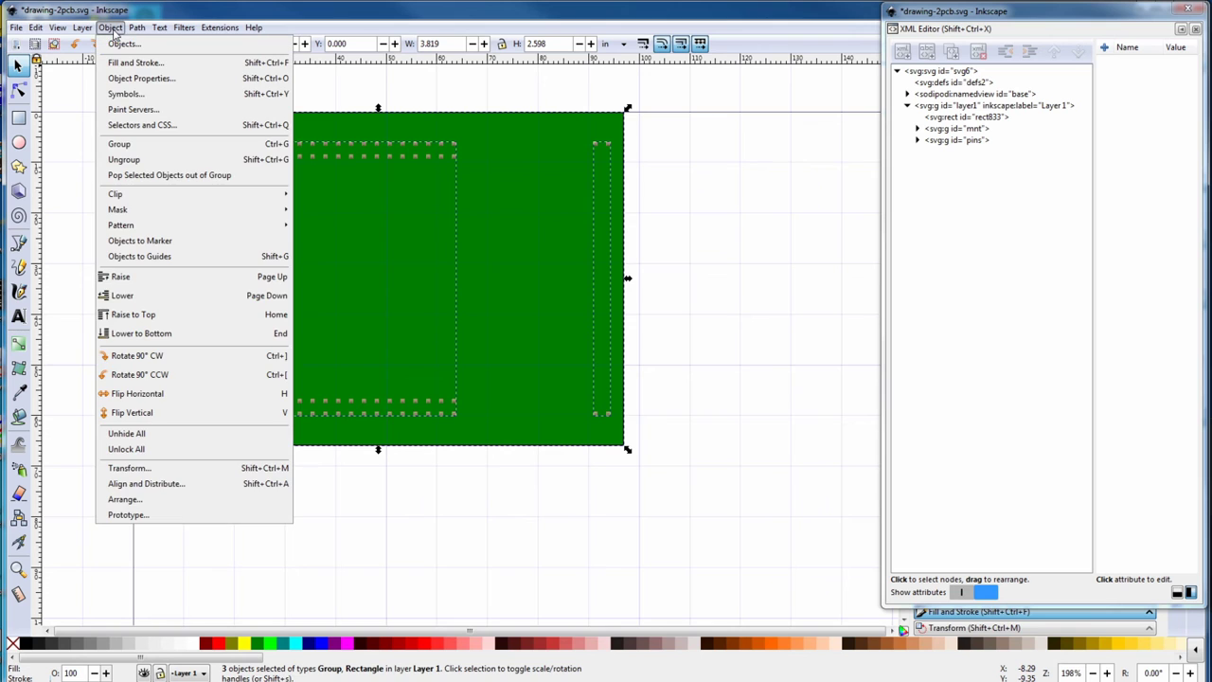
pyautogui.click(122, 146)
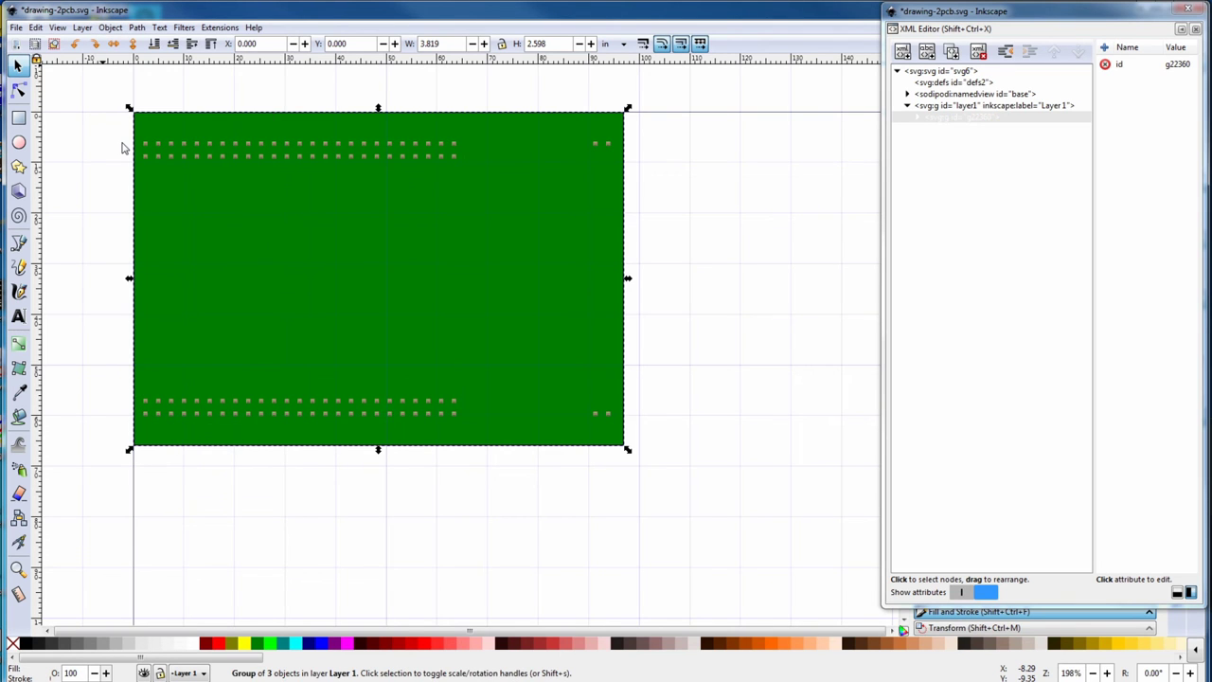
pyautogui.click(991, 118)
pyautogui.click(1175, 63)
pyautogui.write('br')
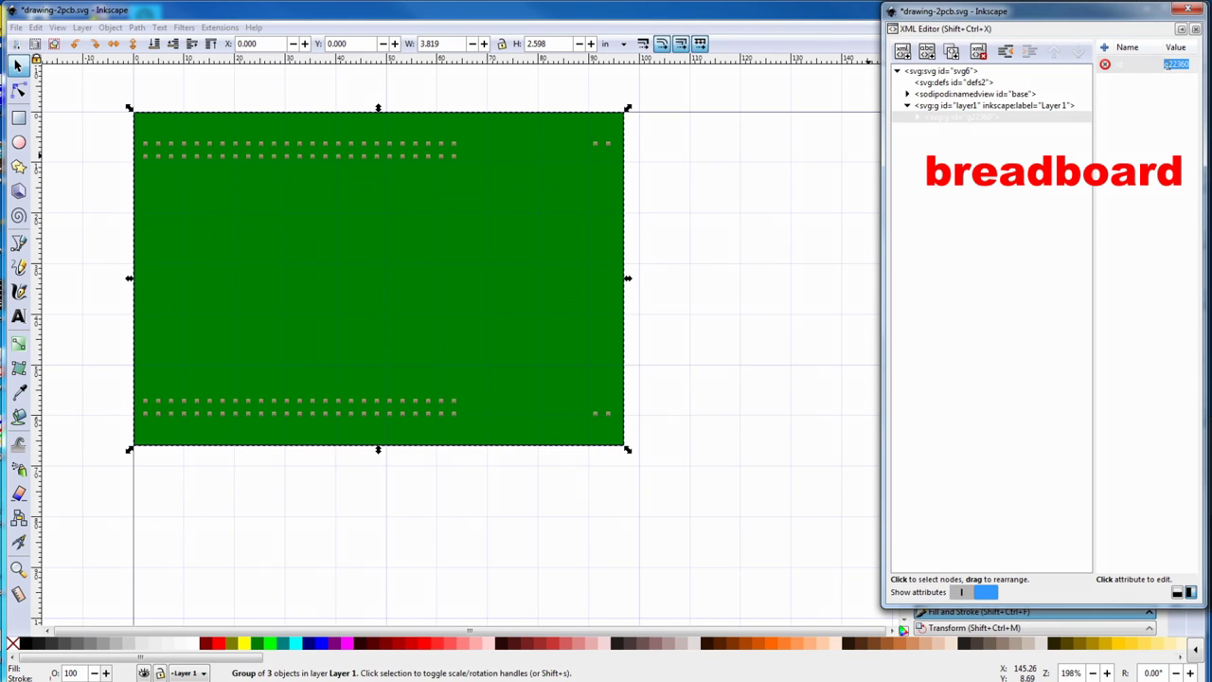
pyautogui.write('eadboard')
pyautogui.press('Return')
pyautogui.click(1004, 117)
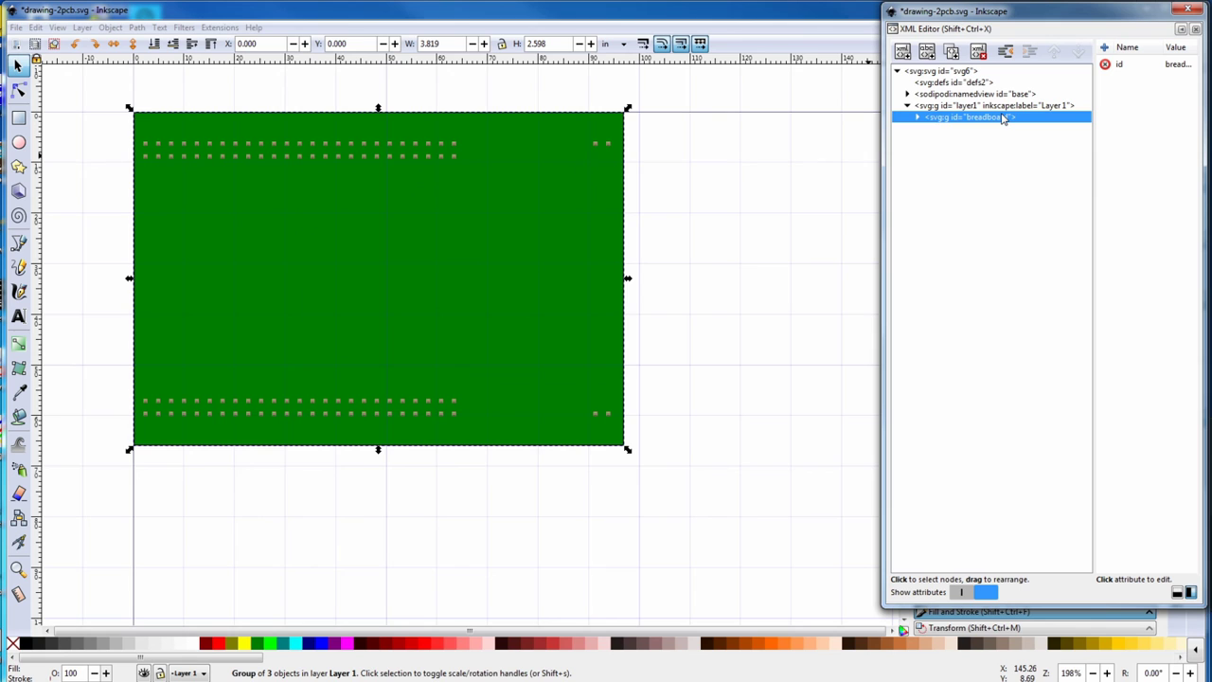
# Step: Fit the page to the drawing and save it as drawing-2pcb.svg in Plain SVG format
pyautogui.click(35, 26)
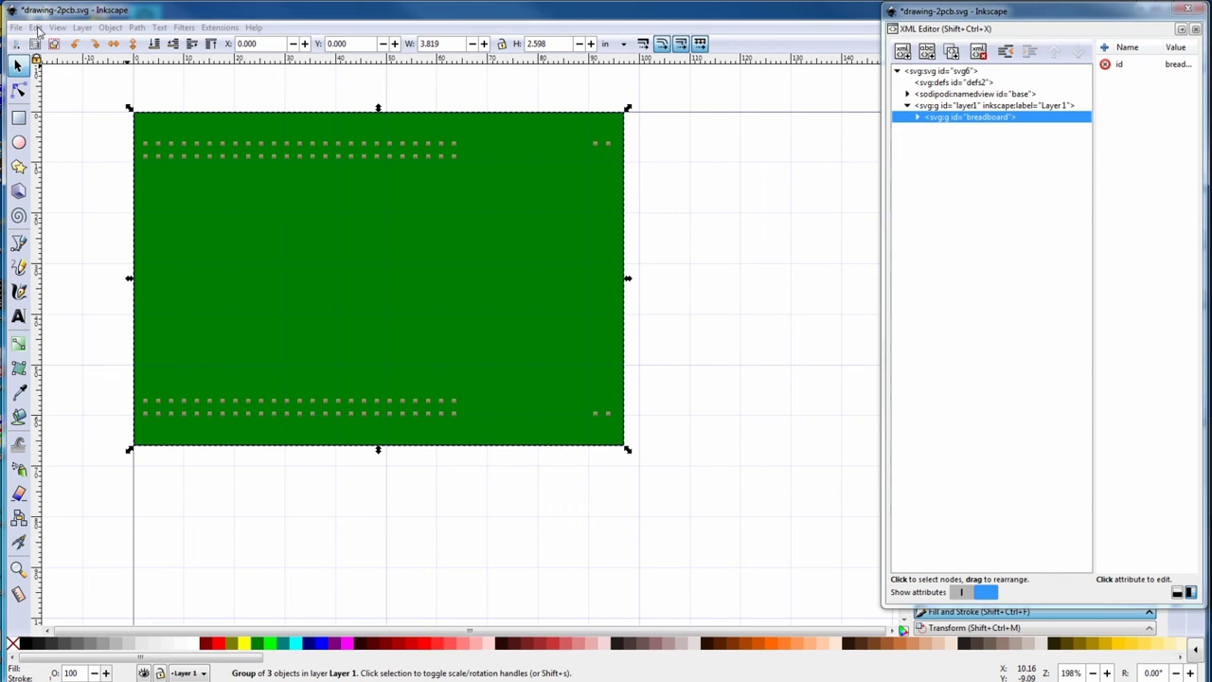
pyautogui.click(60, 361)
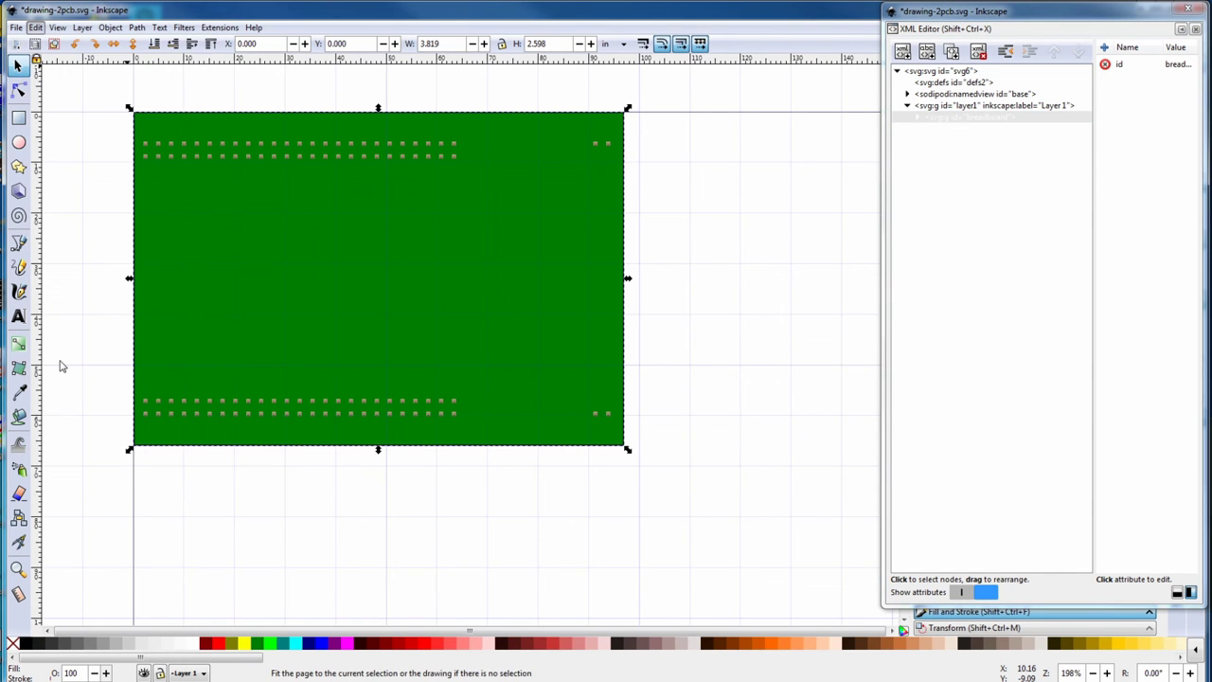
pyautogui.click(16, 27)
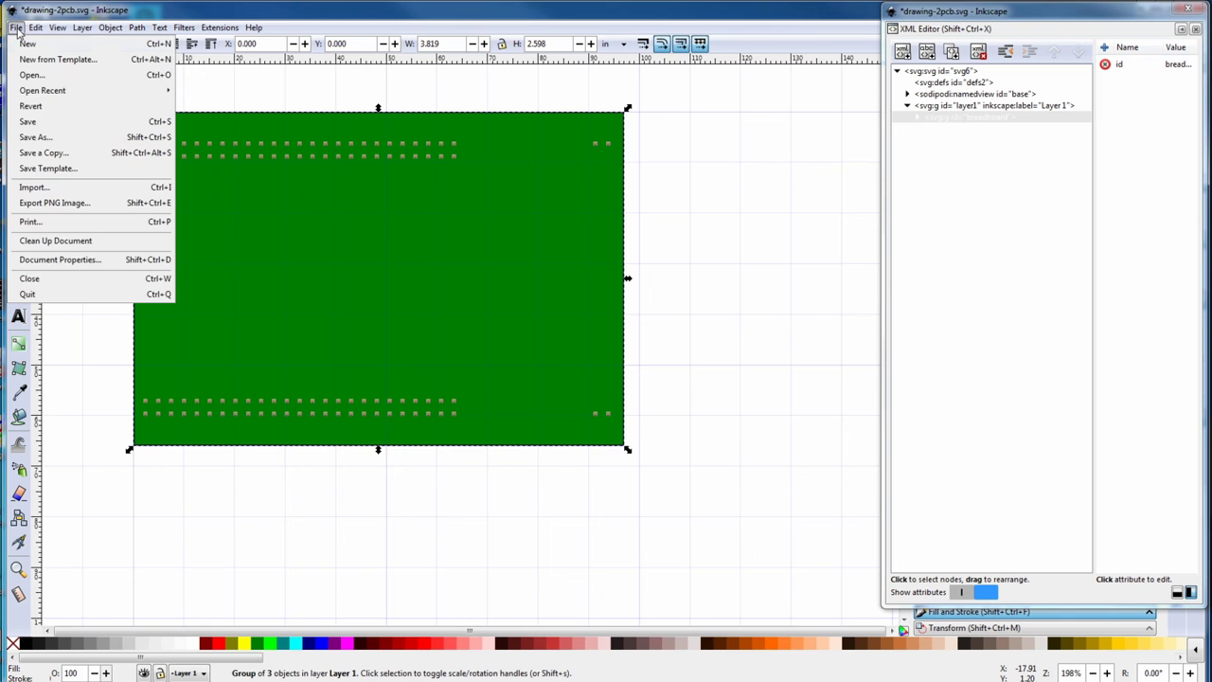
pyautogui.click(35, 137)
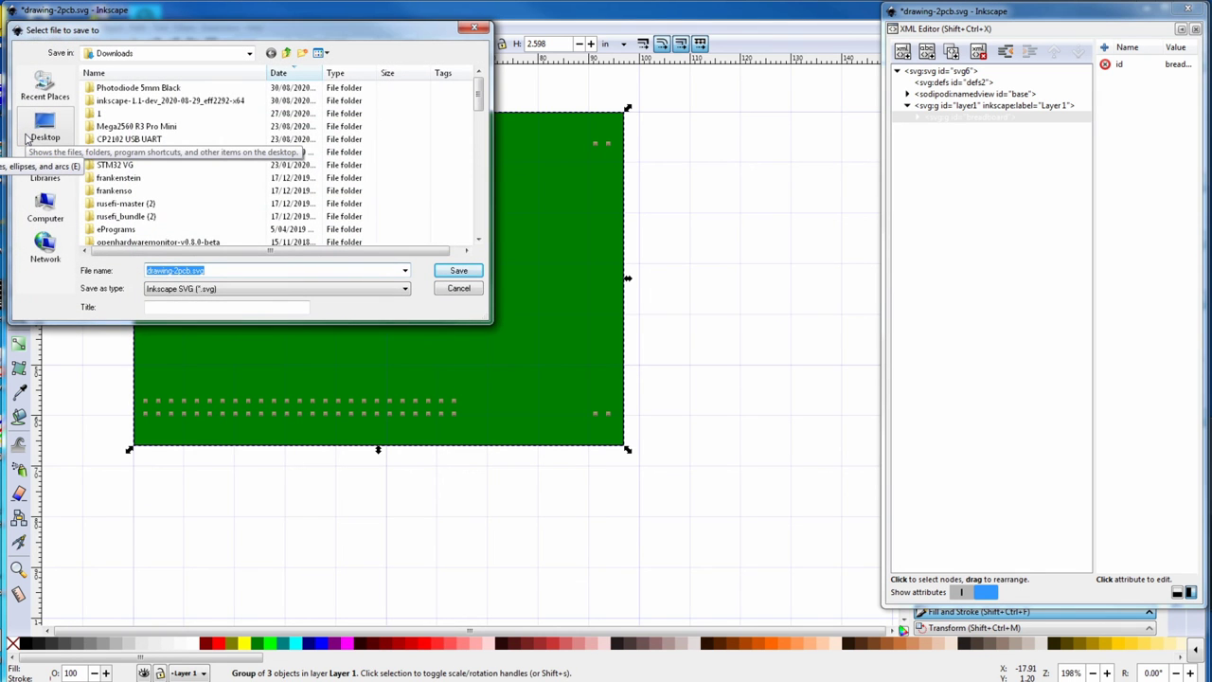
pyautogui.click(402, 289)
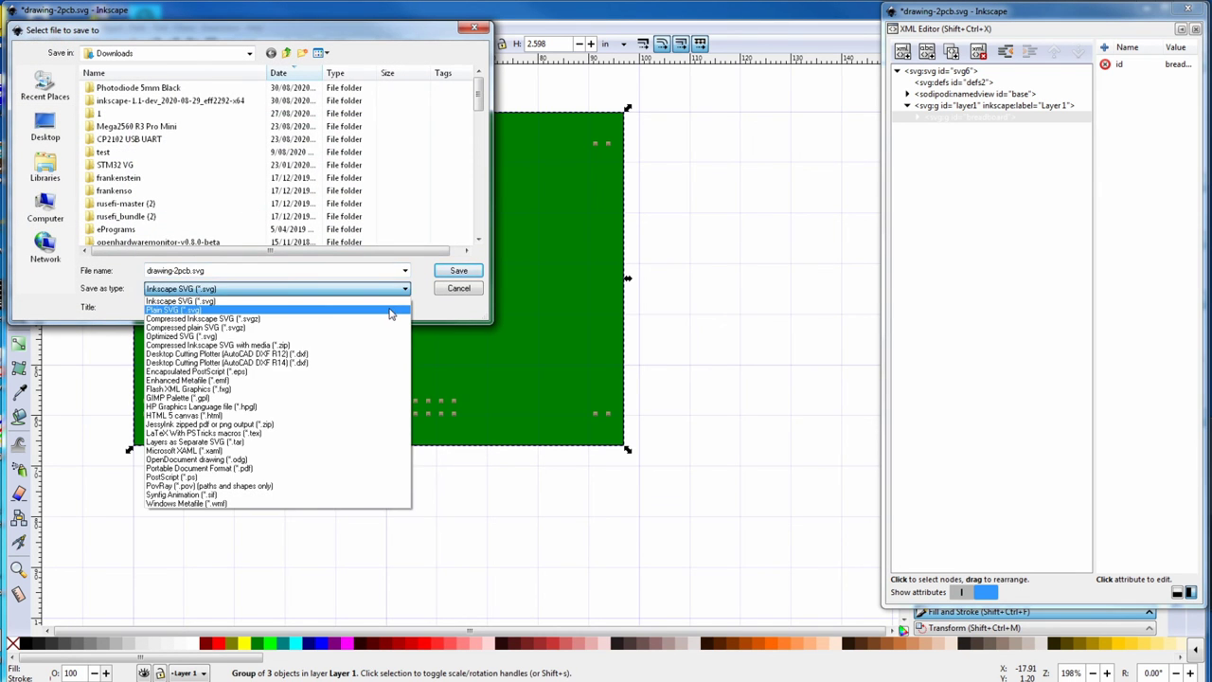
pyautogui.click(391, 313)
pyautogui.click(458, 271)
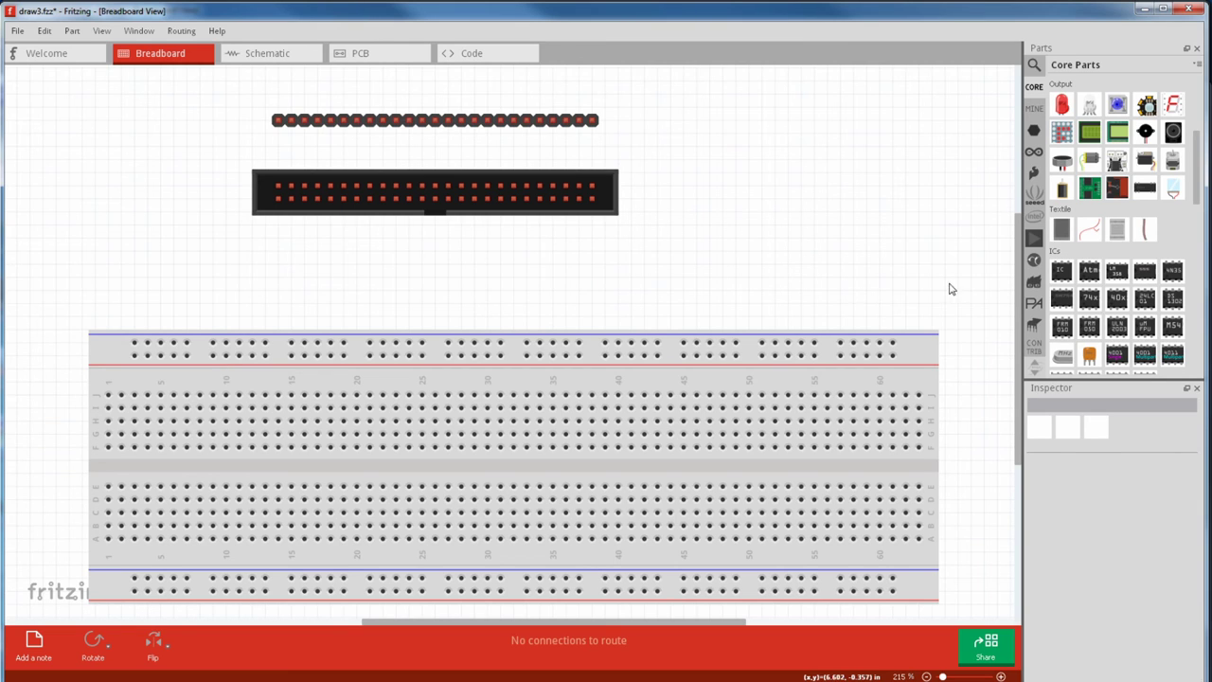
# Step: Place a generic IC on the breadboard, set it to 100 pins, and open it in the new Parts Editor
pyautogui.moveTo(1052, 278); pyautogui.dragTo(264, 300)
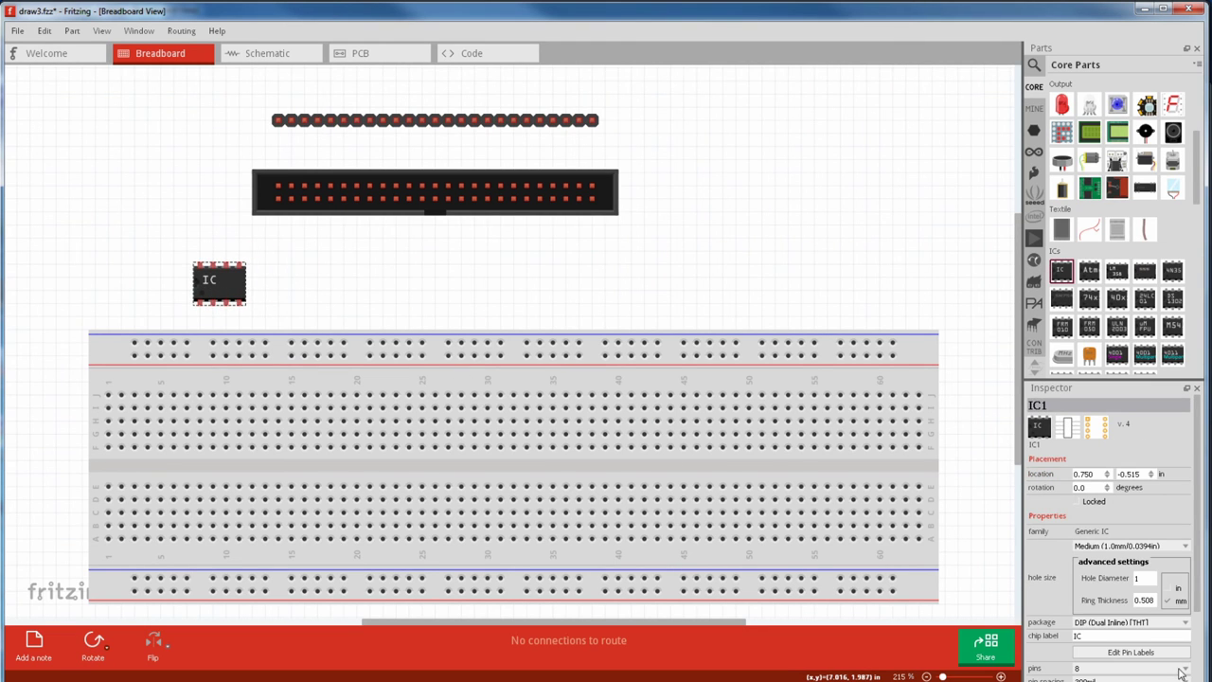
pyautogui.click(1132, 667)
pyautogui.scroll(-5, 1151, 639)
pyautogui.scroll(-4, 1151, 639)
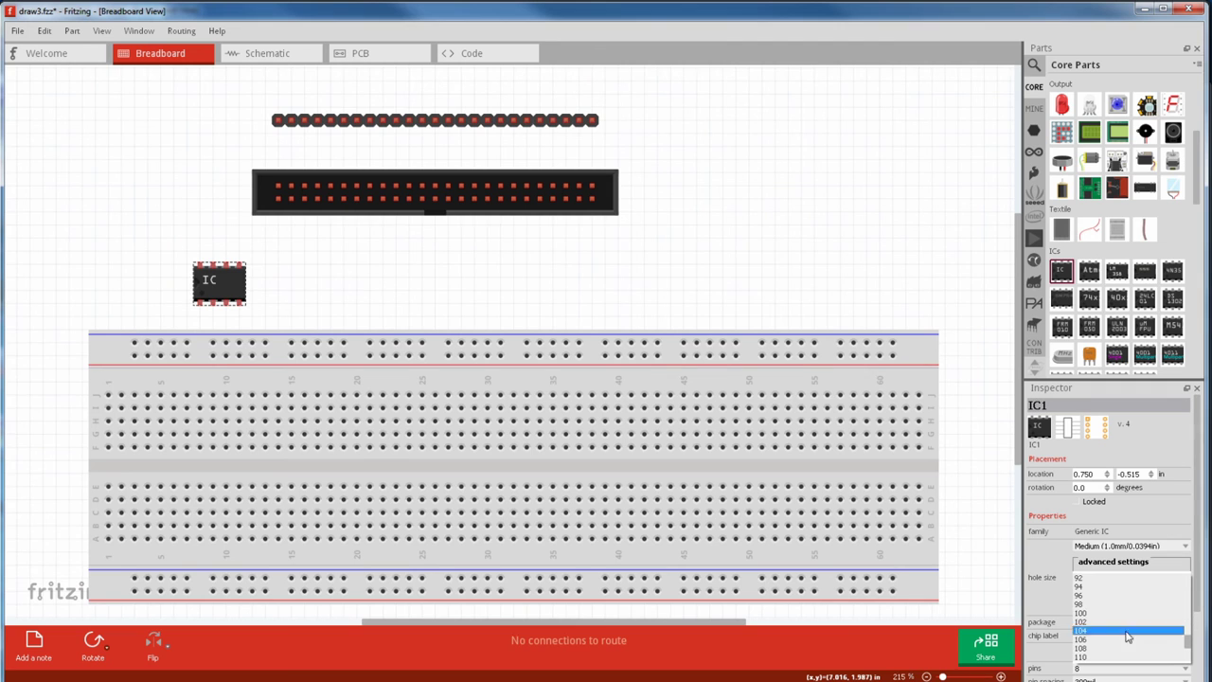
pyautogui.click(1094, 620)
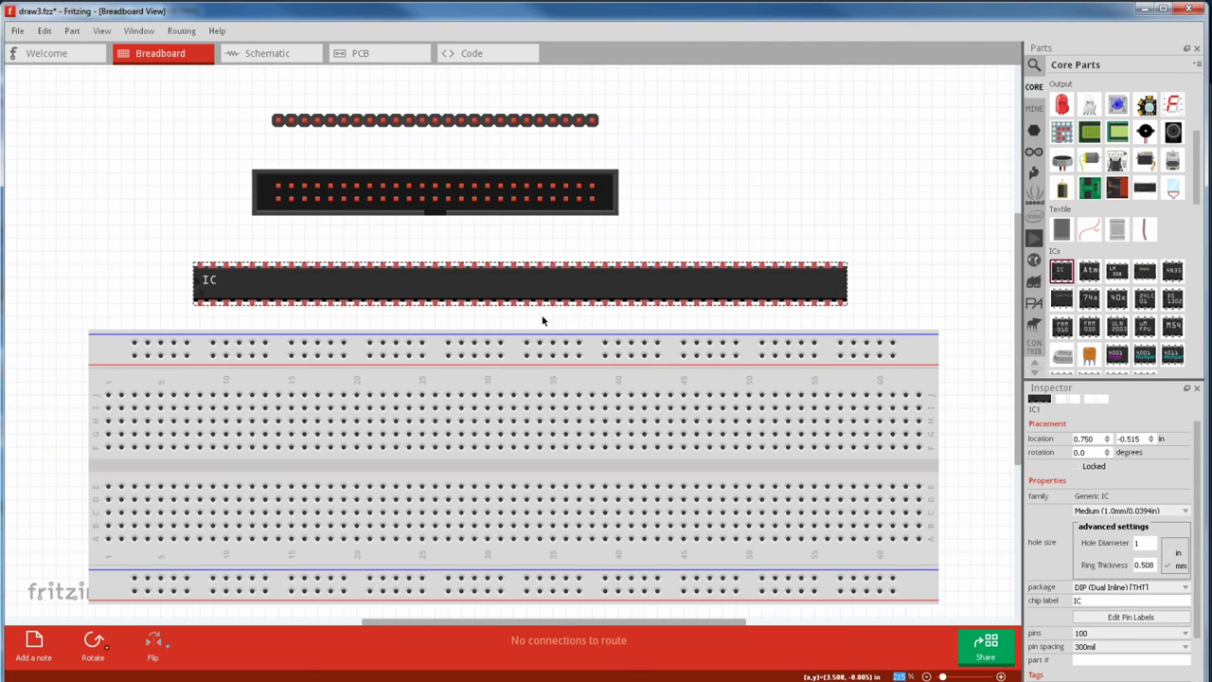
pyautogui.rightClick(506, 292)
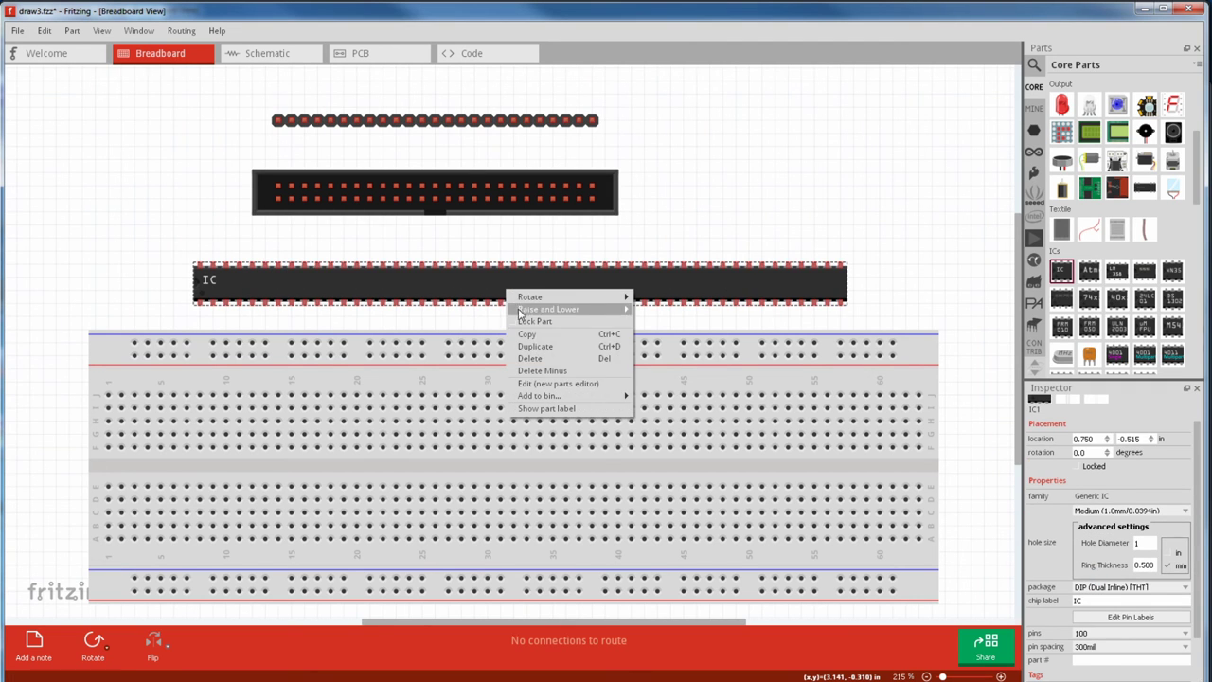
pyautogui.click(544, 384)
# Step: Load drawing-2pcb.svg as the part's breadboard view image
pyautogui.click(19, 29)
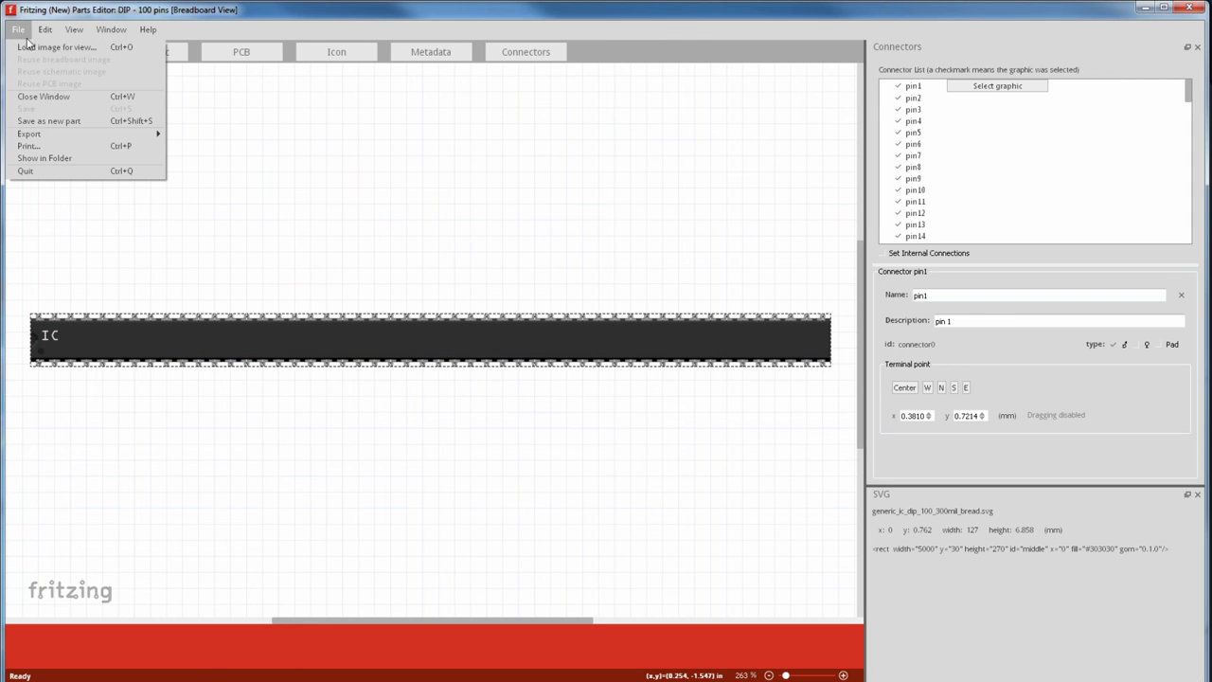
pyautogui.click(29, 46)
pyautogui.click(255, 229)
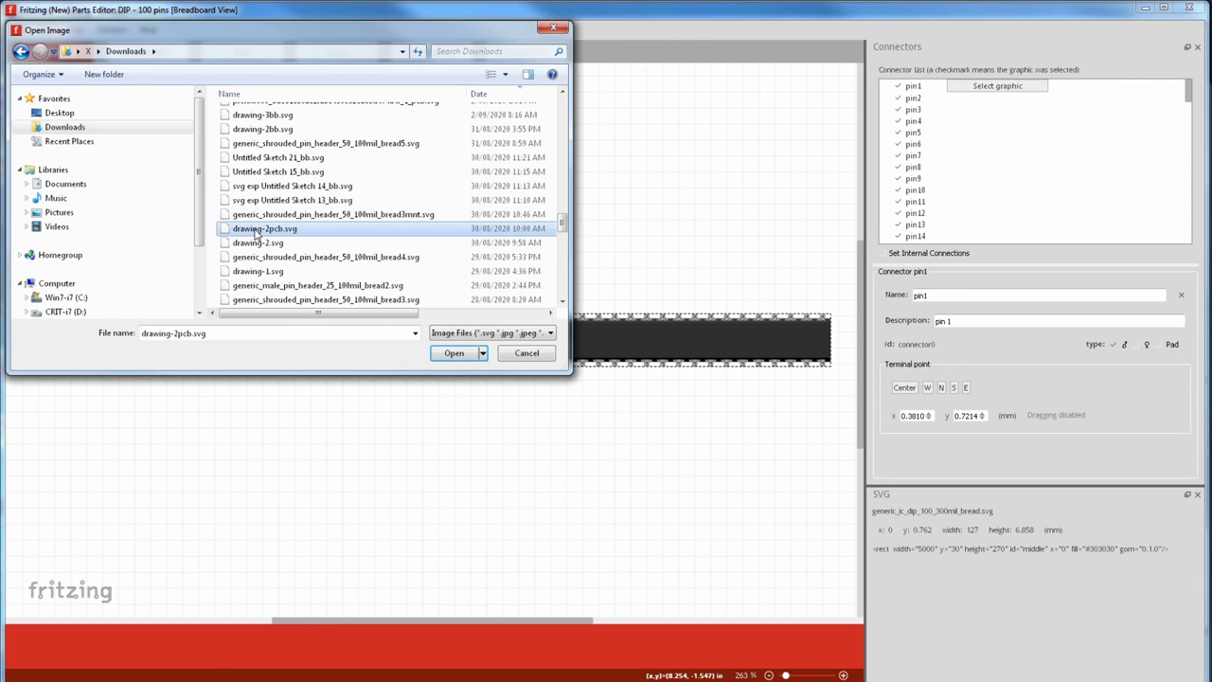
pyautogui.click(460, 355)
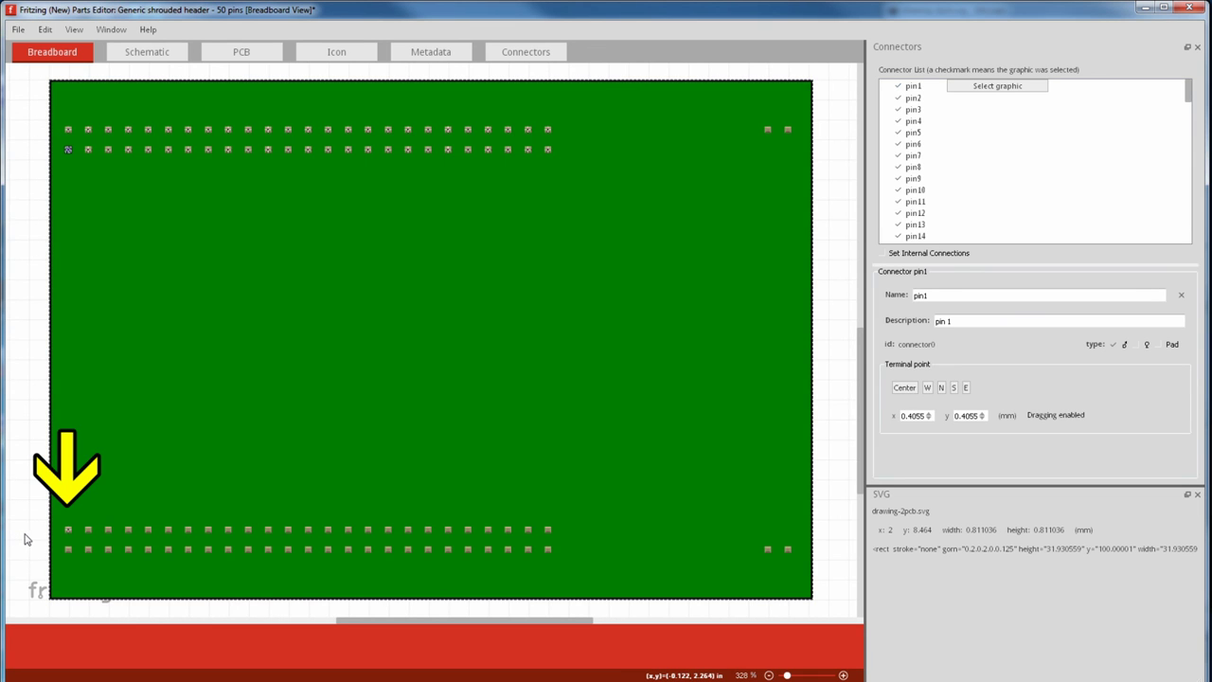
# Step: Check the pin75 and pin72 connector graphics, then close the Parts Editor without saving
pyautogui.moveTo(1190, 100); pyautogui.dragTo(1206, 211)
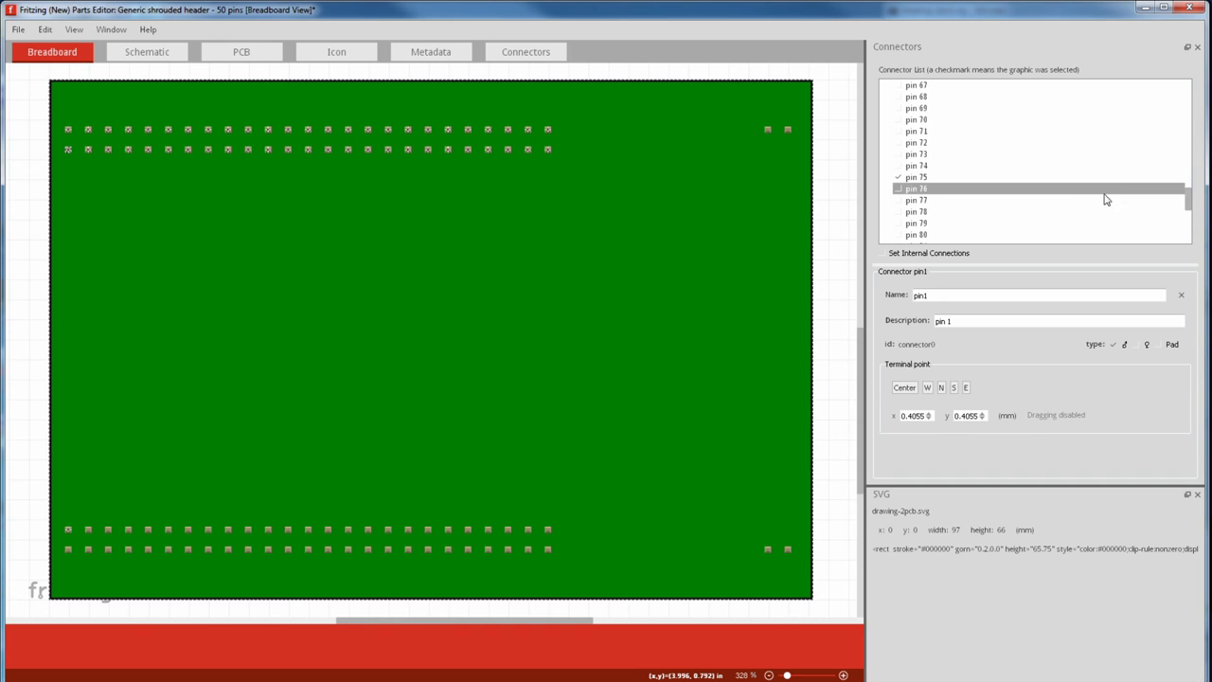
pyautogui.click(932, 179)
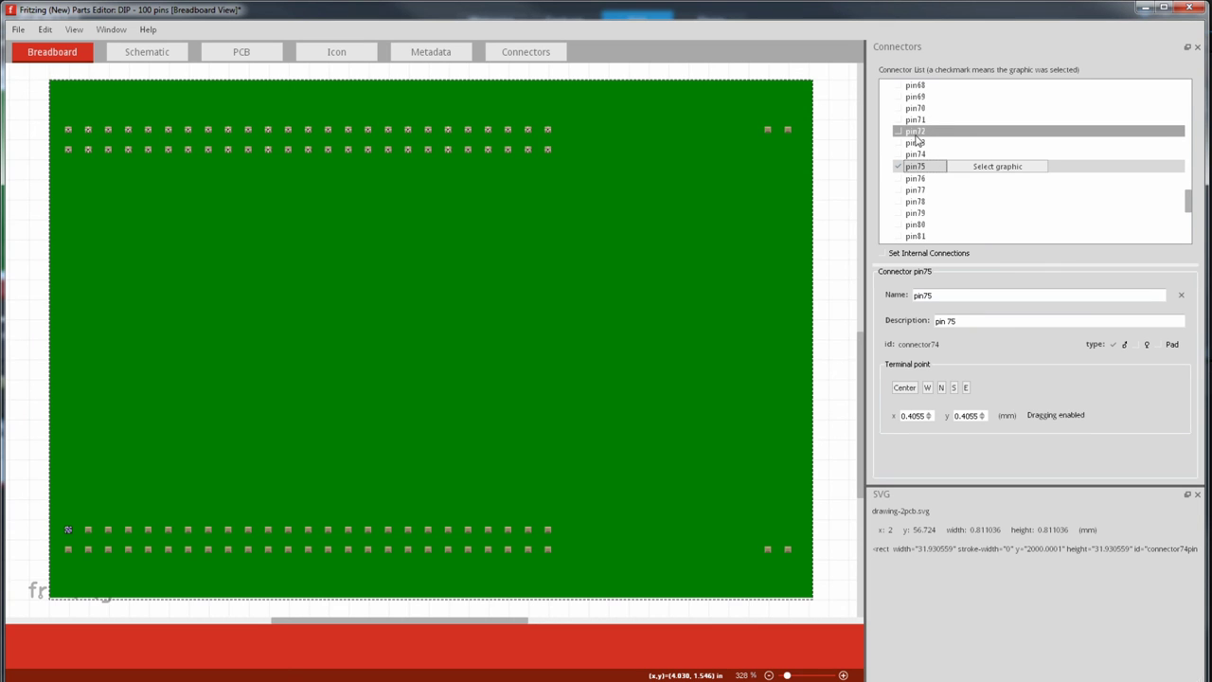
pyautogui.click(916, 132)
pyautogui.click(1185, 9)
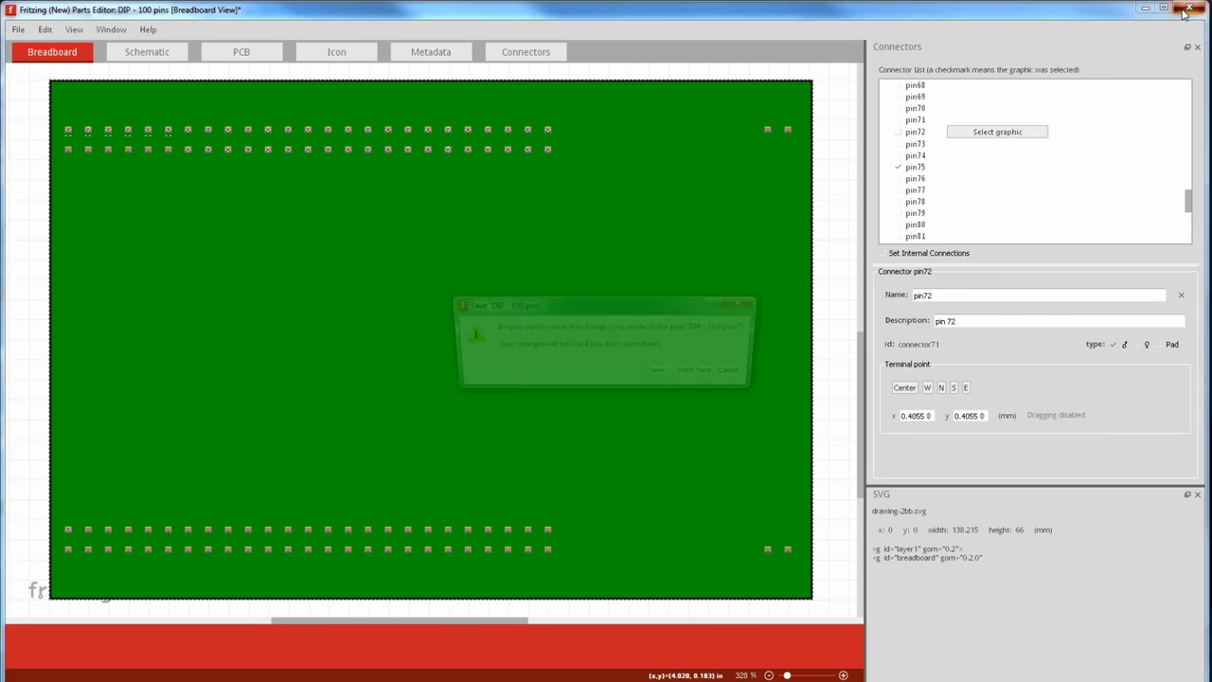
pyautogui.click(705, 373)
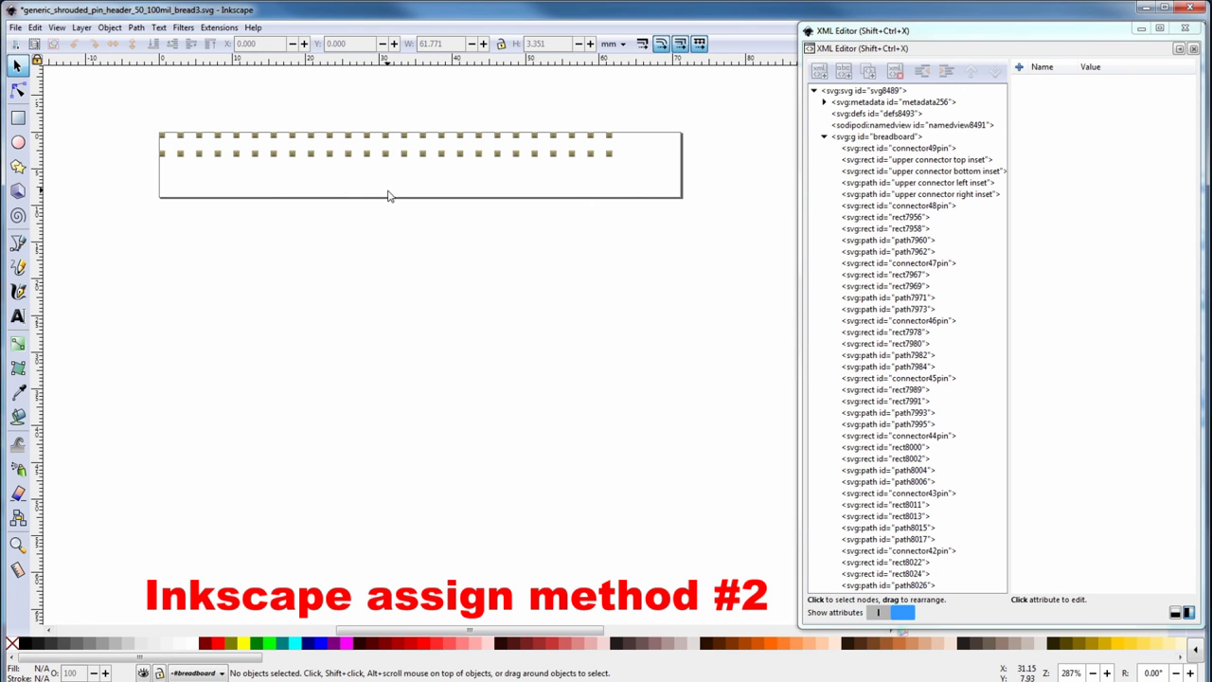
# Step: Select all pin objects in the stripped header and copy them into a new document
pyautogui.moveTo(1001, 142); pyautogui.dragTo(1000, 549)
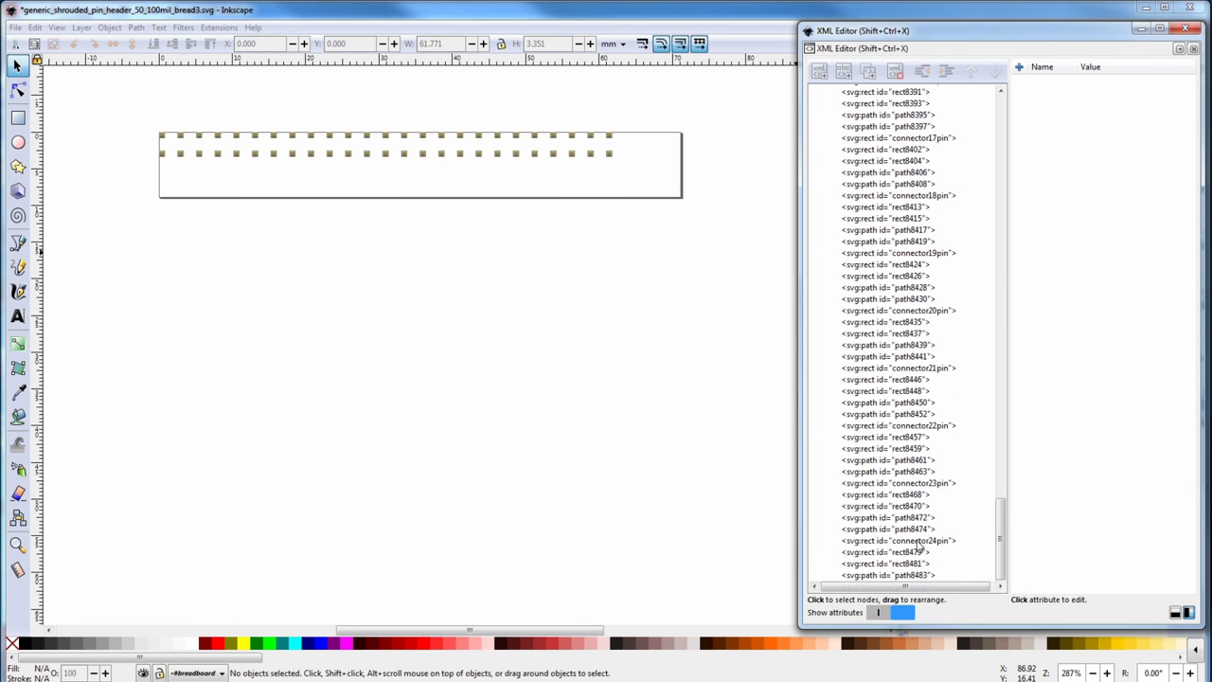
pyautogui.click(919, 541)
pyautogui.click(34, 27)
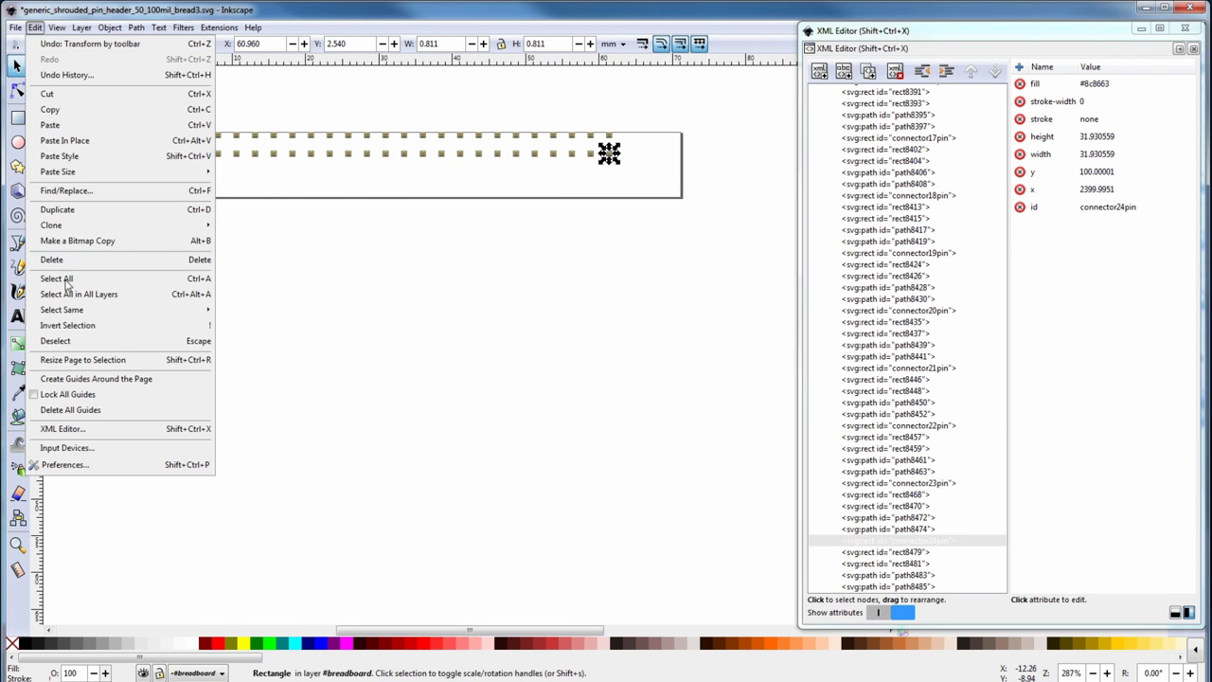
pyautogui.click(57, 278)
pyautogui.click(34, 27)
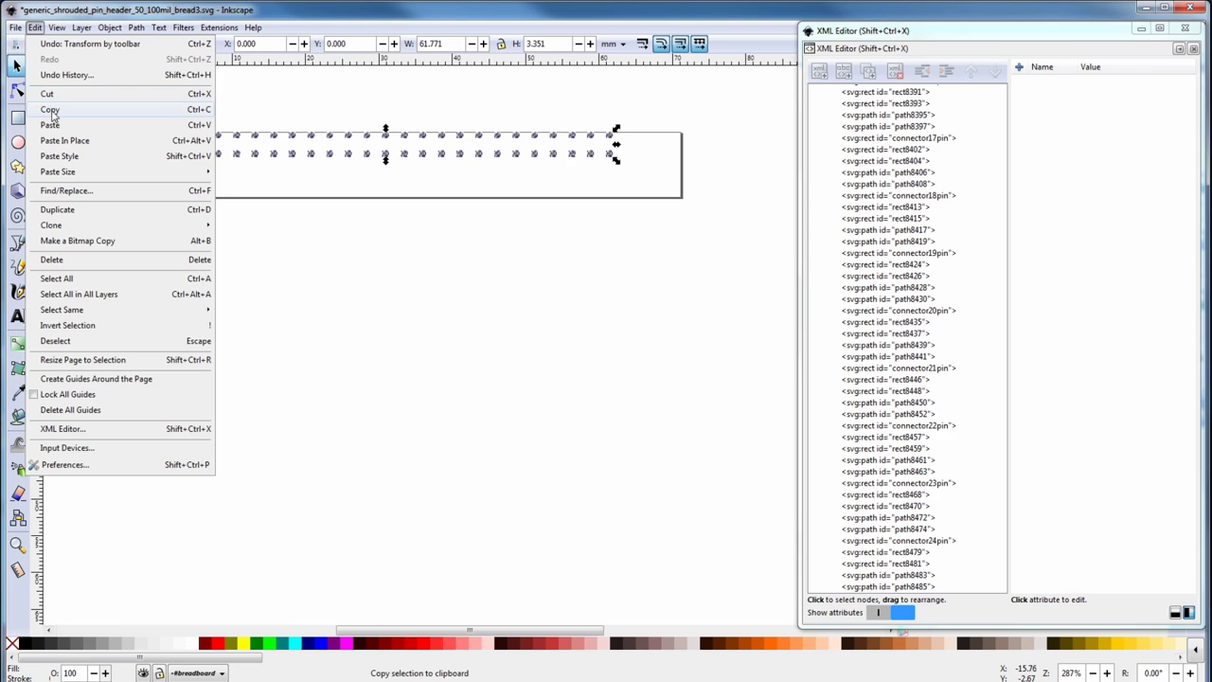
pyautogui.click(51, 111)
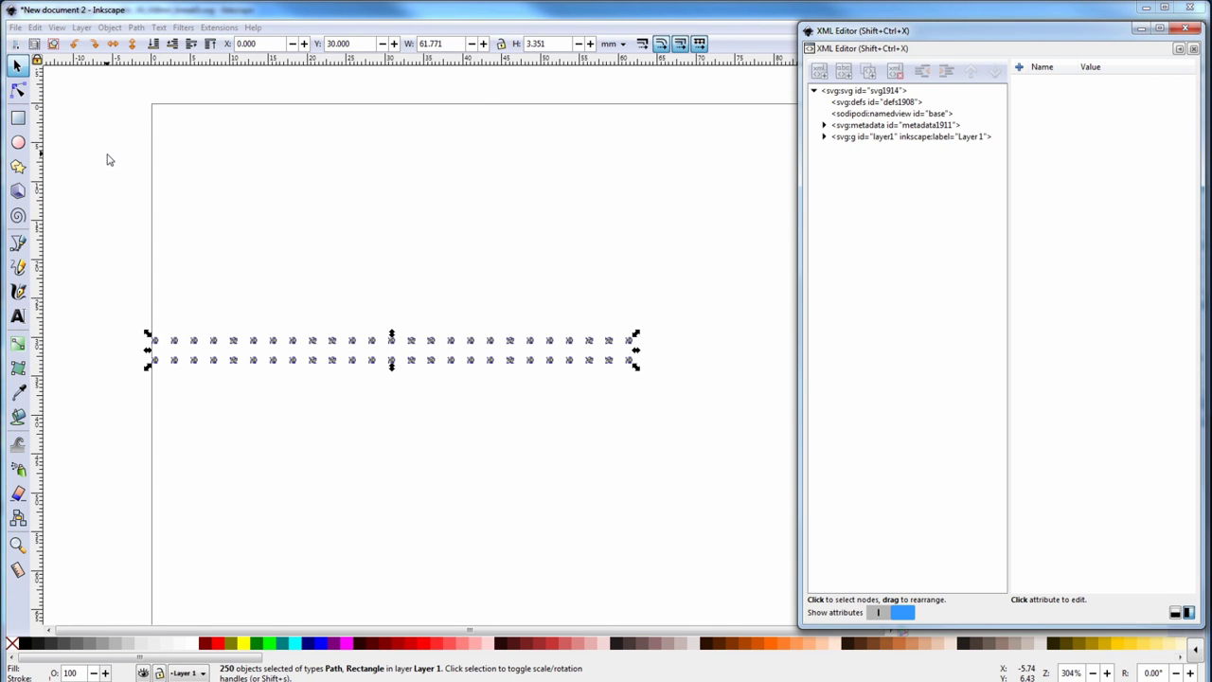
# Step: Expand Layer 1 in the XML Editor and inspect the connector44pin and connector49pin ids
pyautogui.click(824, 137)
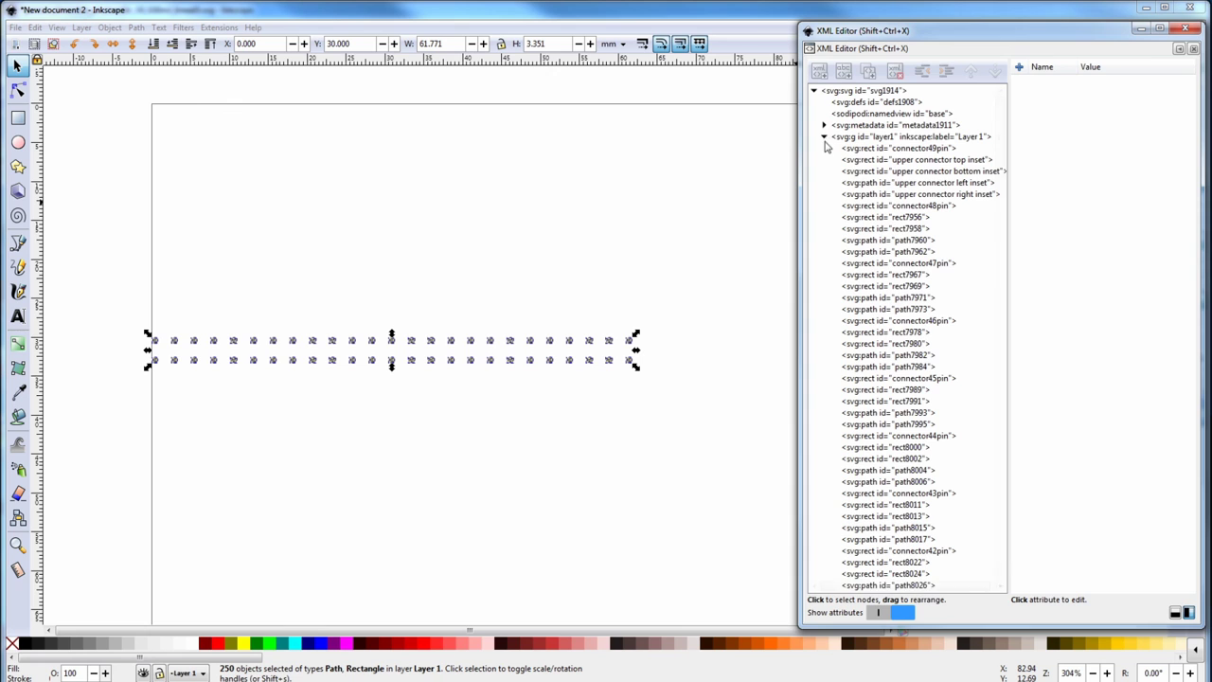
pyautogui.click(904, 437)
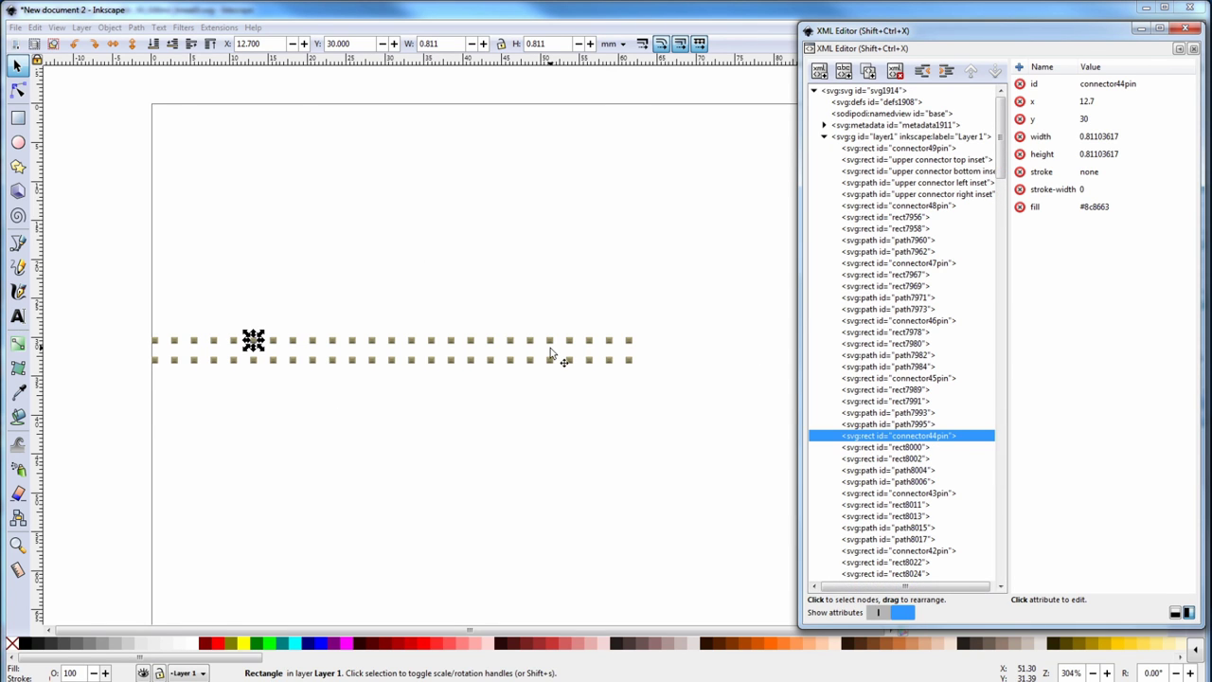
pyautogui.click(922, 148)
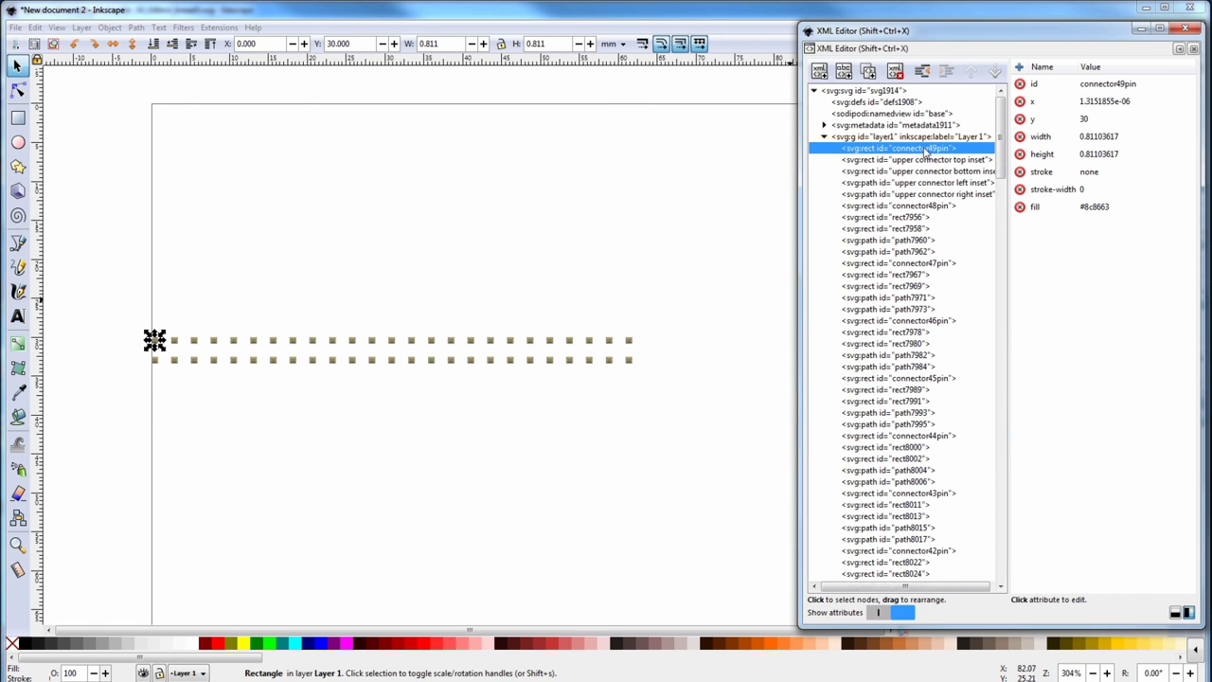
pyautogui.click(1091, 84)
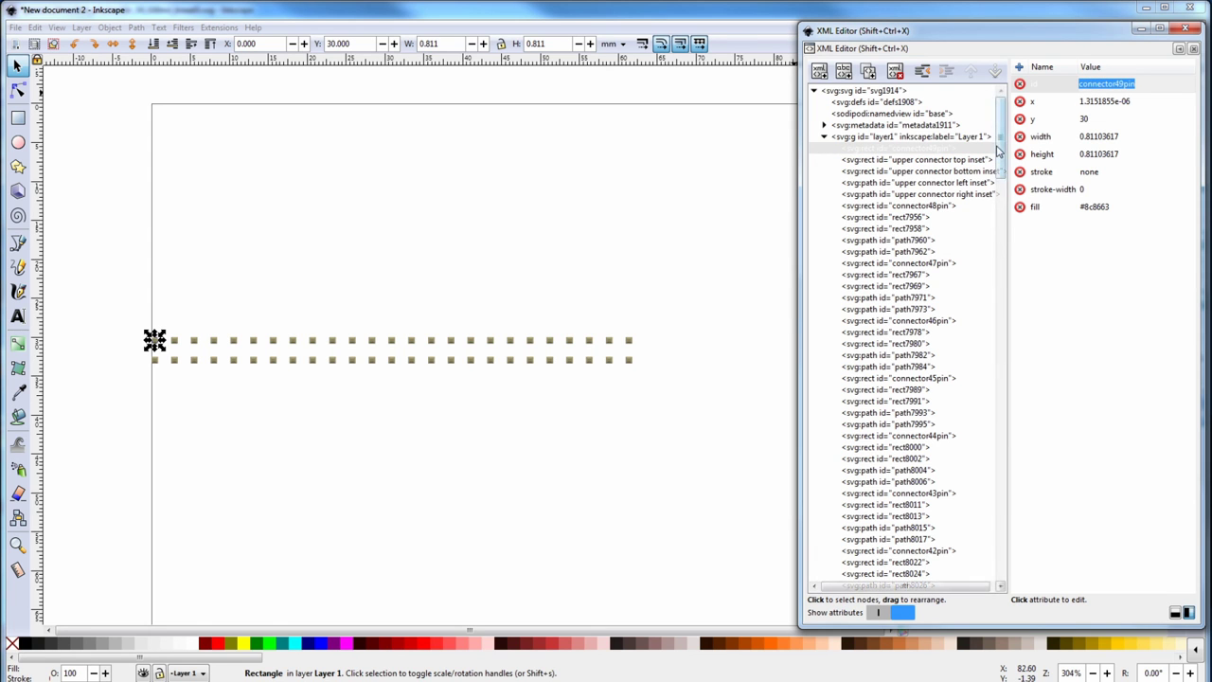
# Step: Rename the lower-left pin's id from connector0pin to connector50pin
pyautogui.moveTo(1001, 141); pyautogui.dragTo(1001, 350)
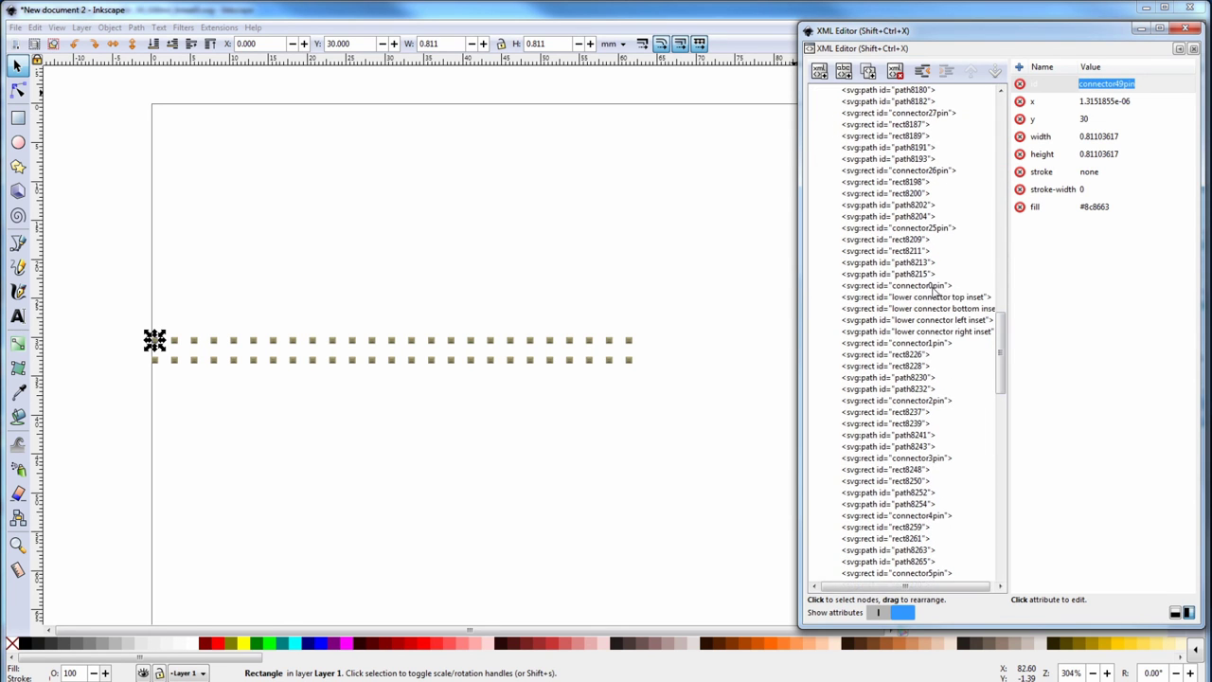
pyautogui.click(935, 287)
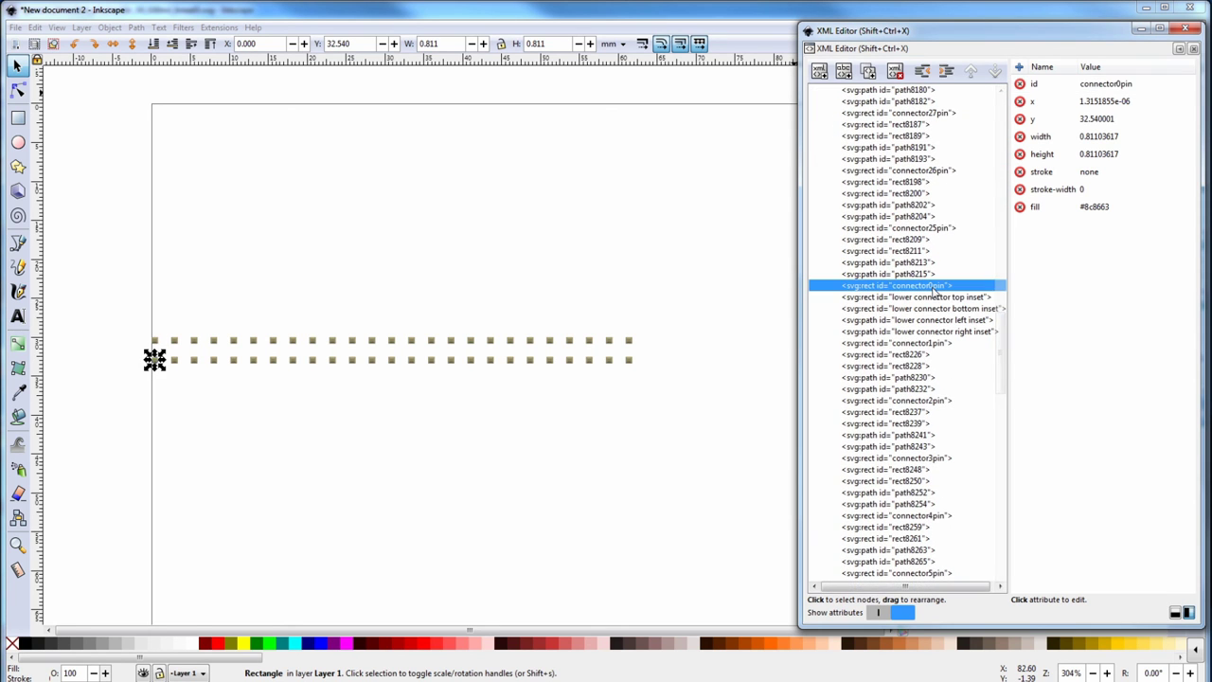
pyautogui.click(1123, 84)
pyautogui.click(1115, 84)
pyautogui.write('5')
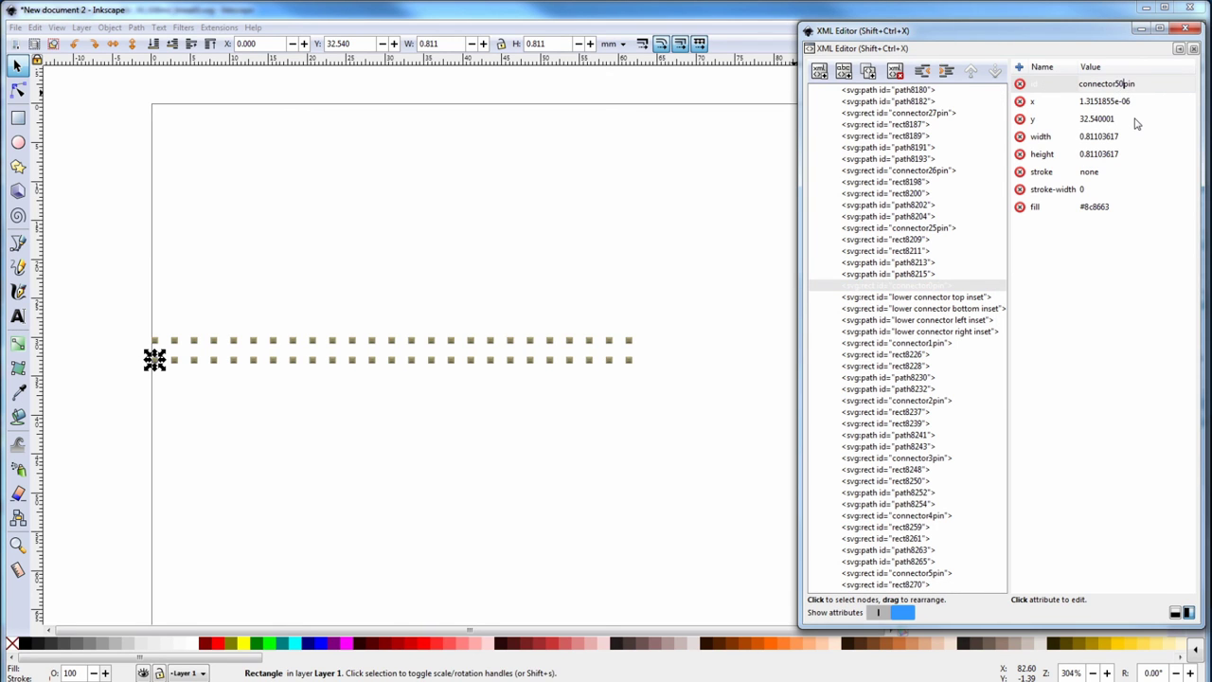
pyautogui.click(1137, 120)
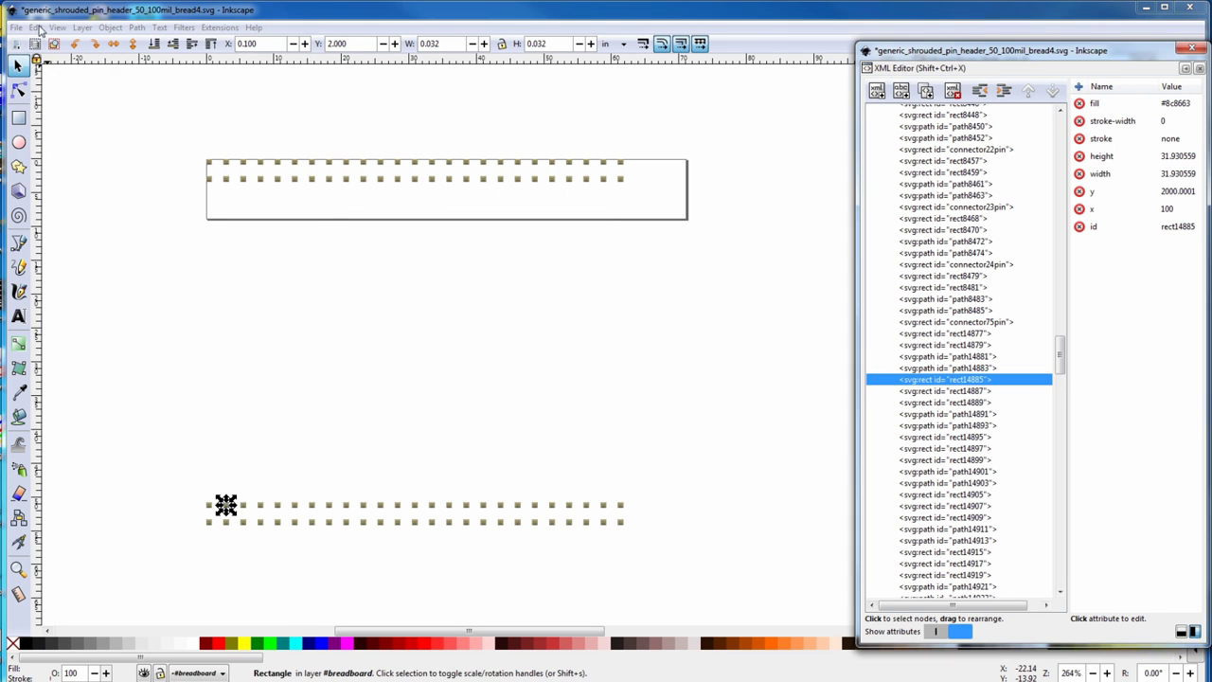
# Step: Select all pins in the two-row header drawing and copy them
pyautogui.click(35, 28)
pyautogui.click(67, 276)
pyautogui.click(35, 27)
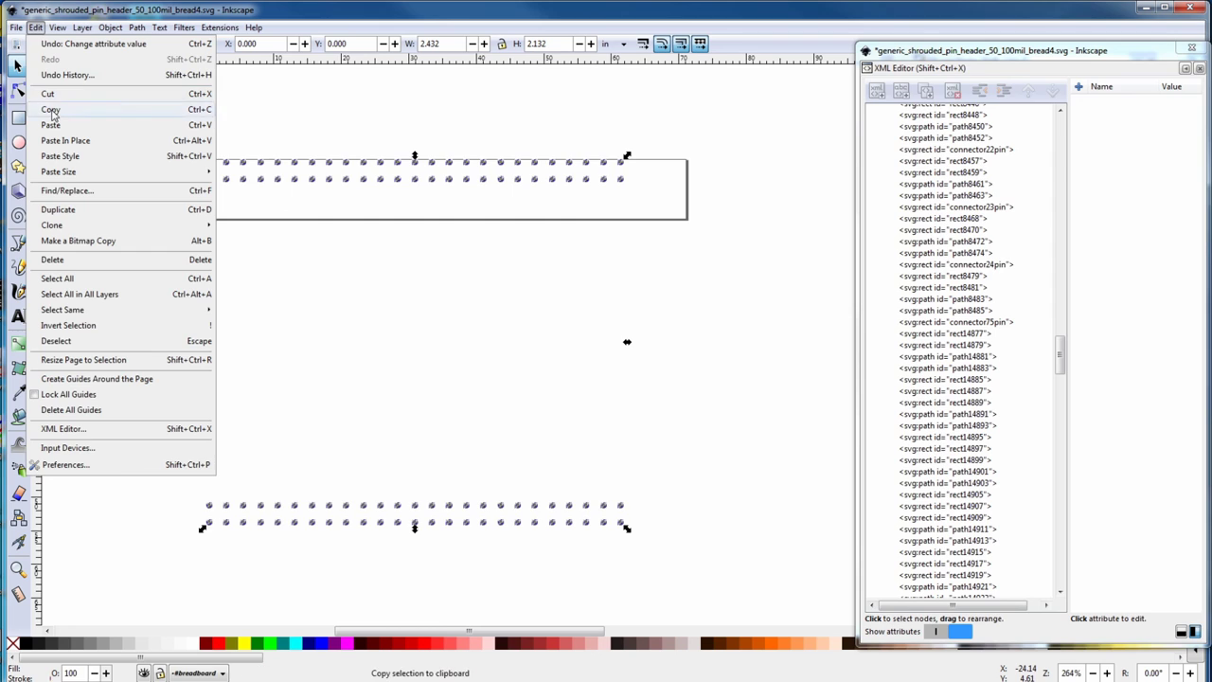
pyautogui.click(57, 111)
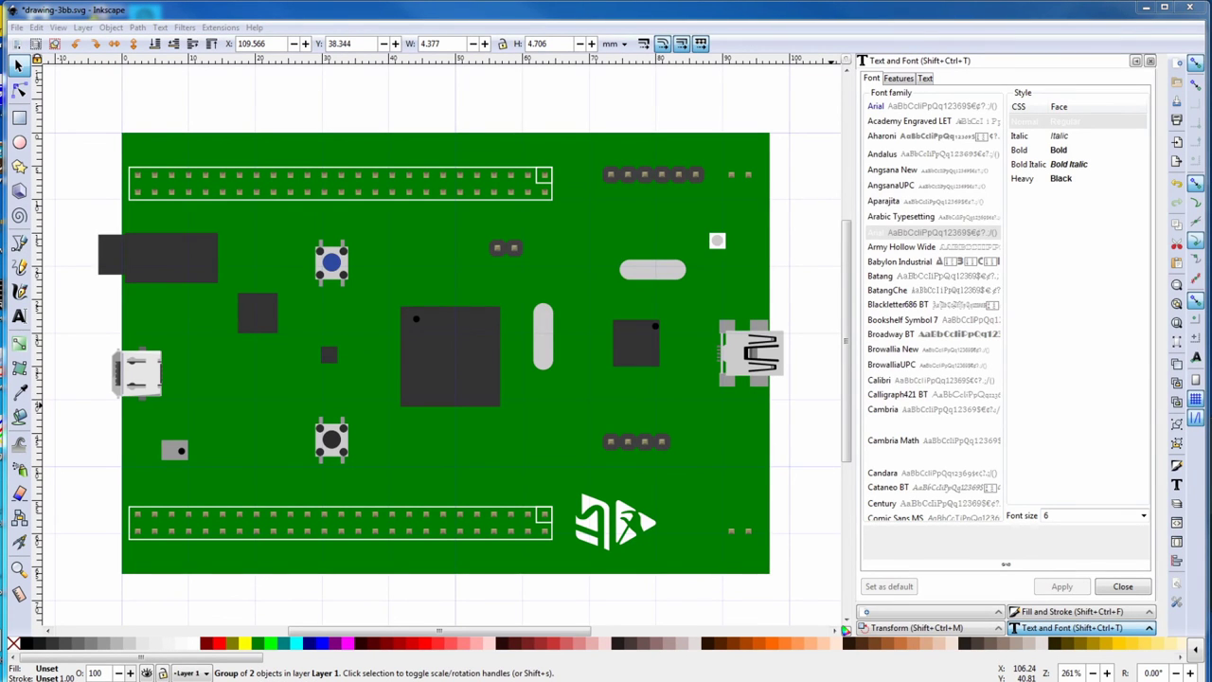